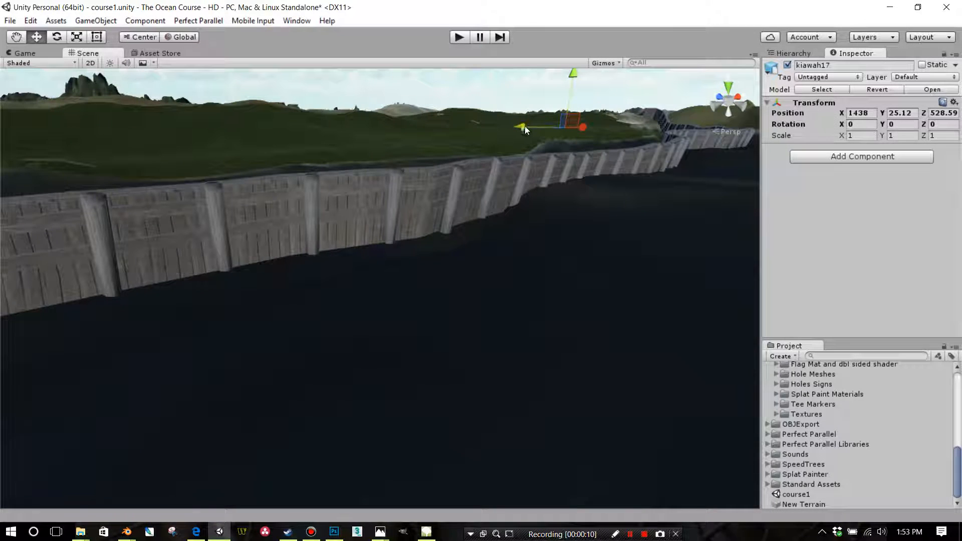
# Examine the kiawah17 bulkhead wall and its distance from the grassy shoreline from several angles.
pyautogui.moveTo(522, 146); pyautogui.dragTo(519, 200, button='middle')
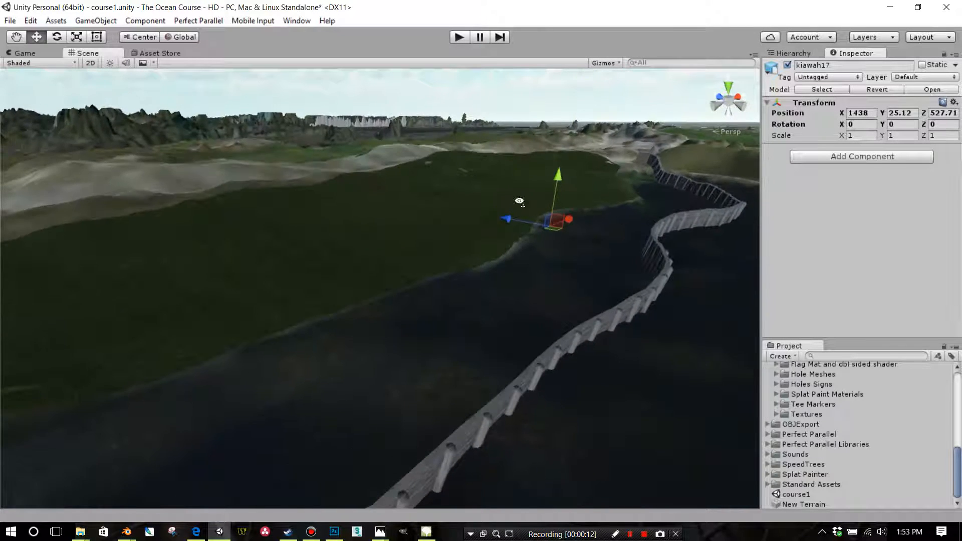
pyautogui.moveTo(520, 200); pyautogui.dragTo(501, 268, button='right')
pyautogui.scroll(-4, 499, 269)
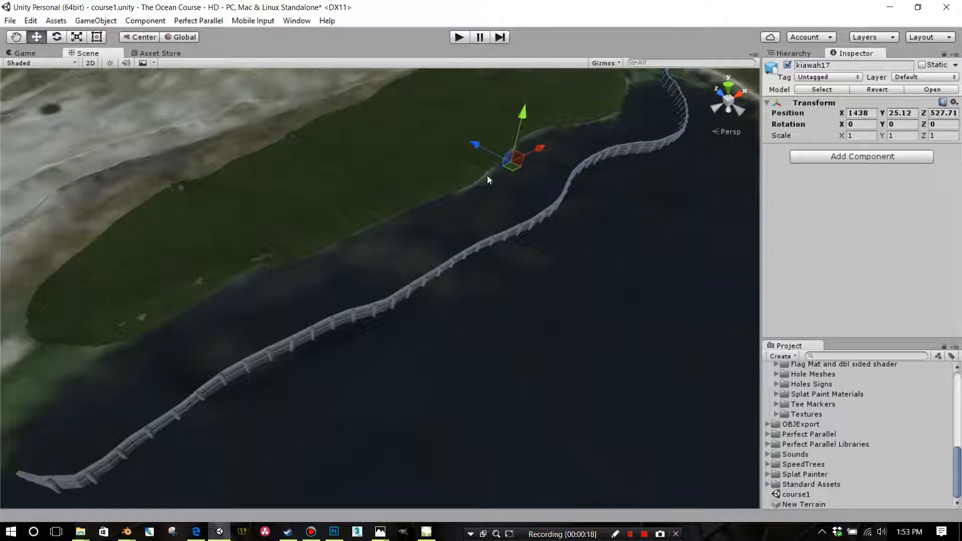
pyautogui.moveTo(566, 178); pyautogui.dragTo(550, 221, button='right')
pyautogui.moveTo(550, 221); pyautogui.dragTo(551, 203, button='middle')
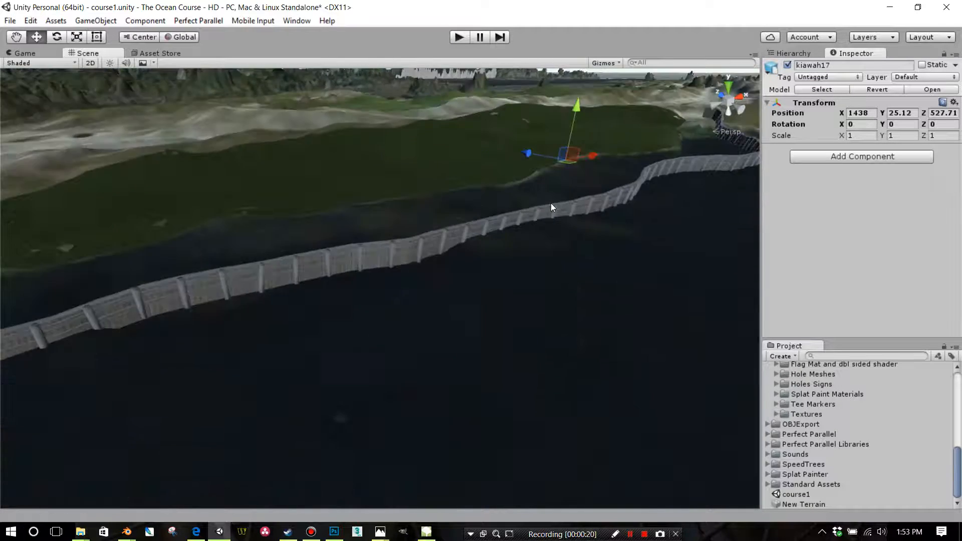
pyautogui.scroll(2, 551, 203)
pyautogui.moveTo(551, 211); pyautogui.dragTo(498, 176, button='right')
pyautogui.moveTo(498, 175); pyautogui.dragTo(301, 262, button='middle')
pyautogui.moveTo(301, 262); pyautogui.dragTo(423, 318, button='right')
pyautogui.moveTo(423, 317); pyautogui.dragTo(476, 297, button='middle')
pyautogui.moveTo(475, 298); pyautogui.dragTo(427, 258, button='right')
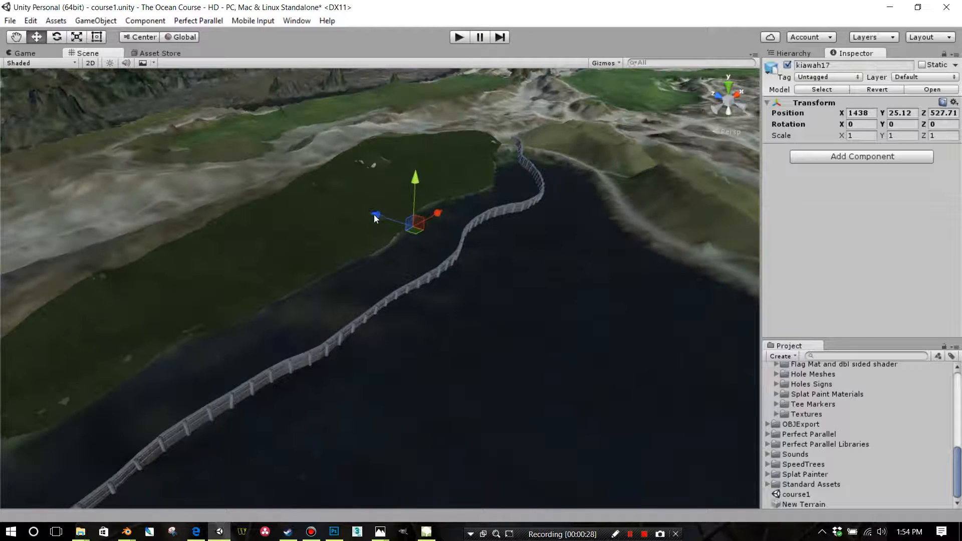
# Move the kiawah17 bulkhead along the Z axis away from the shore, to about Z 514.65.
pyautogui.moveTo(374, 215); pyautogui.dragTo(435, 272)
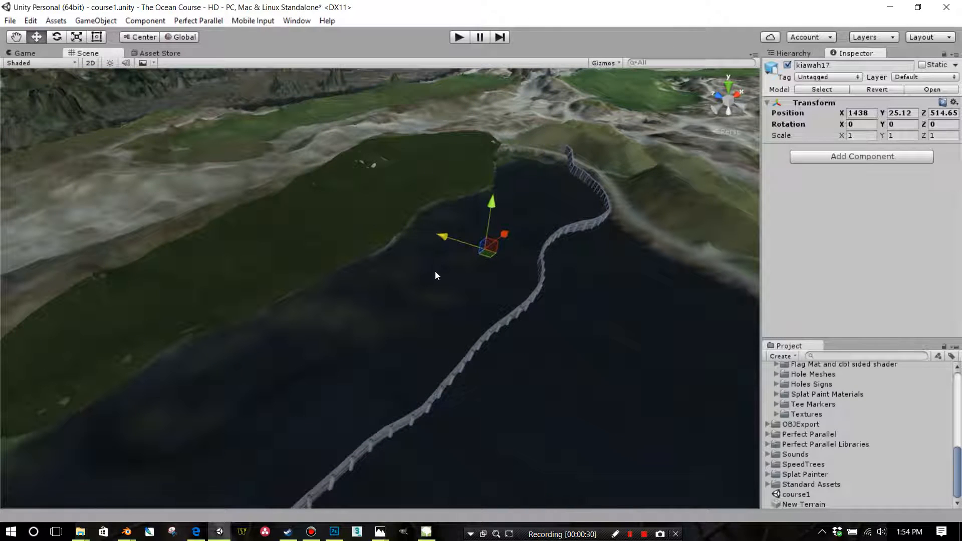
pyautogui.moveTo(436, 272); pyautogui.dragTo(439, 258, button='middle')
pyautogui.moveTo(500, 307); pyautogui.dragTo(471, 298, button='right')
pyautogui.moveTo(471, 299); pyautogui.dragTo(471, 286, button='middle')
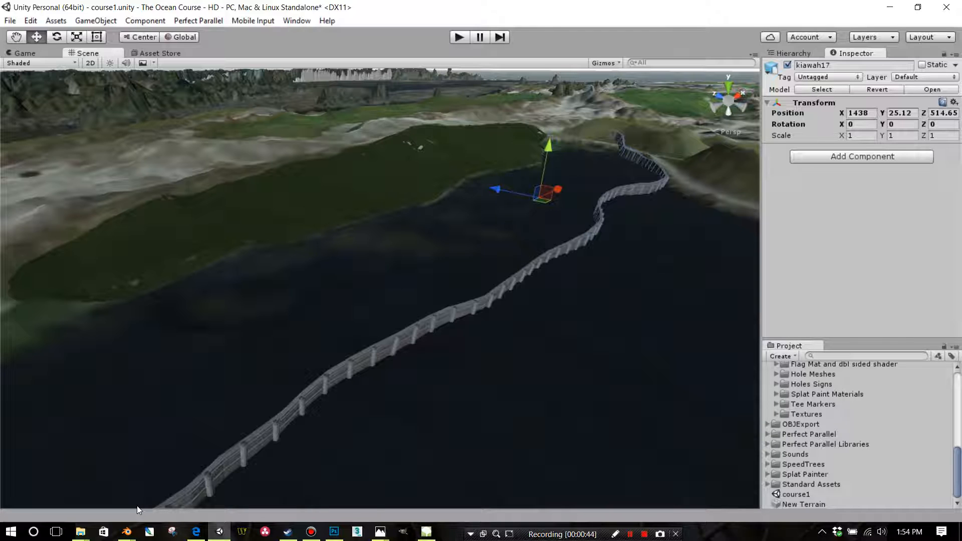
# Switch to Blender, display the bulkhead section in Solid shading and examine its wall, planks and post.
pyautogui.moveTo(126, 532)
pyautogui.click(60, 494)
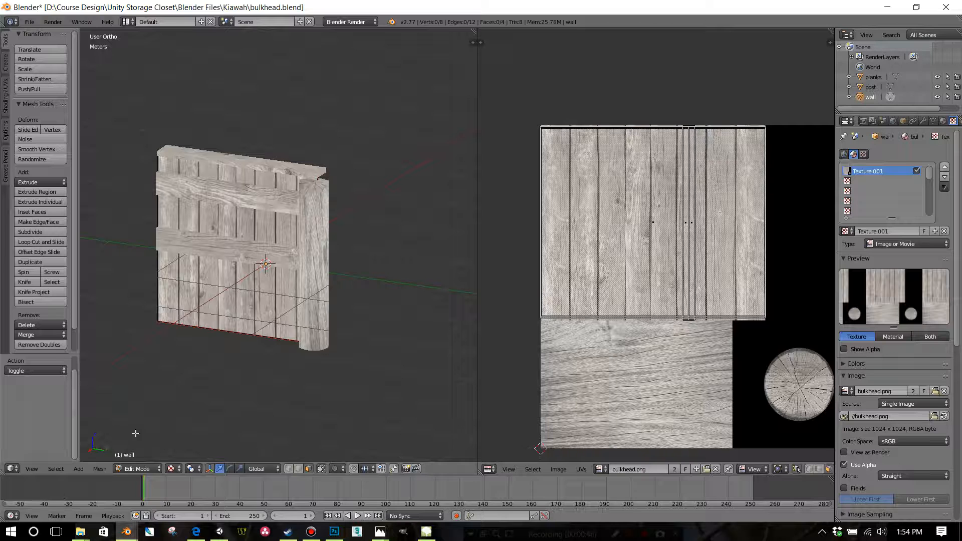
pyautogui.moveTo(231, 326); pyautogui.dragTo(306, 313, button='middle')
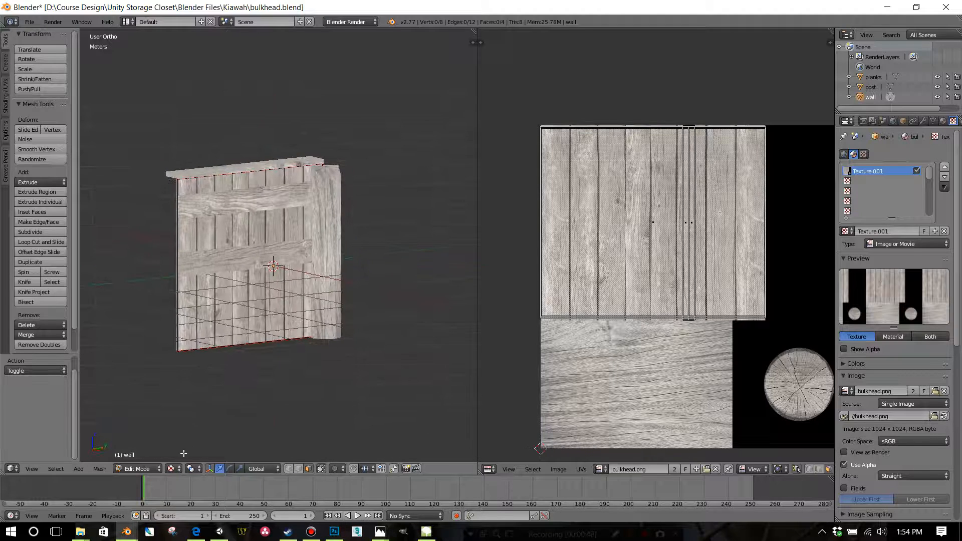
pyautogui.click(173, 468)
pyautogui.click(200, 436)
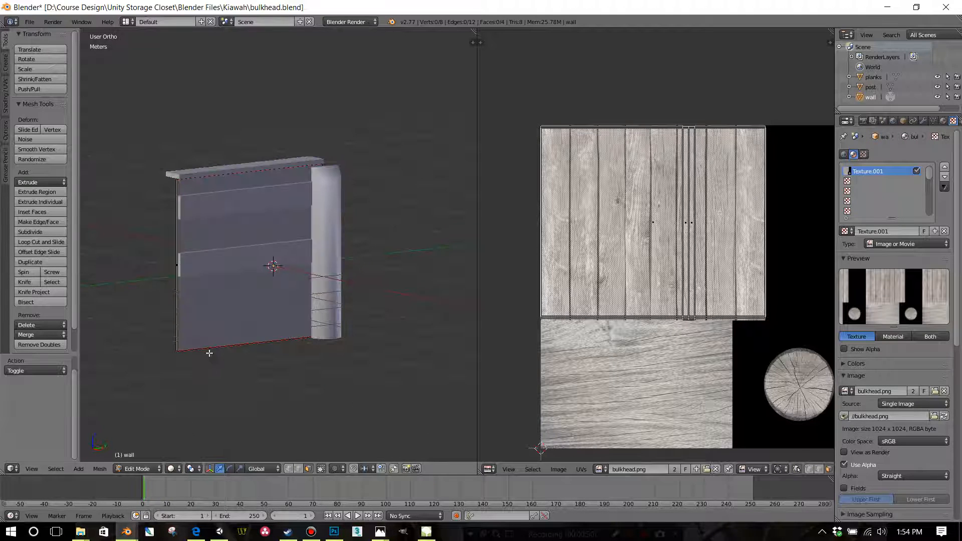
pyautogui.moveTo(210, 353); pyautogui.dragTo(228, 373, button='middle')
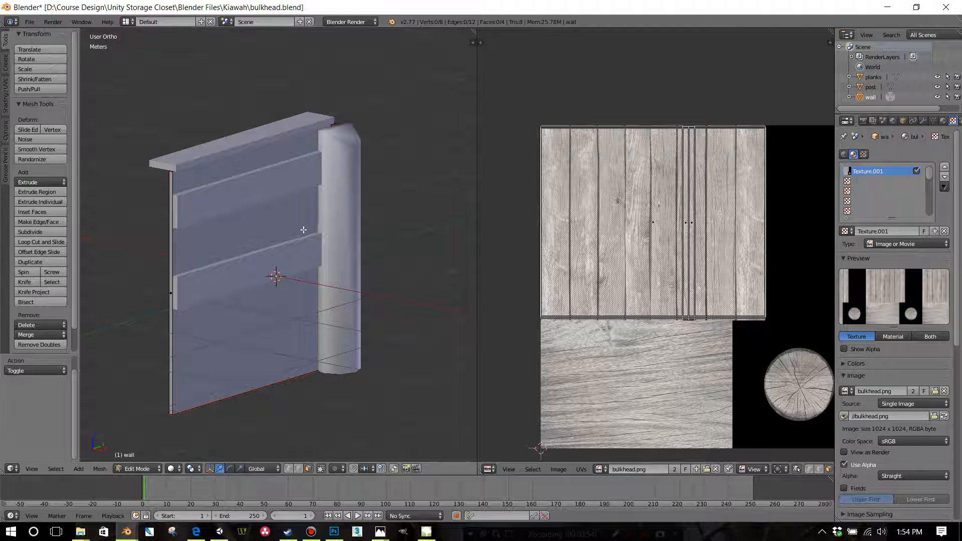
pyautogui.moveTo(303, 230)
pyautogui.mouseDown(button='middle')
pyautogui.moveTo(277, 224)
pyautogui.moveTo(287, 200)
pyautogui.moveTo(289, 222)
pyautogui.mouseUp(button='middle')
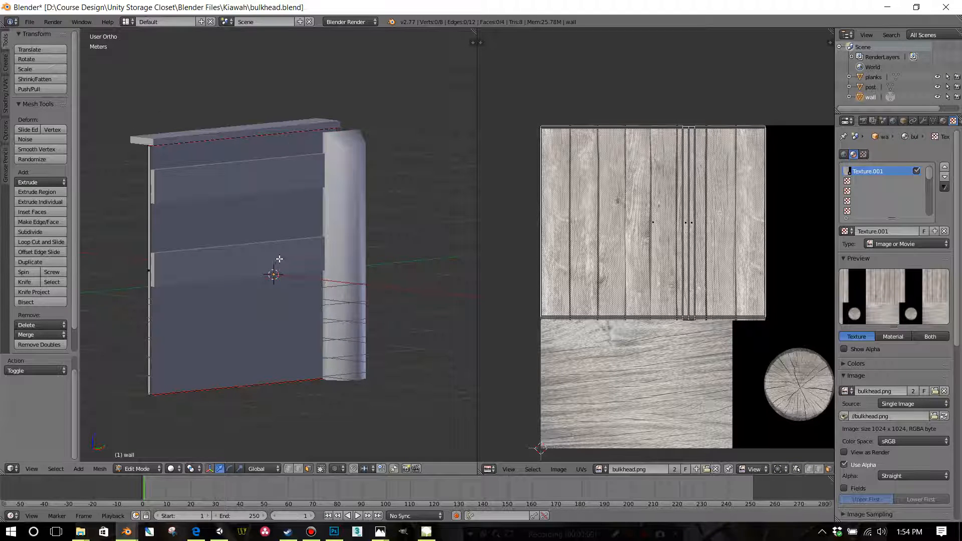
pyautogui.moveTo(268, 237); pyautogui.dragTo(286, 240, button='middle')
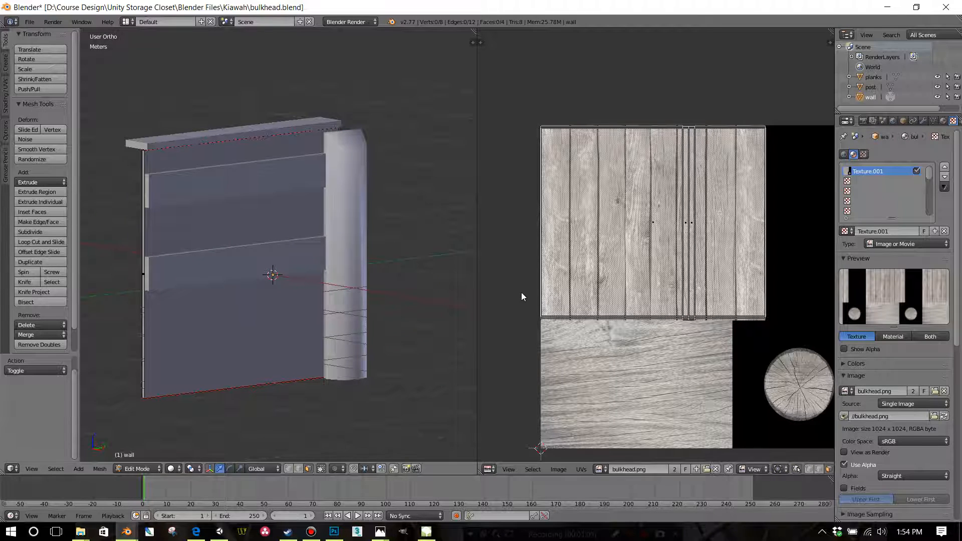
# Set the viewport shading to Texture and inspect the wood texture on the bulkhead section up close.
pyautogui.click(170, 468)
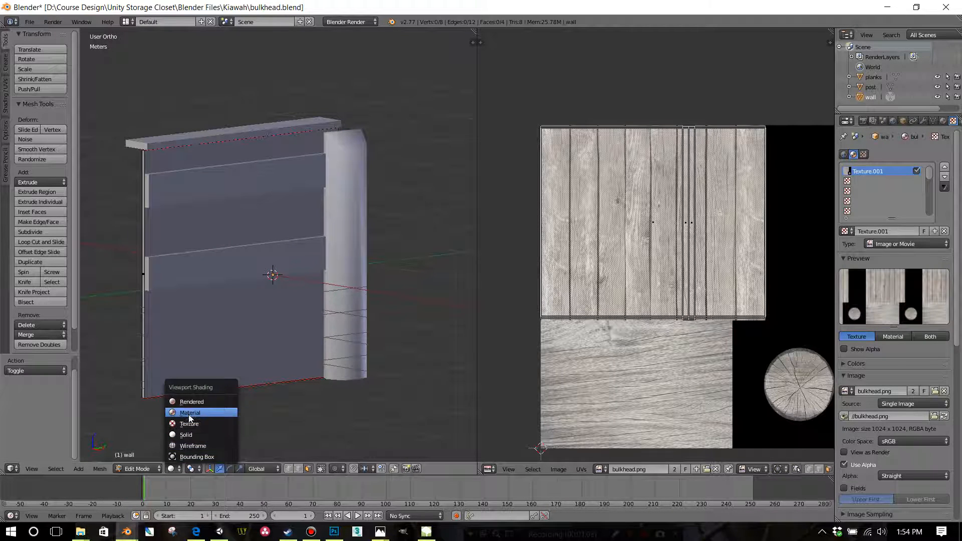
pyautogui.click(188, 412)
pyautogui.click(171, 470)
pyautogui.click(189, 424)
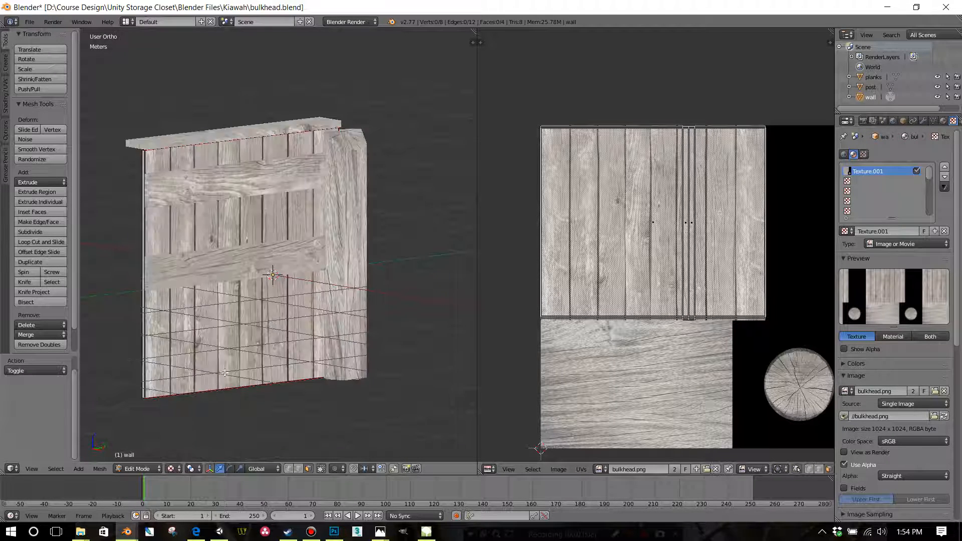
pyautogui.moveTo(249, 275)
pyautogui.mouseDown(button='middle')
pyautogui.moveTo(192, 274)
pyautogui.moveTo(151, 226)
pyautogui.mouseUp(button='middle')
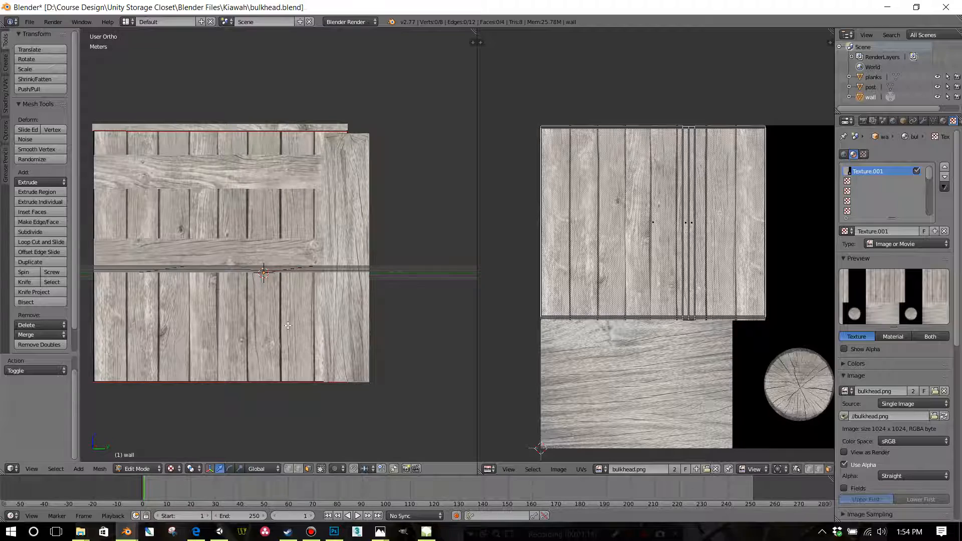
pyautogui.scroll(4, 351, 307)
pyautogui.scroll(-4, 352, 308)
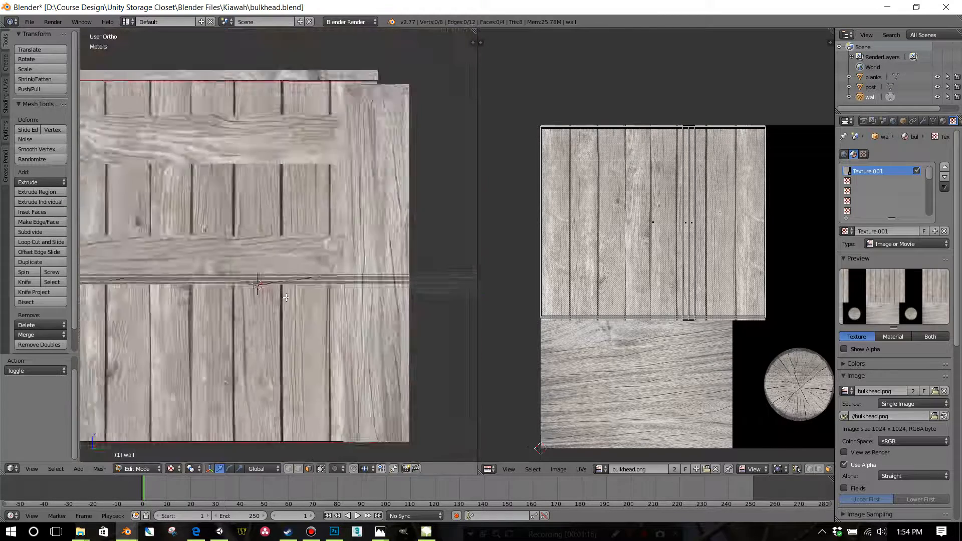
pyautogui.moveTo(466, 321); pyautogui.dragTo(390, 387, button='middle')
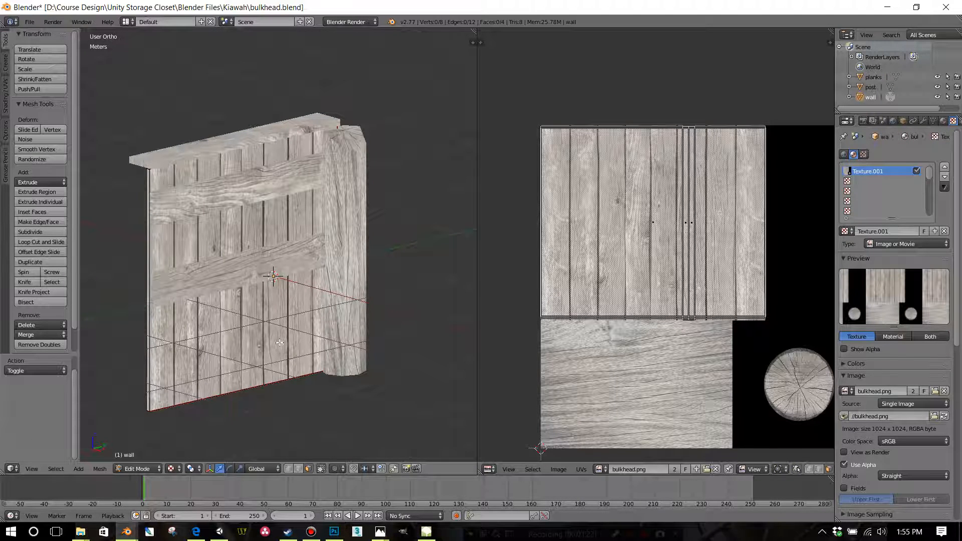
# Switch back to Unity and examine the shoreline of the rough area beside the bulkhead.
pyautogui.click(219, 533)
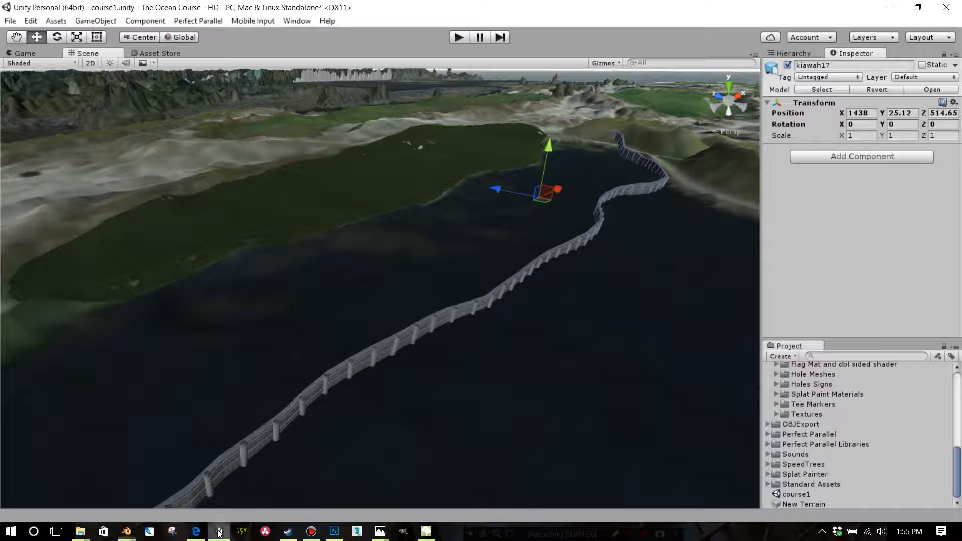
pyautogui.moveTo(377, 349)
pyautogui.mouseDown()
pyautogui.moveTo(369, 337)
pyautogui.moveTo(368, 349)
pyautogui.mouseUp()
pyautogui.moveTo(368, 348); pyautogui.dragTo(368, 366, button='middle')
pyautogui.moveTo(387, 300); pyautogui.dragTo(401, 305, button='right')
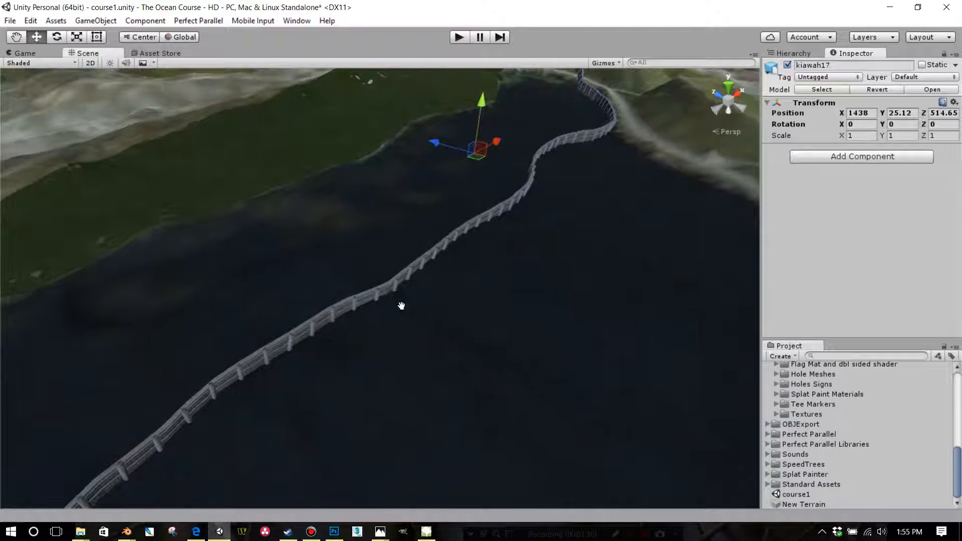
pyautogui.moveTo(402, 305); pyautogui.dragTo(407, 326, button='middle')
pyautogui.scroll(3, 407, 325)
pyautogui.moveTo(418, 324); pyautogui.dragTo(394, 310, button='right')
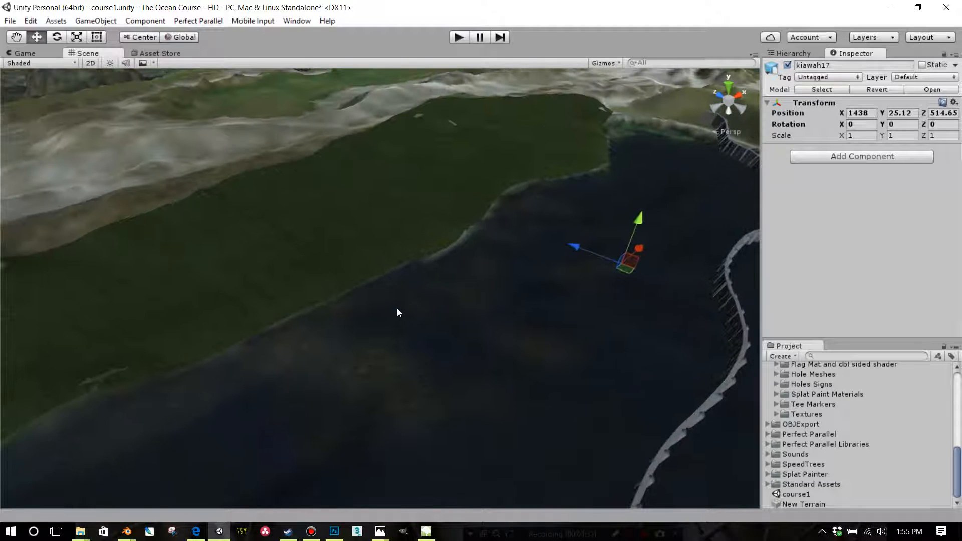
pyautogui.moveTo(397, 309); pyautogui.dragTo(406, 310, button='middle')
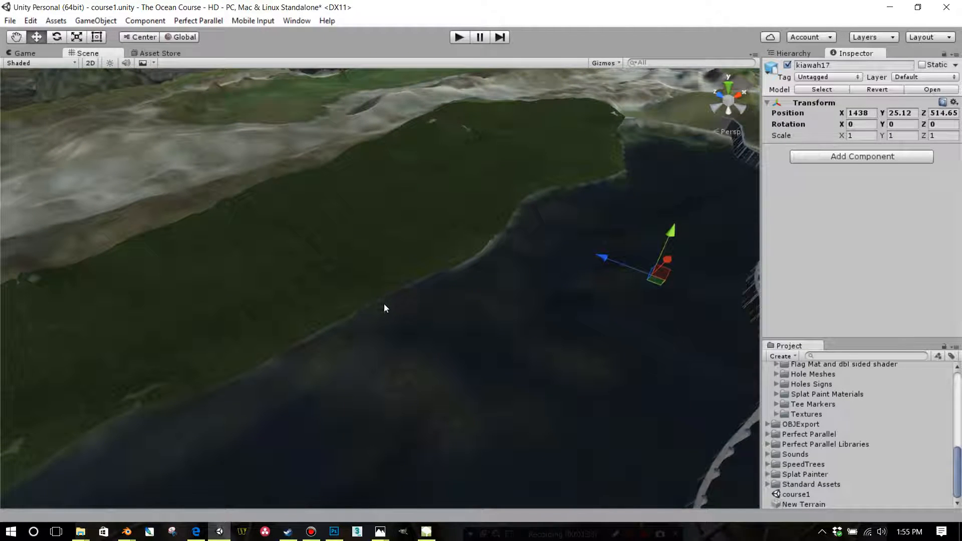
pyautogui.moveTo(384, 304); pyautogui.dragTo(393, 275, button='right')
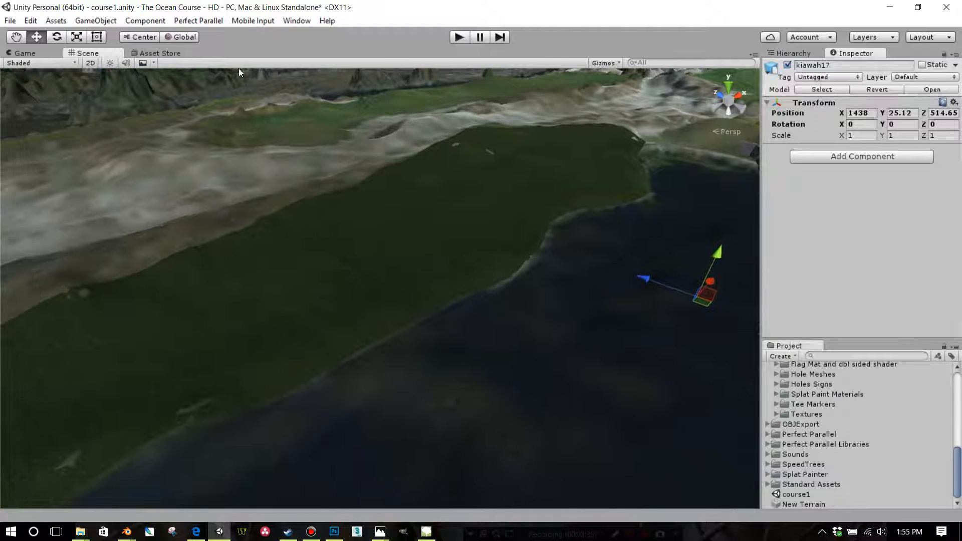
# View the Scene OBJ Exporter page in the Asset Store, and select the imported OBJExport folder in the project.
pyautogui.click(171, 53)
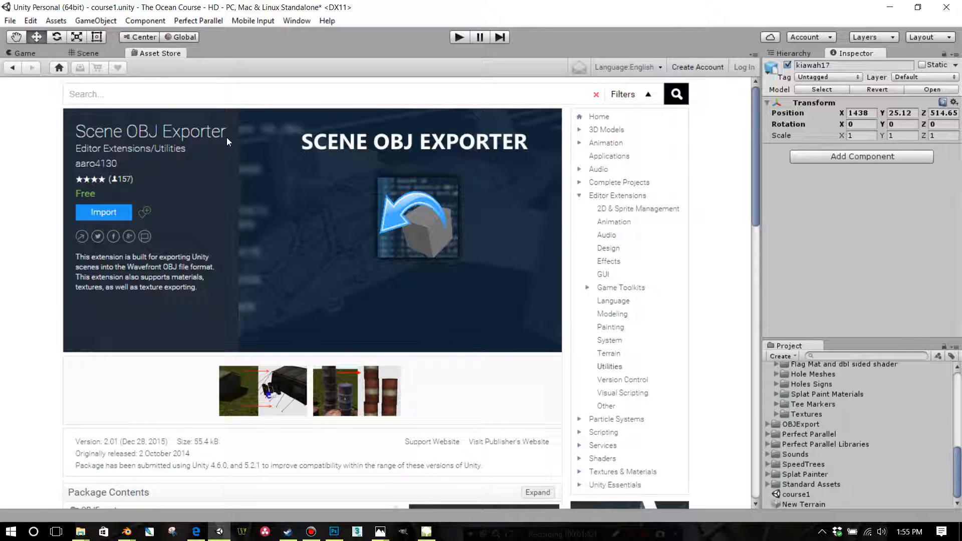
pyautogui.click(101, 54)
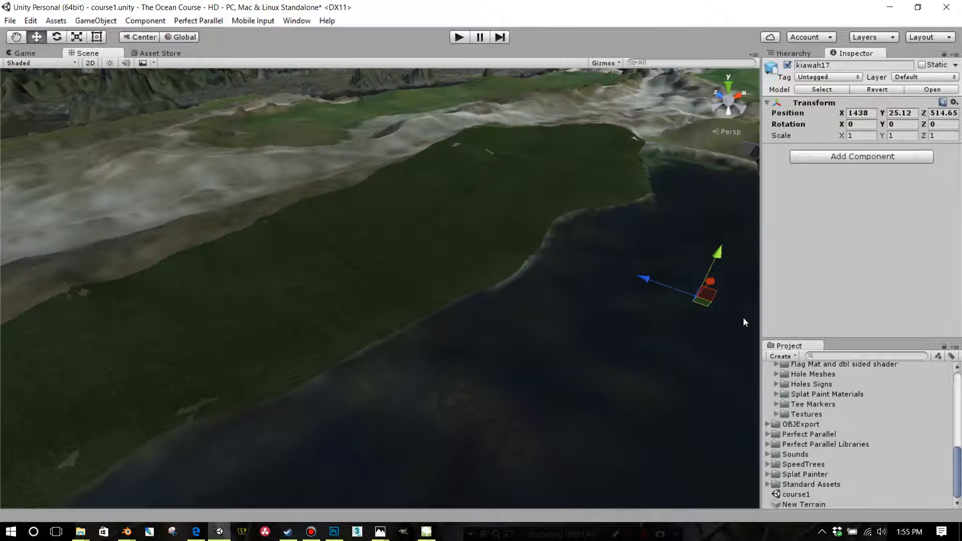
pyautogui.click(796, 424)
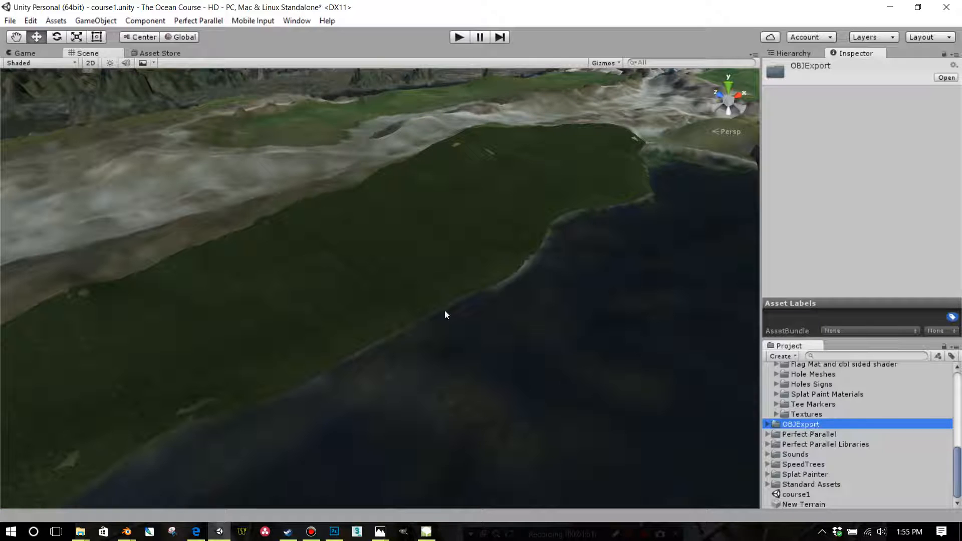
# Look up the Wavefront OBJ export option for the scene without running the export.
pyautogui.moveTo(404, 315); pyautogui.dragTo(397, 289, button='middle')
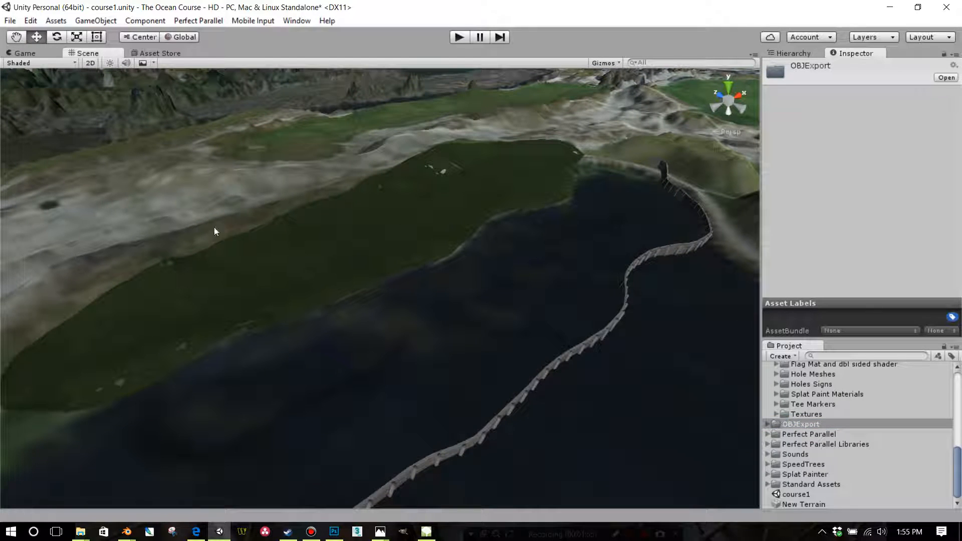
pyautogui.click(10, 22)
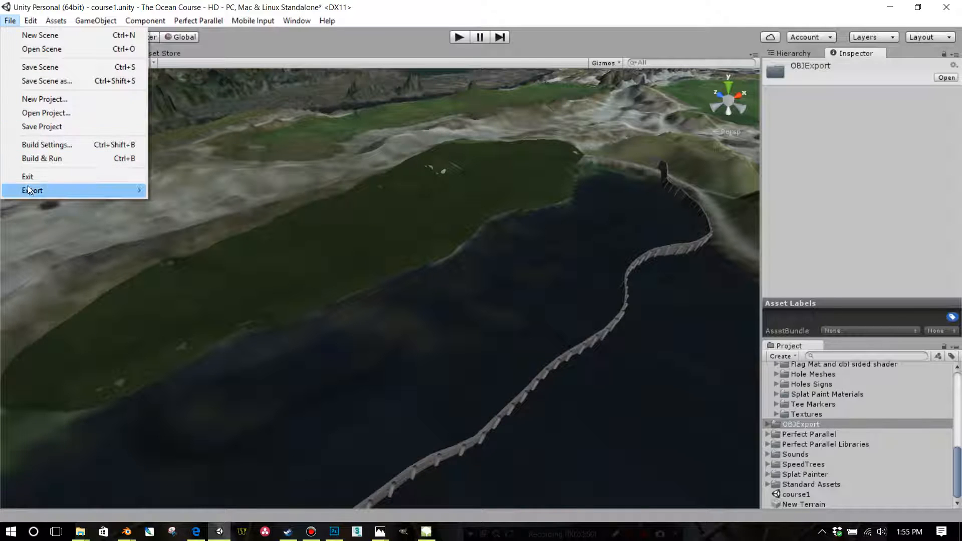
pyautogui.moveTo(29, 189)
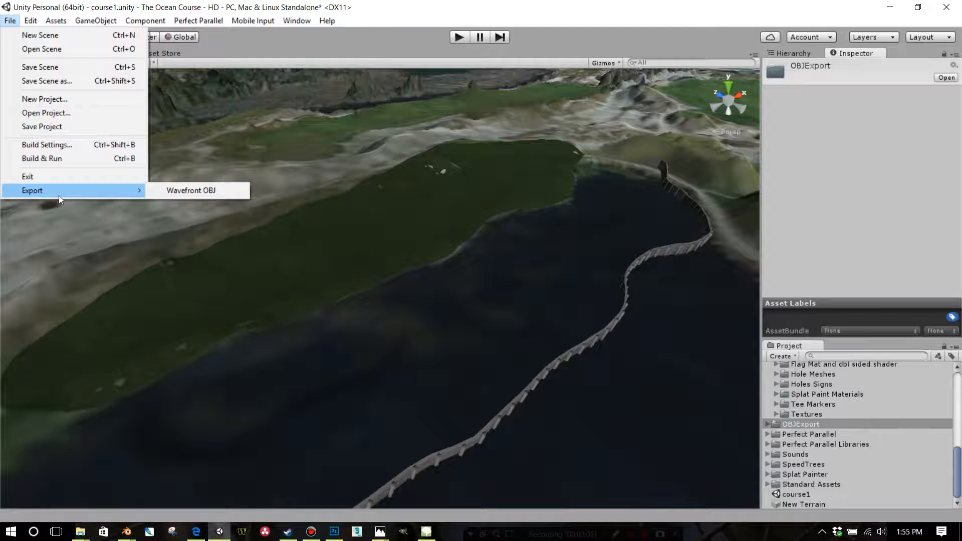
pyautogui.click(417, 300)
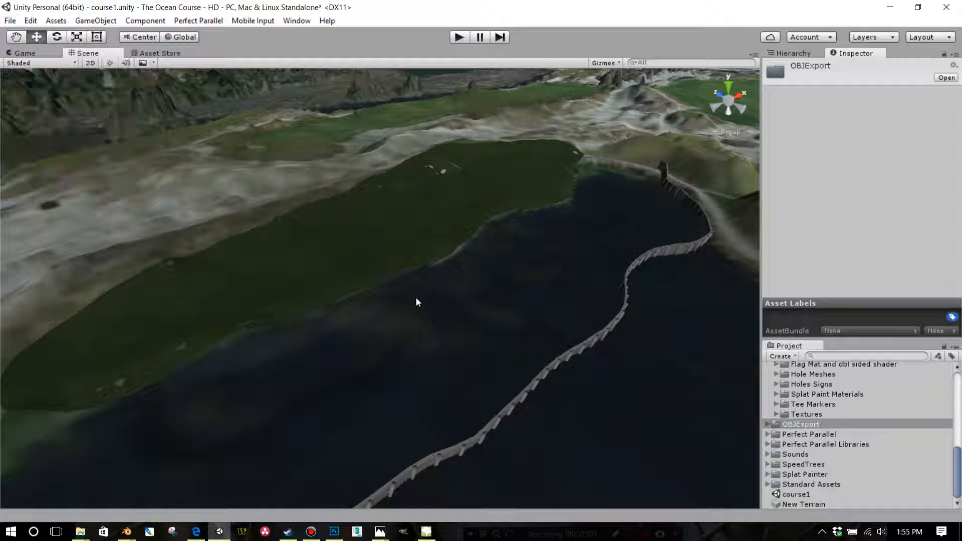
# Select the green rough spline mesh beside the water to view its wireframe, and deselect it by selecting the terrain.
pyautogui.scroll(3, 435, 288)
pyautogui.moveTo(435, 288)
pyautogui.mouseDown(button='right')
pyautogui.moveTo(449, 296)
pyautogui.moveTo(451, 318)
pyautogui.moveTo(436, 291)
pyautogui.mouseUp(button='right')
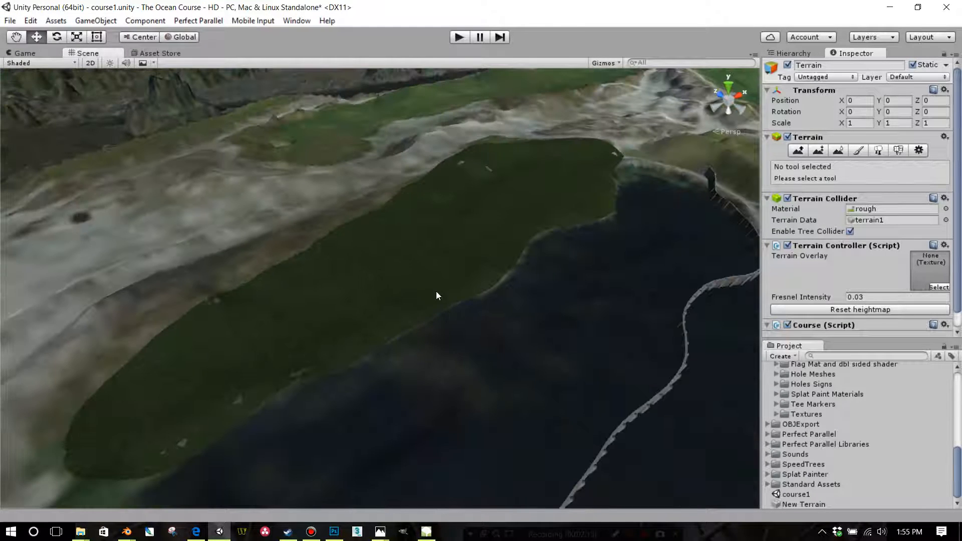
pyautogui.click(432, 278)
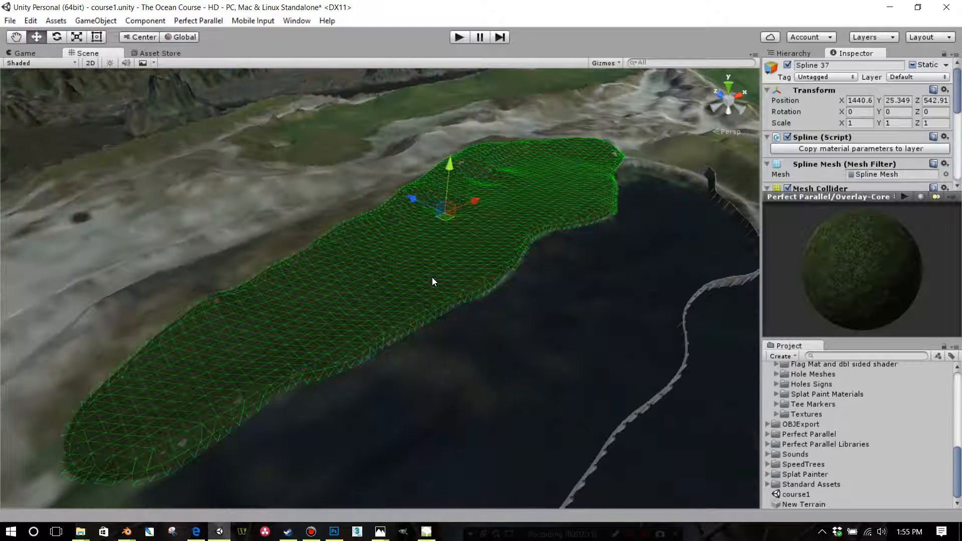
pyautogui.click(528, 321)
# Open CourseForge's spline editing mode and select Spline 37, the rough area along the water's edge.
pyautogui.click(198, 21)
pyautogui.click(211, 35)
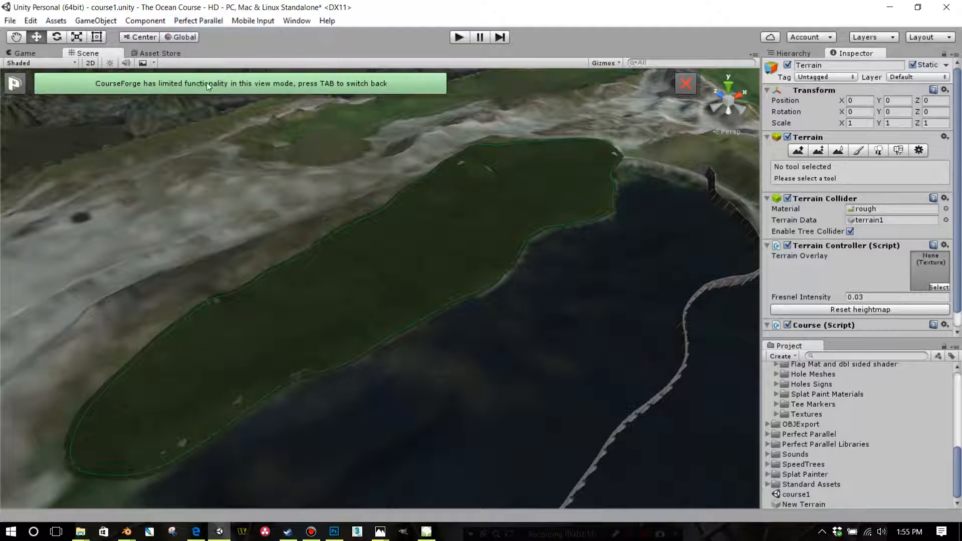
pyautogui.press('Tab')
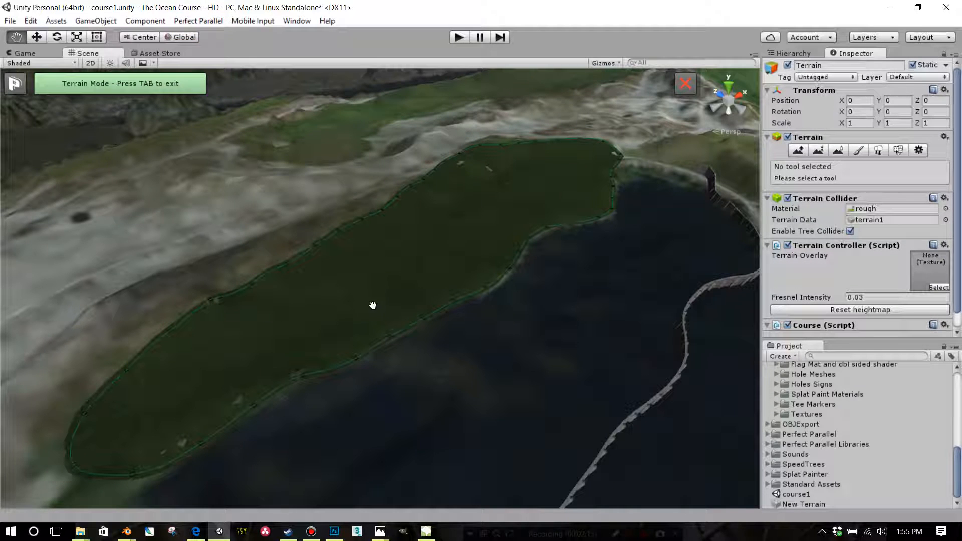
pyautogui.click(130, 92)
pyautogui.click(390, 339)
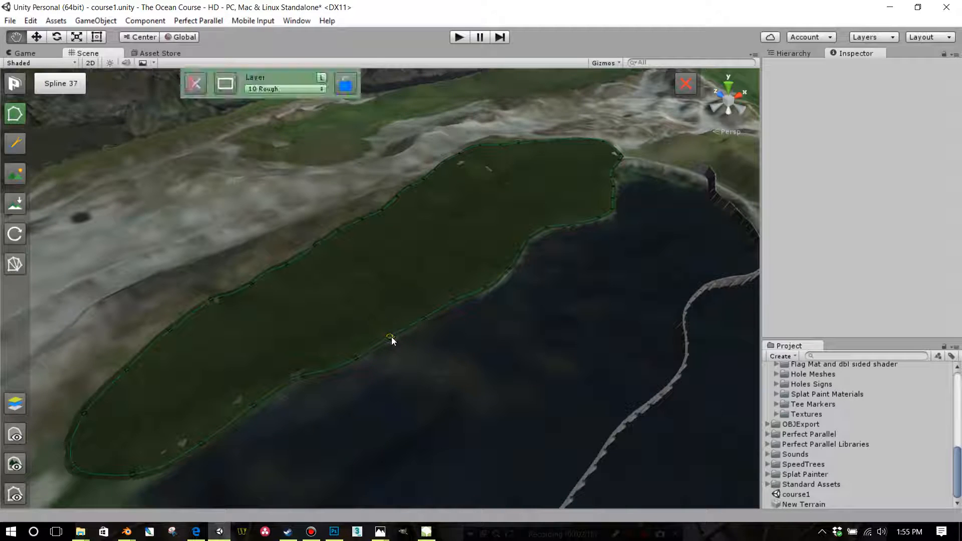
pyautogui.click(20, 431)
pyautogui.click(499, 207)
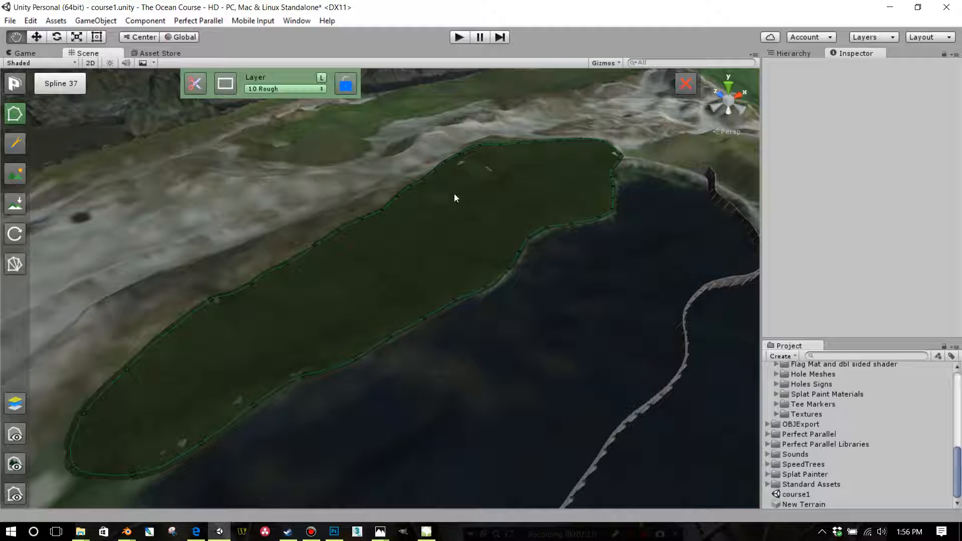
# Examine the water-side edge of Spline 37 from close up and from farther away.
pyautogui.scroll(5, 455, 196)
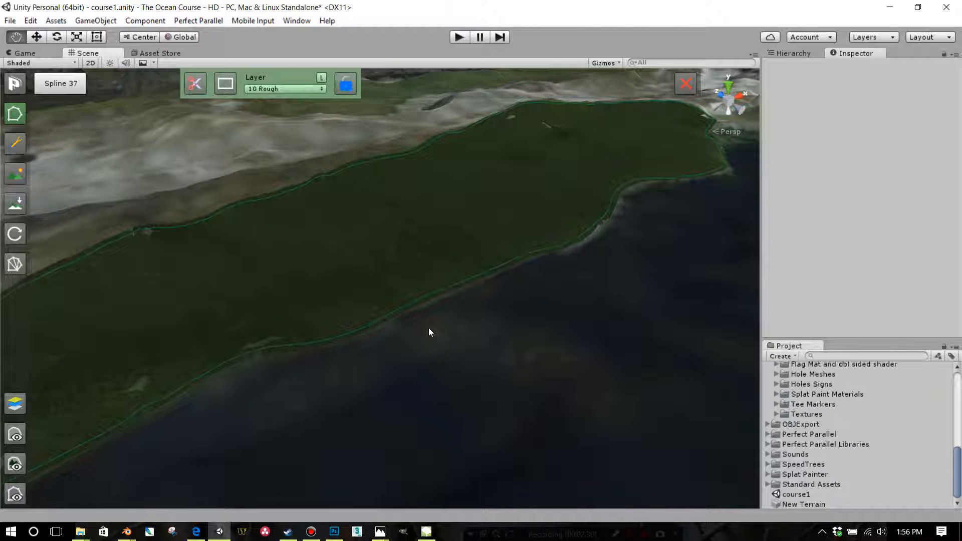
pyautogui.scroll(2, 466, 333)
pyautogui.scroll(4, 494, 341)
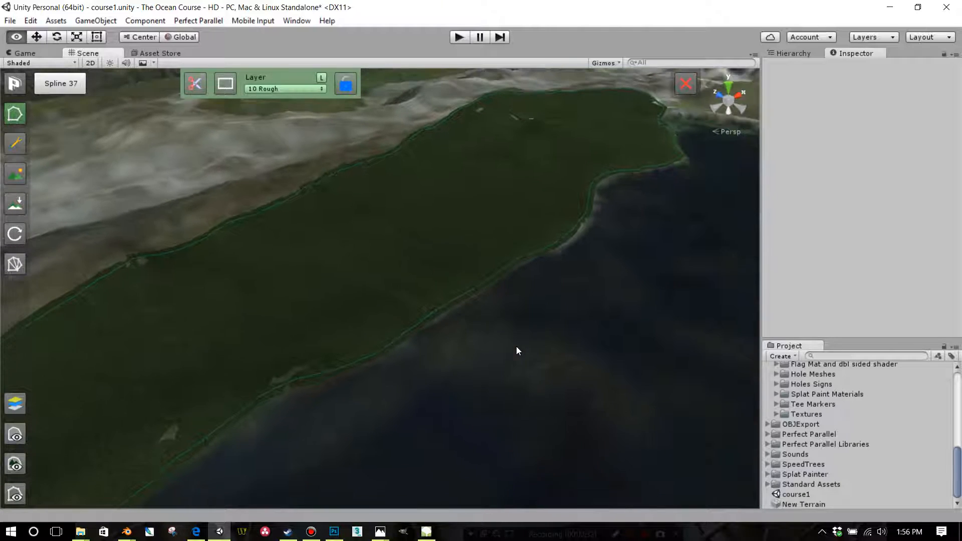
pyautogui.moveTo(533, 321); pyautogui.dragTo(532, 311, button='right')
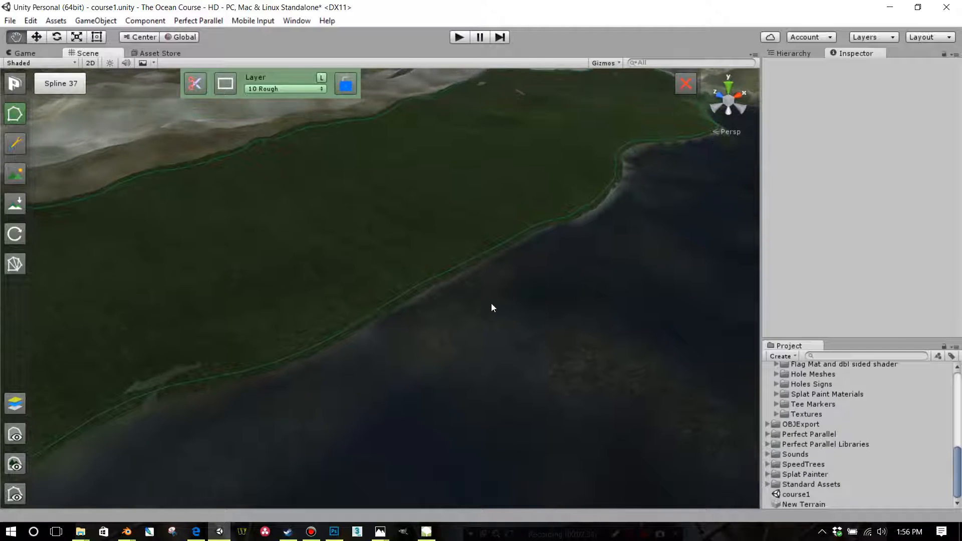
pyautogui.click(416, 288)
pyautogui.scroll(-5, 407, 247)
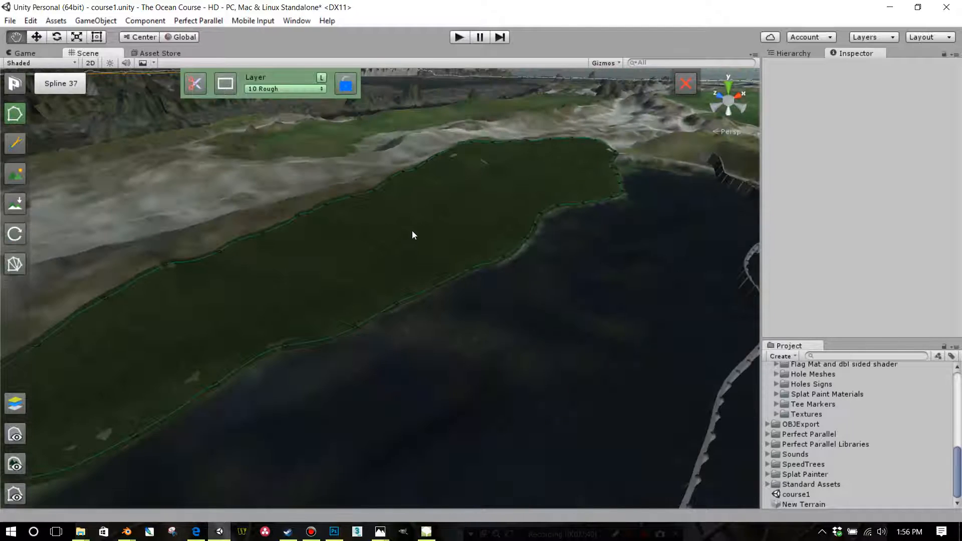
pyautogui.moveTo(420, 233); pyautogui.dragTo(406, 226, button='right')
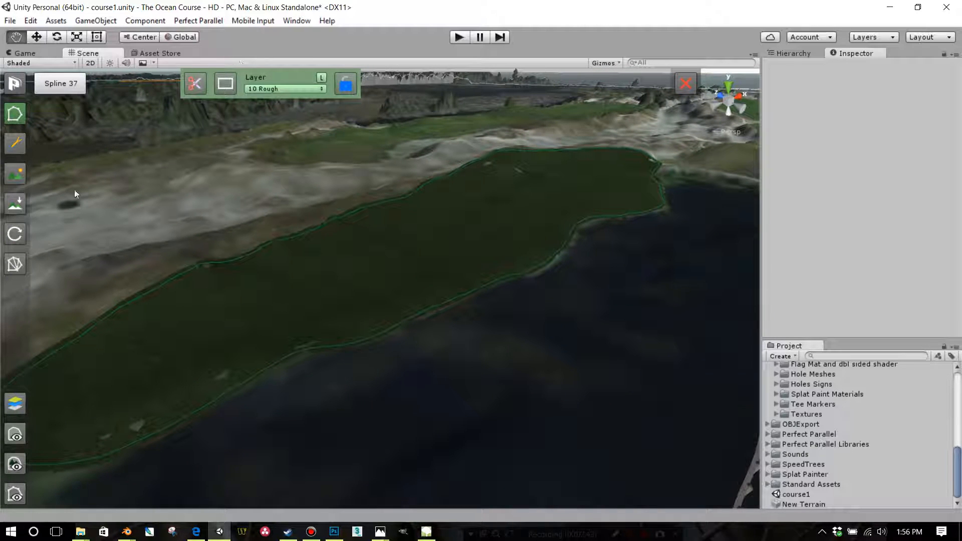
# Deselect Spline 37, select the Terrain object, and activate the Move tool.
pyautogui.click(171, 213)
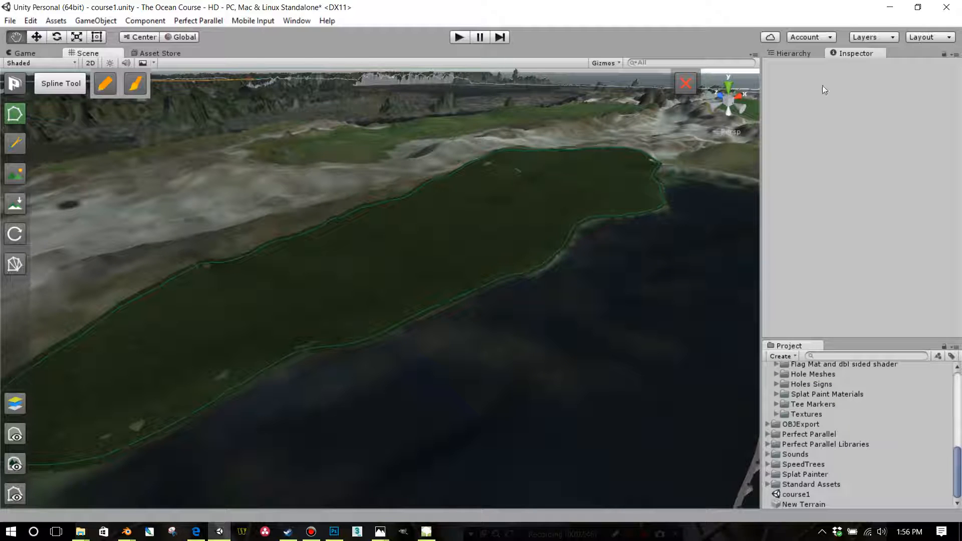
pyautogui.click(799, 50)
pyautogui.click(790, 317)
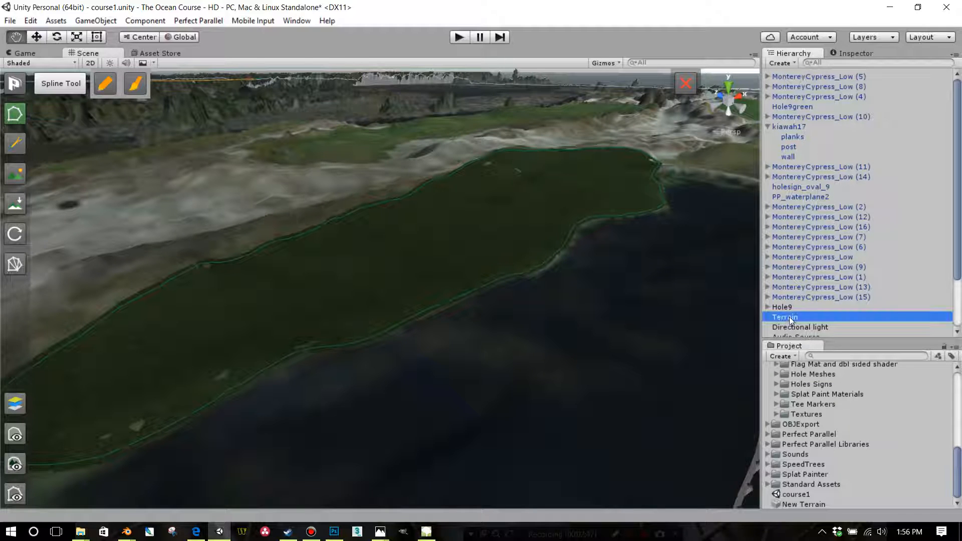
pyautogui.click(38, 38)
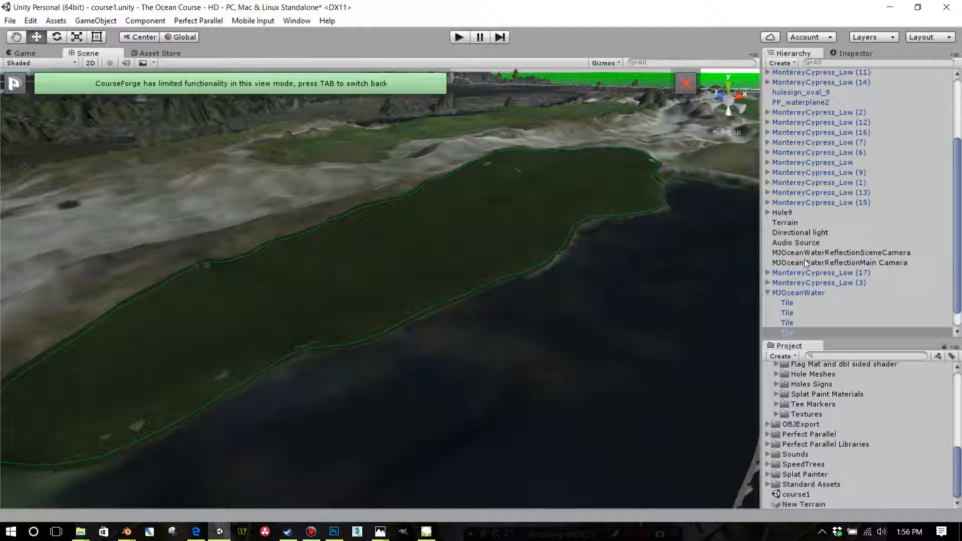
# Use the Course script's component options on the Terrain object, and select the Spline 37 mesh in the scene.
pyautogui.click(789, 224)
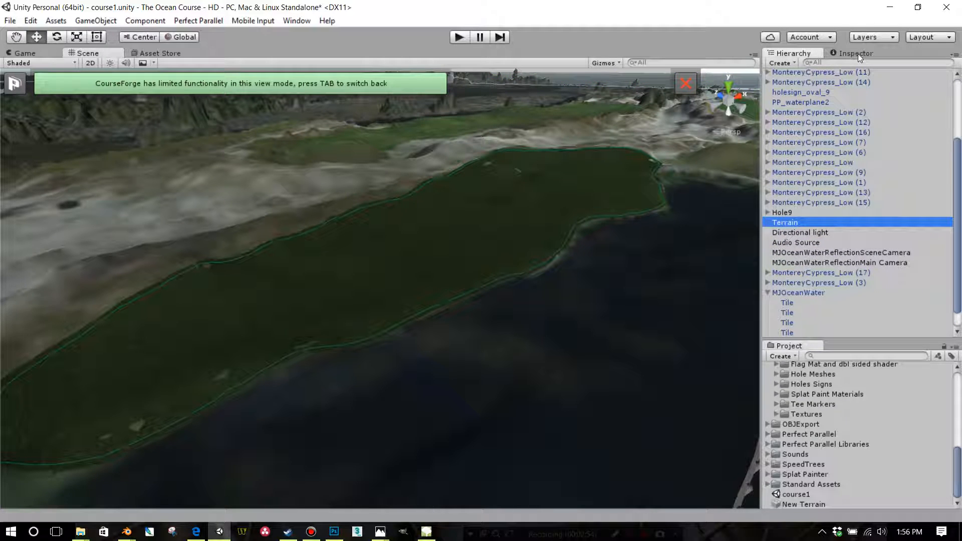
pyautogui.click(858, 53)
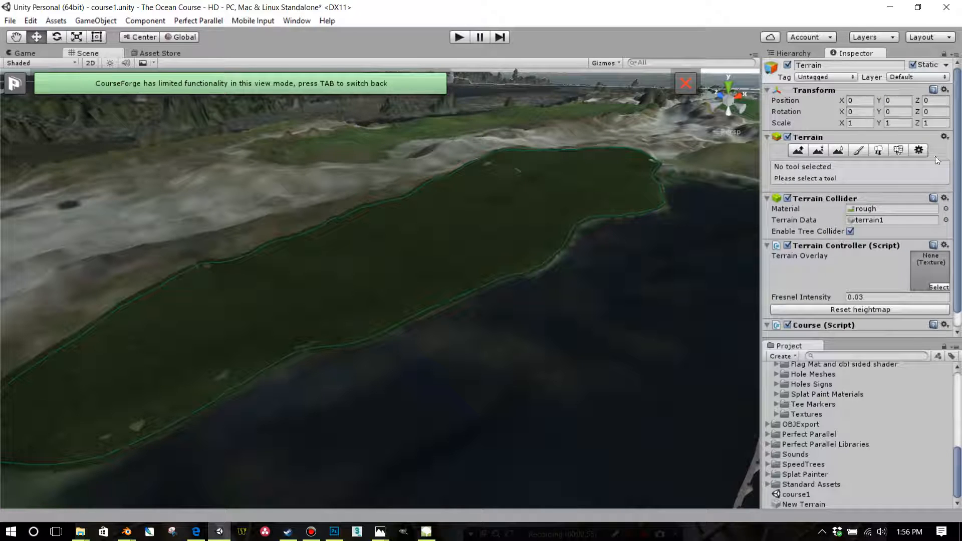
pyautogui.scroll(-1, 870, 96)
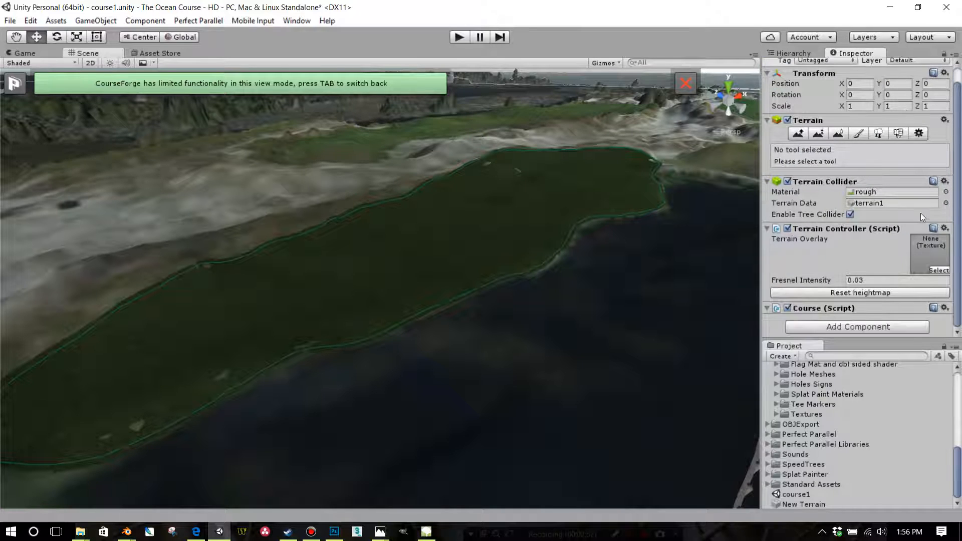
pyautogui.click(945, 308)
pyautogui.click(905, 445)
pyautogui.click(416, 270)
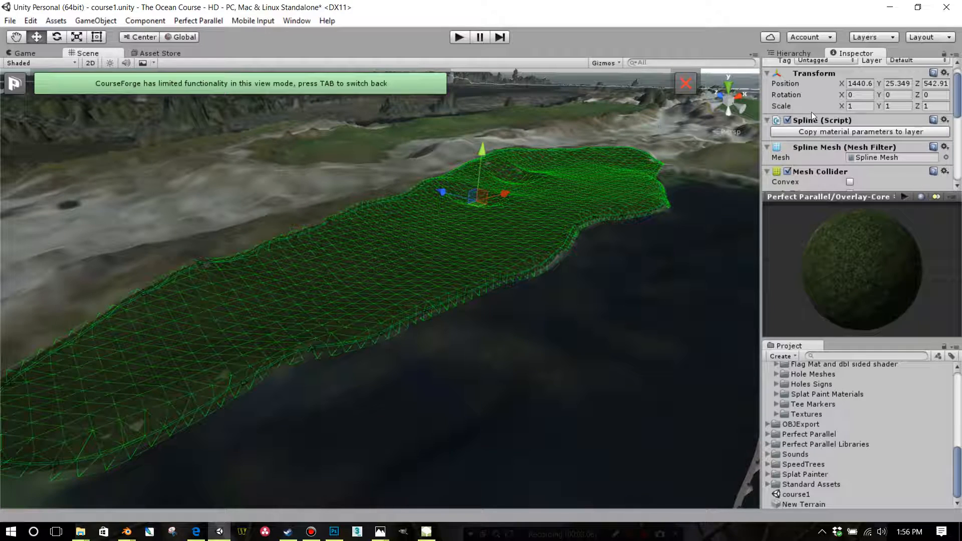
pyautogui.scroll(1, 811, 113)
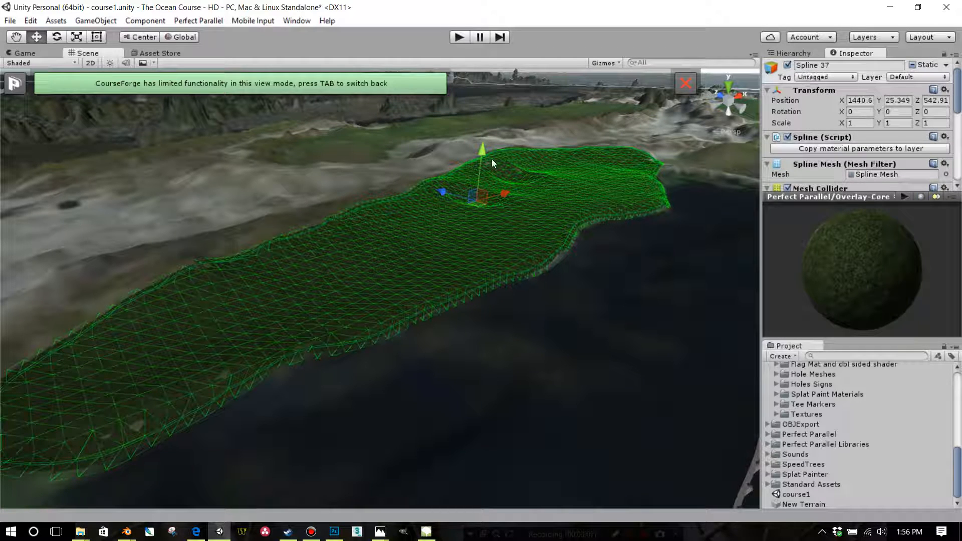
# Try raising the Spline 37 mesh vertically to Y 37.96, and undo the move.
pyautogui.moveTo(482, 152); pyautogui.dragTo(481, 76)
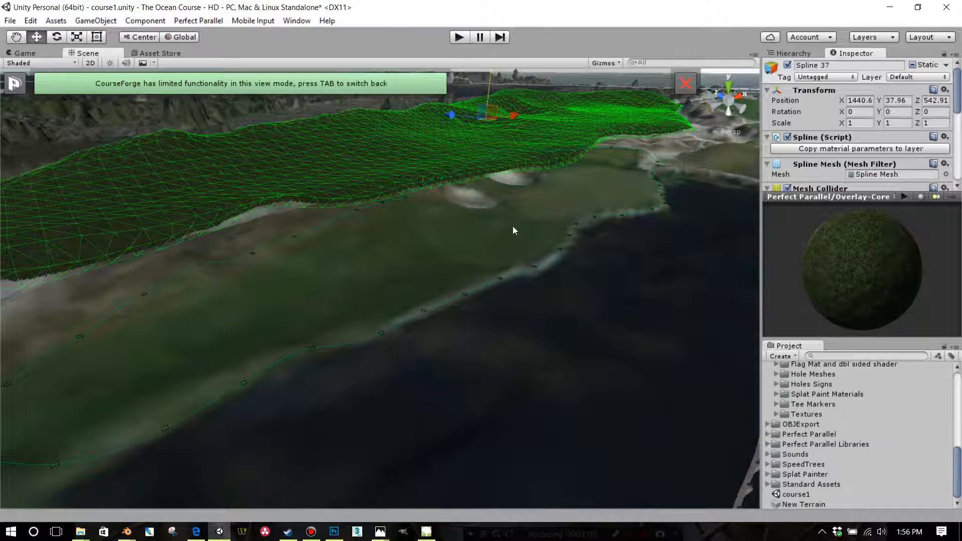
pyautogui.hotkey('ctrl', 'z')
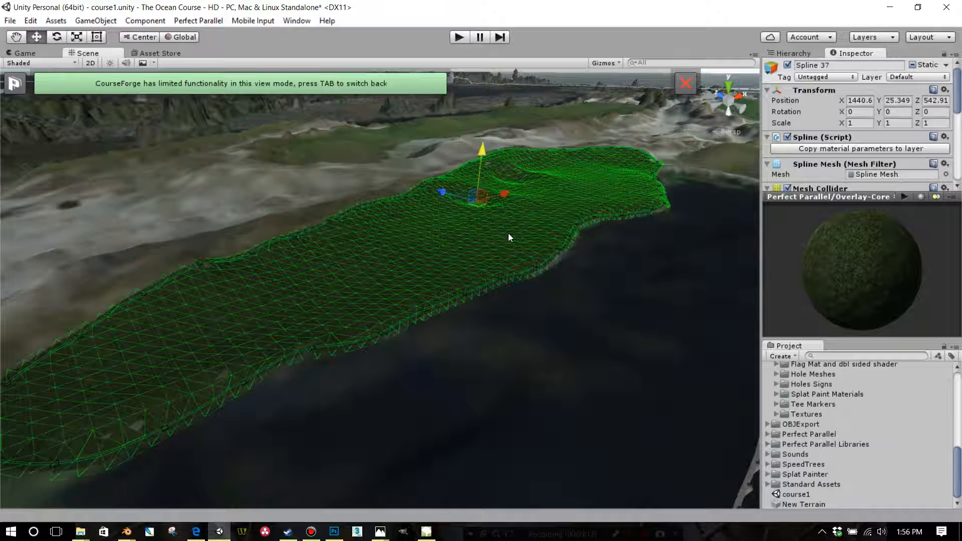
pyautogui.moveTo(466, 284); pyautogui.dragTo(458, 285, button='right')
pyautogui.scroll(-2, 455, 271)
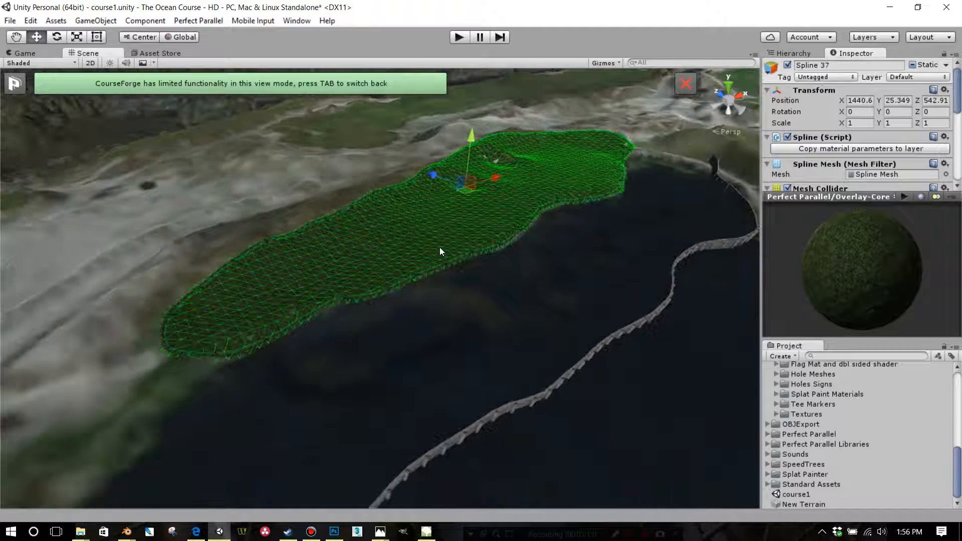
pyautogui.scroll(1, 440, 249)
# Set up a Wavefront OBJ export with Only Selected Objects enabled and Apply Position, Generate Materials and Export Textures disabled.
pyautogui.click(10, 21)
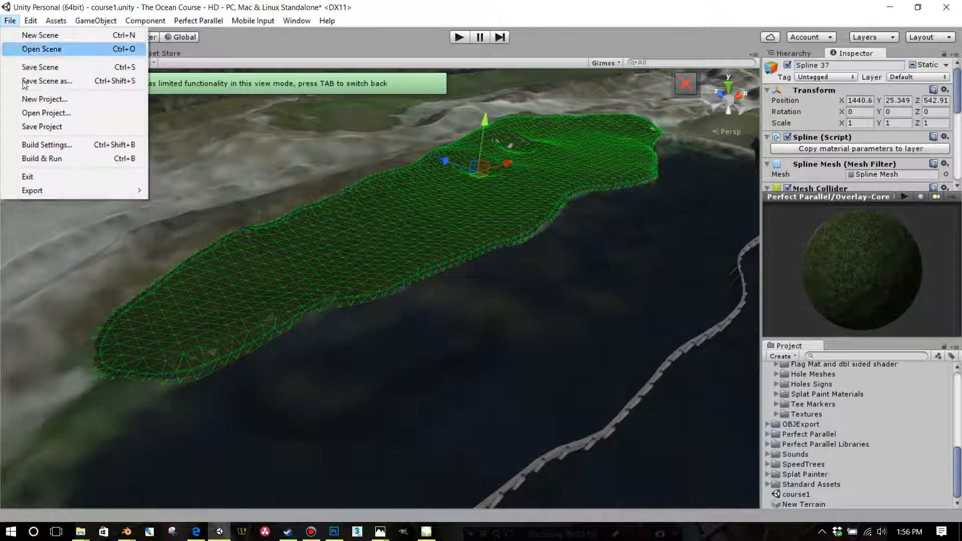
pyautogui.moveTo(65, 191)
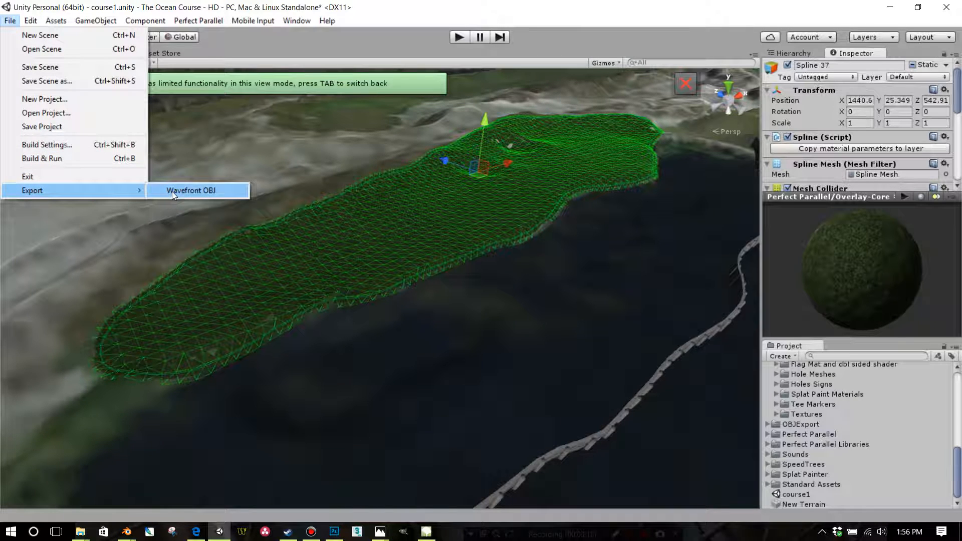
pyautogui.click(172, 191)
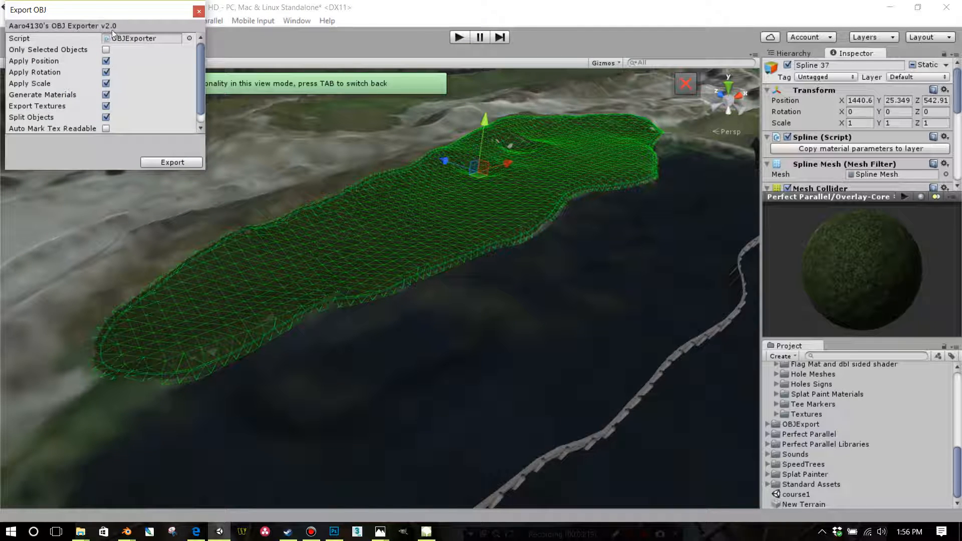
pyautogui.moveTo(127, 15); pyautogui.dragTo(164, 50)
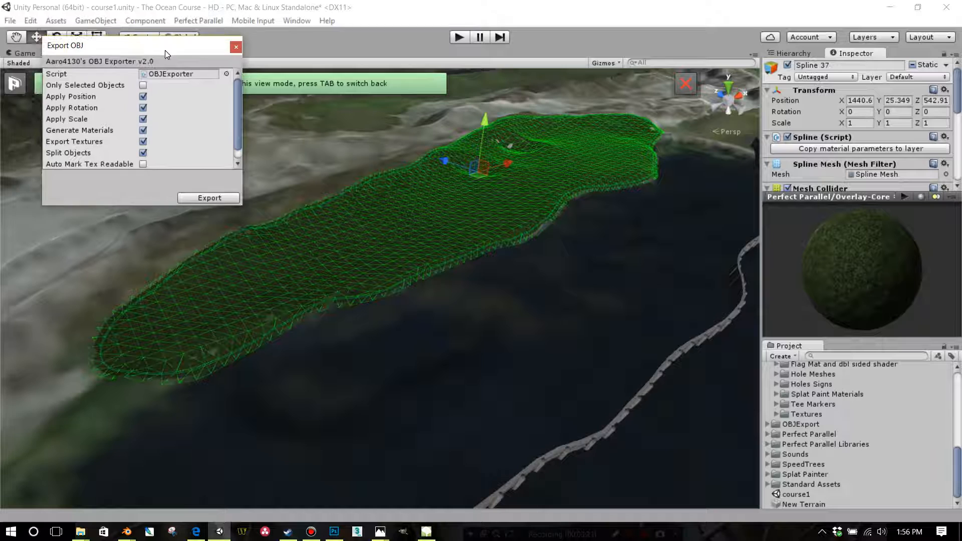
pyautogui.click(143, 86)
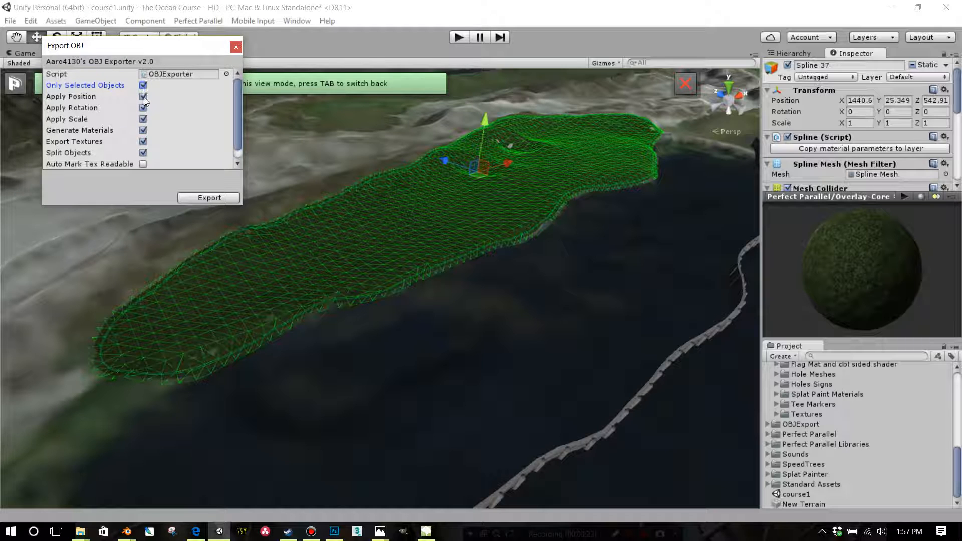
pyautogui.click(144, 97)
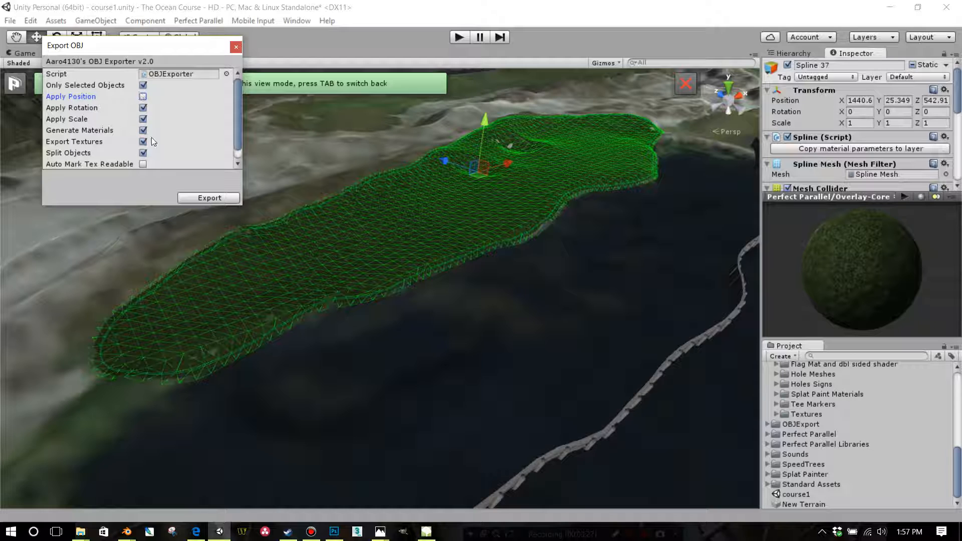
pyautogui.click(143, 97)
pyautogui.click(143, 97)
pyautogui.click(143, 131)
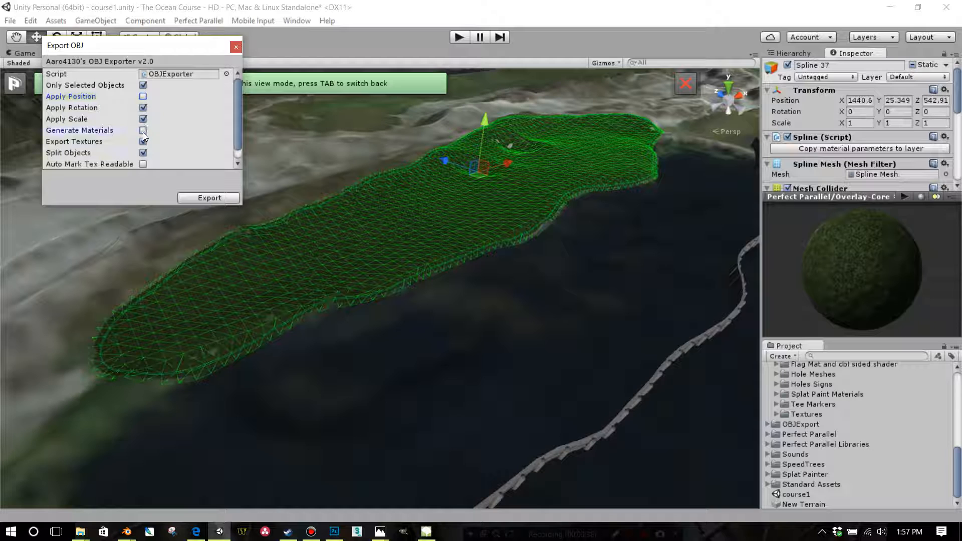
pyautogui.click(144, 142)
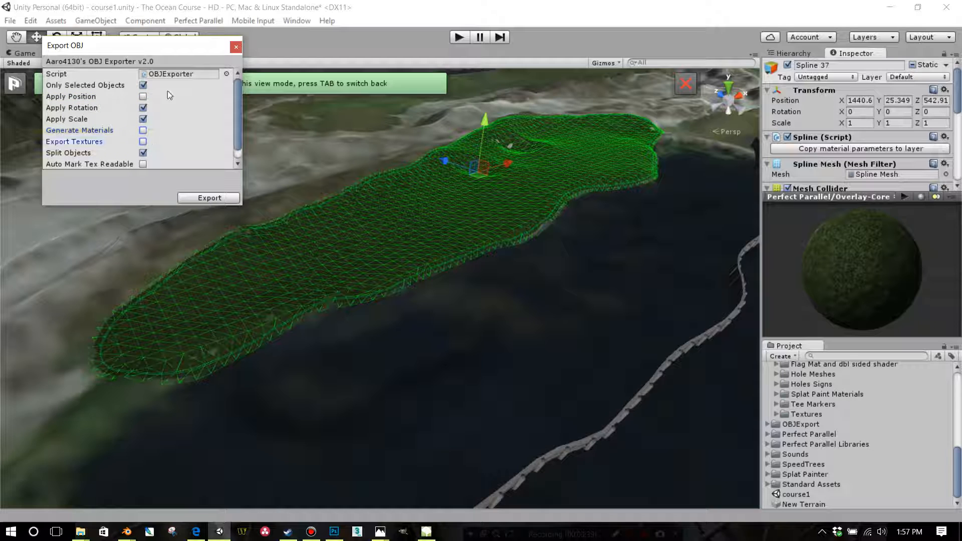
# Export the Spline 37 mesh as 17test.obj in the Bulkhead Tutorial folder, replacing the existing file.
pyautogui.click(209, 198)
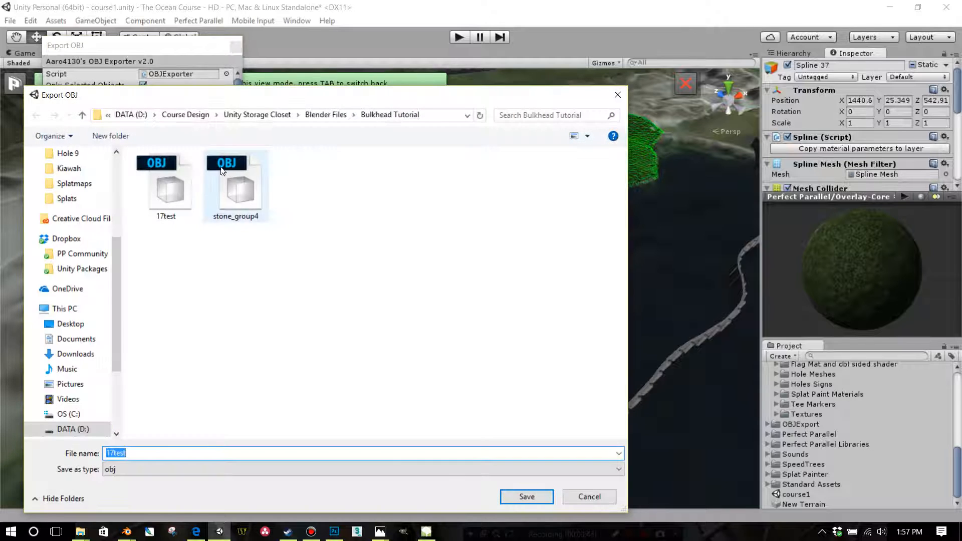
pyautogui.click(166, 186)
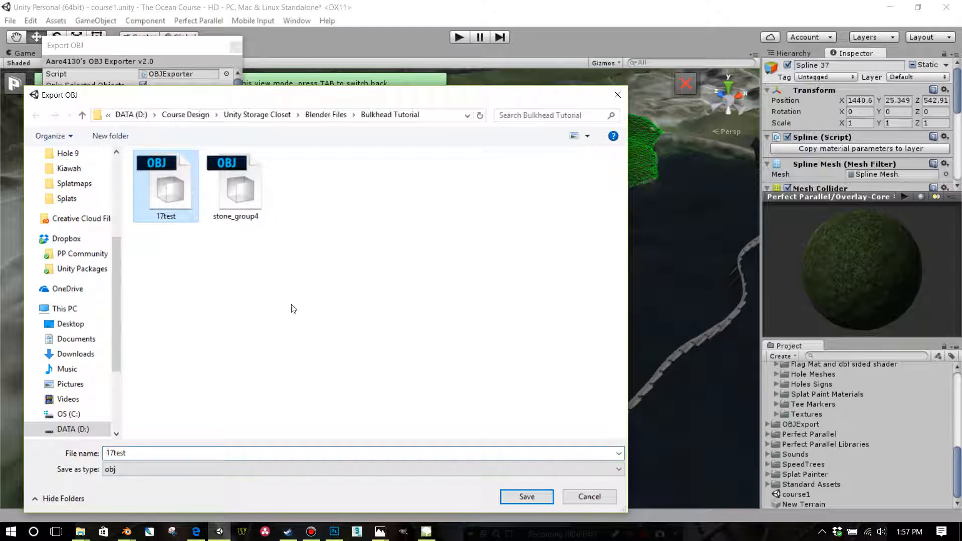
pyautogui.click(527, 497)
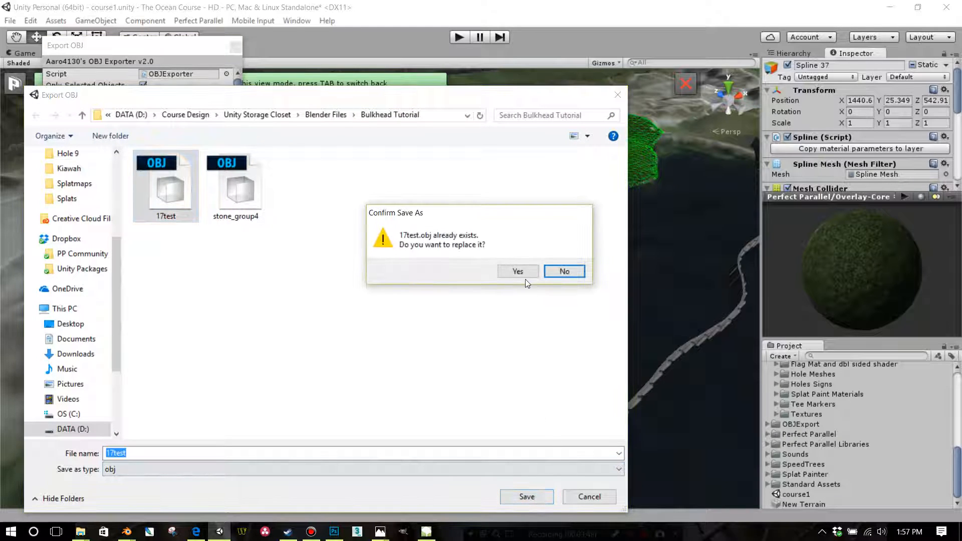
pyautogui.click(524, 273)
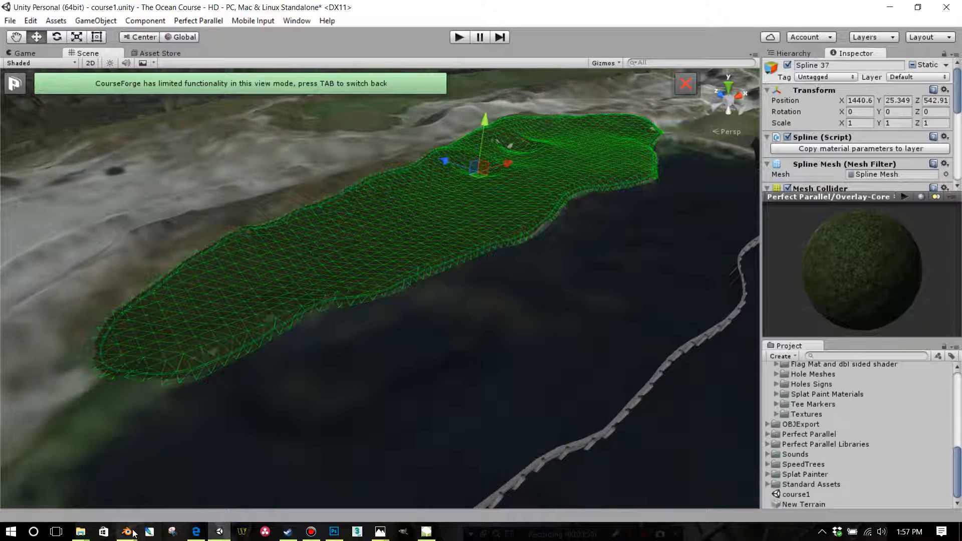
# Switch to Blender with its empty scene, and widen the image editor area beside the 3D view.
pyautogui.moveTo(127, 531)
pyautogui.click(165, 493)
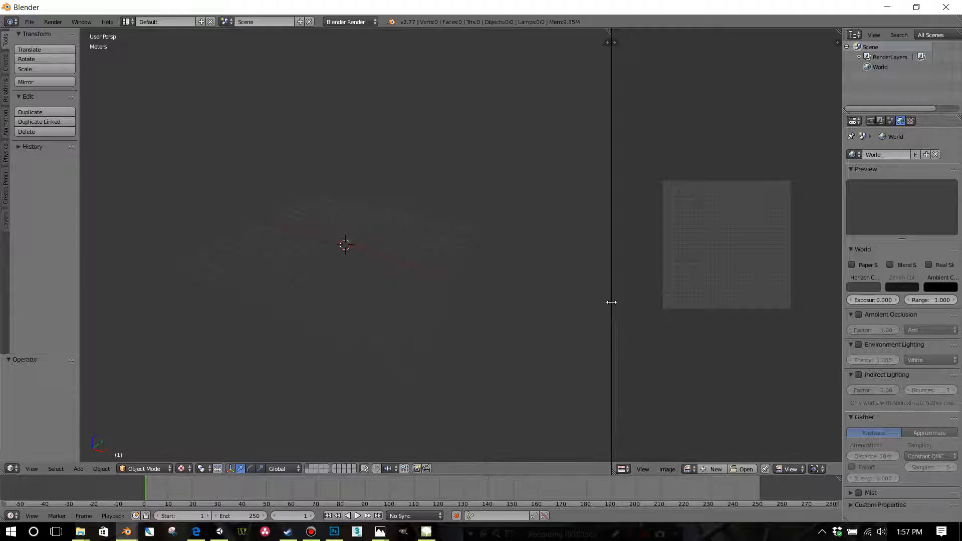
pyautogui.moveTo(610, 301); pyautogui.dragTo(526, 301)
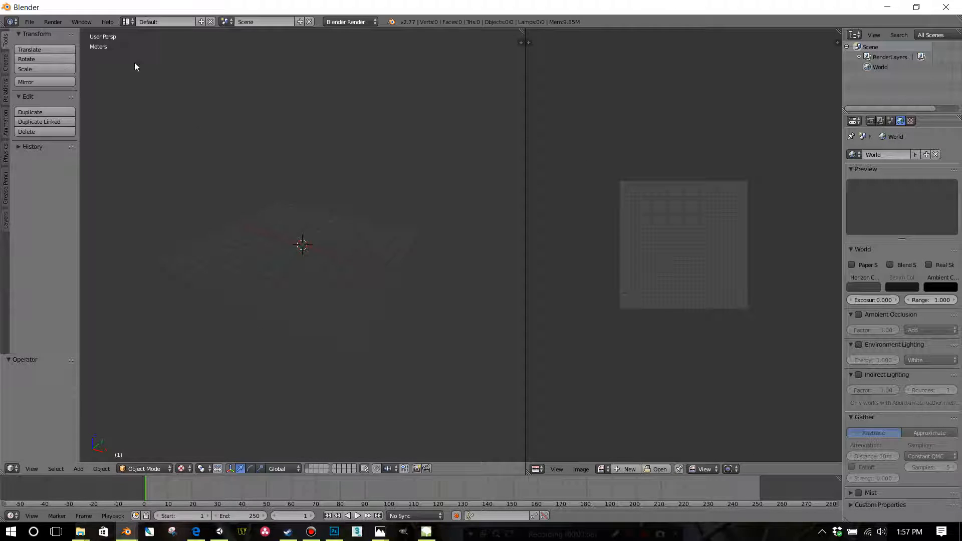
# Set Select With to Left in Blender's input preferences, save the user settings, and close the preferences.
pyautogui.click(36, 23)
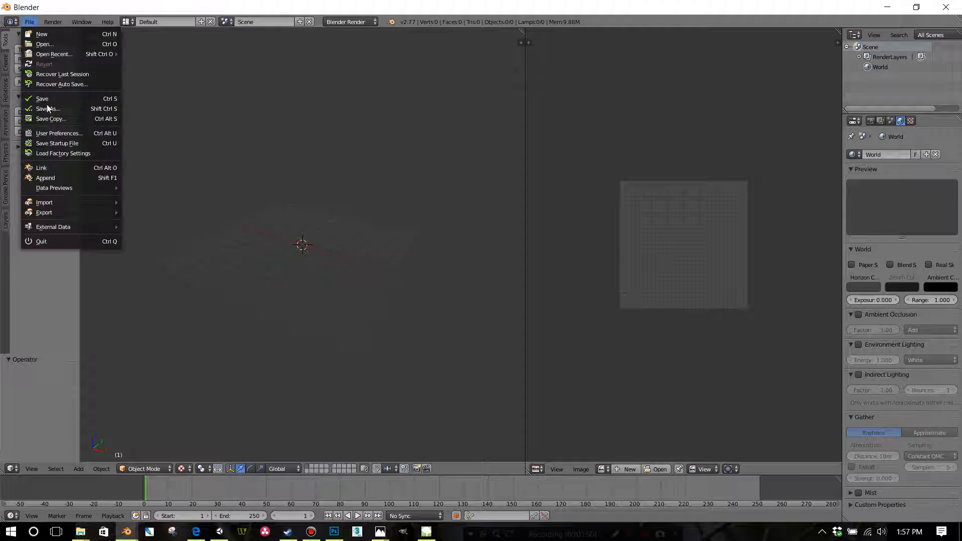
pyautogui.click(52, 131)
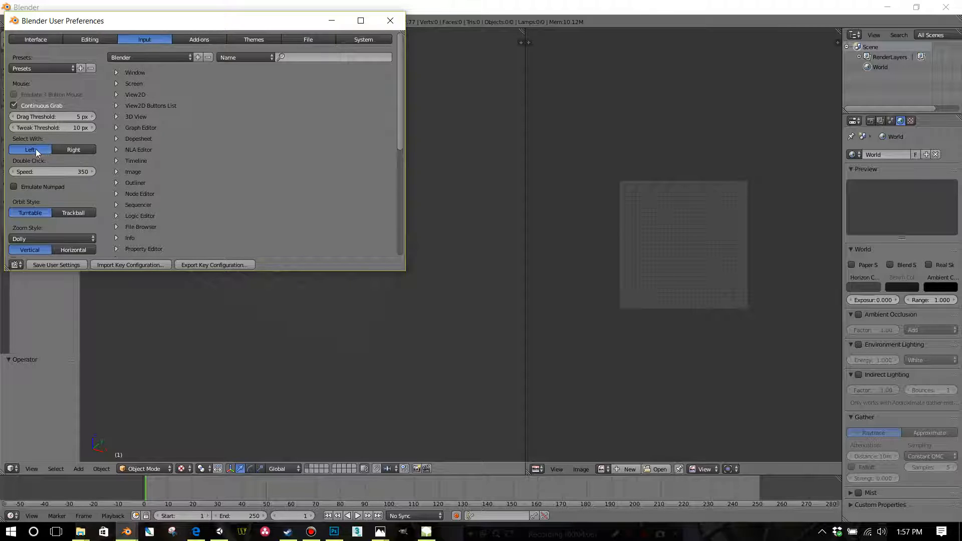
pyautogui.click(63, 264)
pyautogui.click(391, 21)
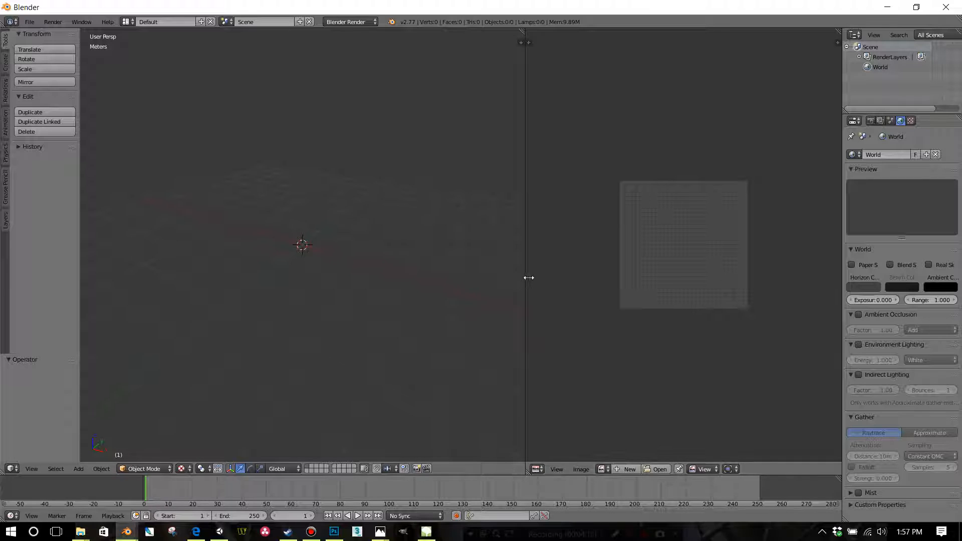
# Narrow the image editor and merge its area into the 3D view so a single wide viewport remains.
pyautogui.moveTo(528, 277); pyautogui.dragTo(606, 277)
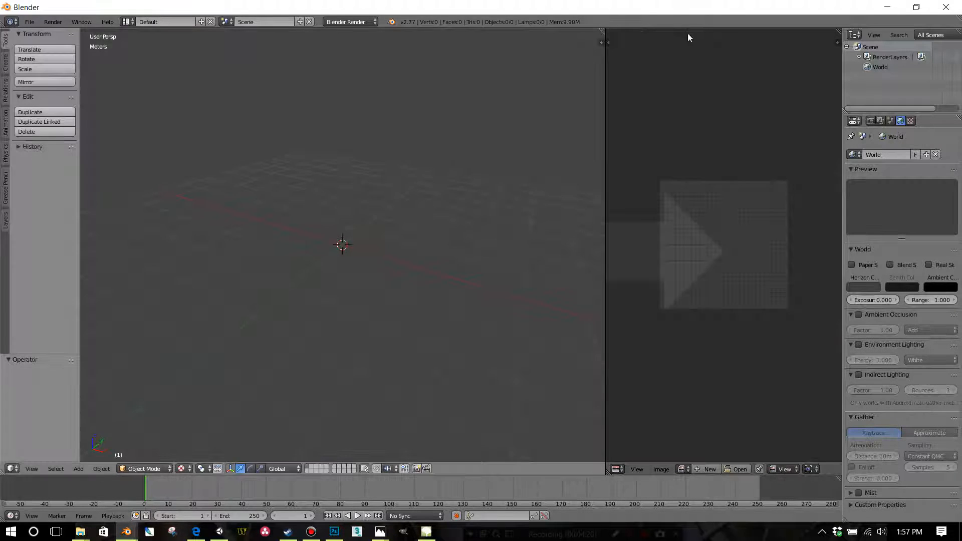
pyautogui.moveTo(688, 37); pyautogui.dragTo(702, 37)
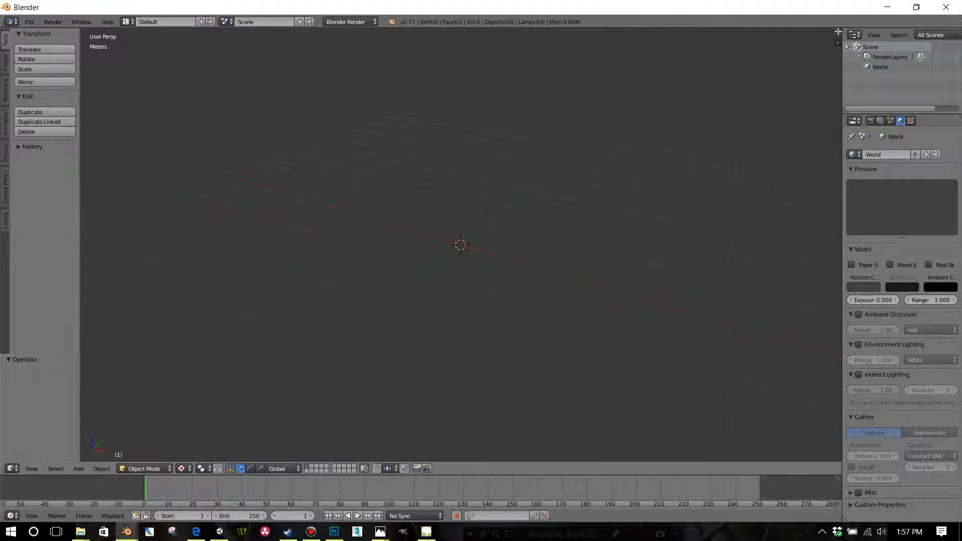
# Split the 3D view vertically, turn the new area into a UV/Image Editor, and make it narrower than the 3D view.
pyautogui.moveTo(840, 31); pyautogui.dragTo(446, 226)
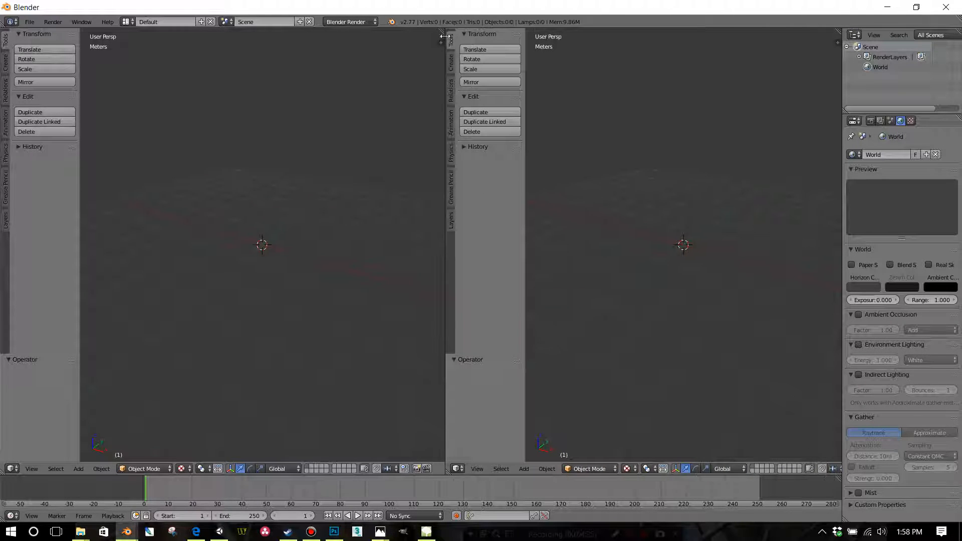
pyautogui.click(459, 469)
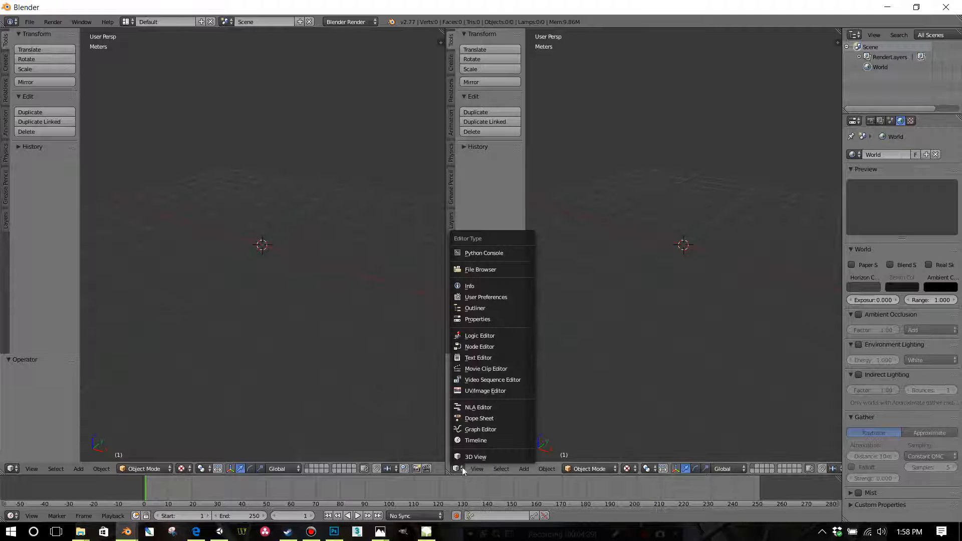
pyautogui.click(477, 390)
pyautogui.moveTo(444, 285); pyautogui.dragTo(594, 281)
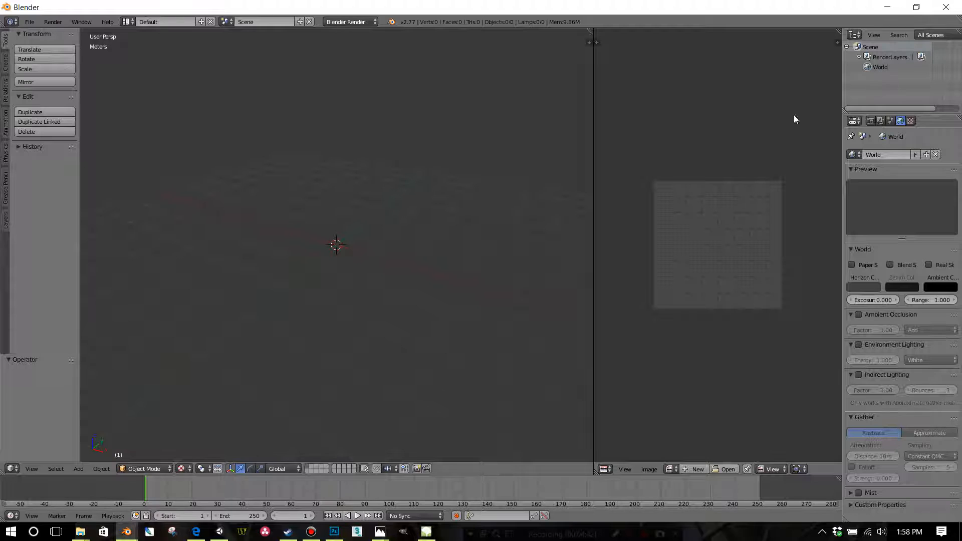
pyautogui.press('x')
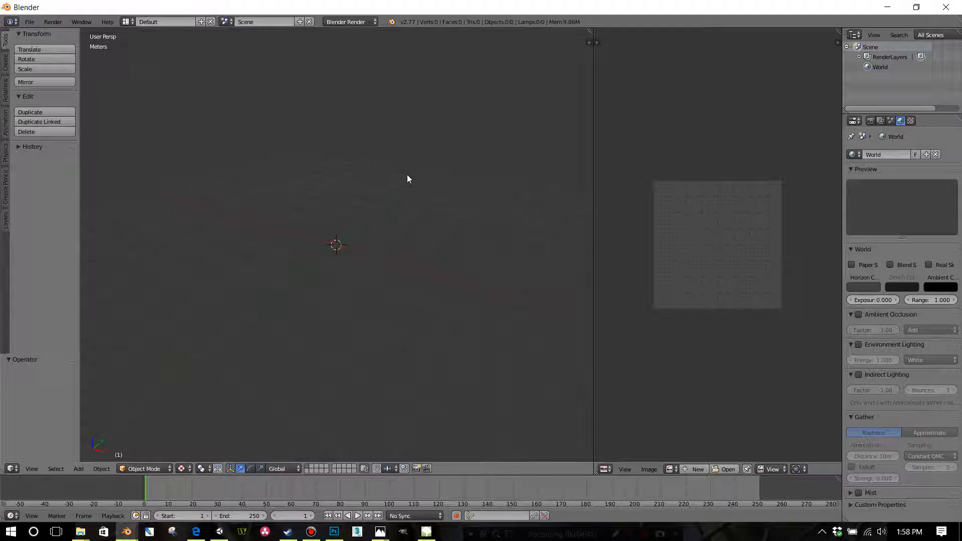
pyautogui.moveTo(594, 243); pyautogui.dragTo(586, 244)
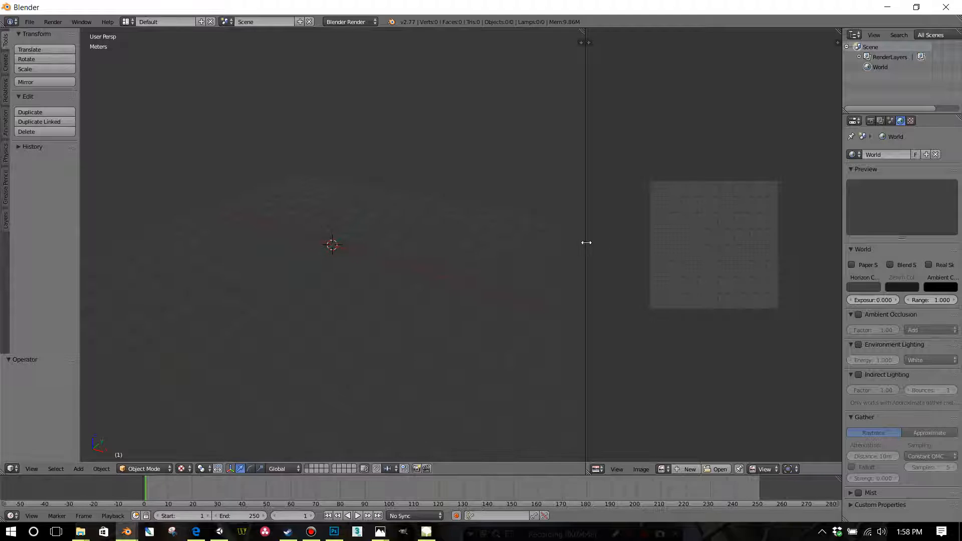
# Save the current layout as the startup file.
pyautogui.click(30, 22)
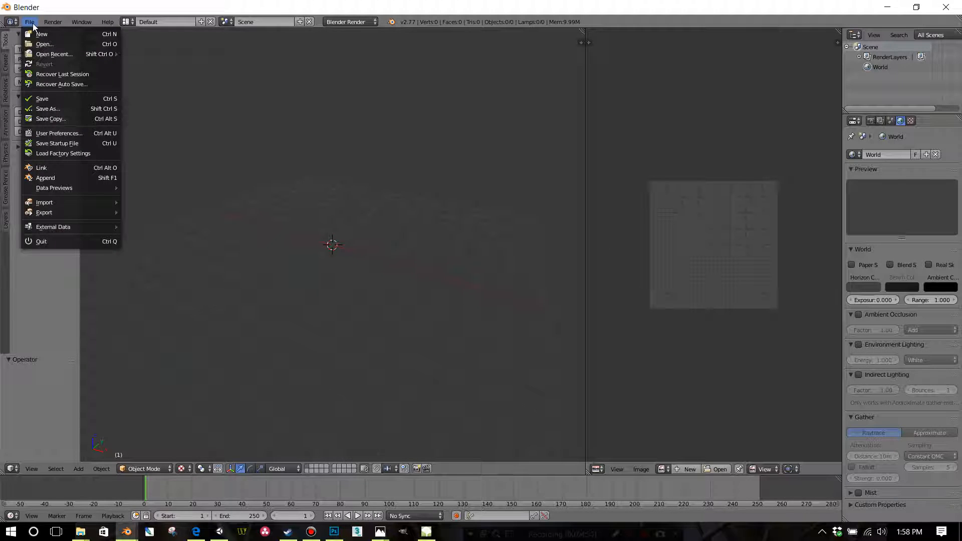
pyautogui.click(56, 144)
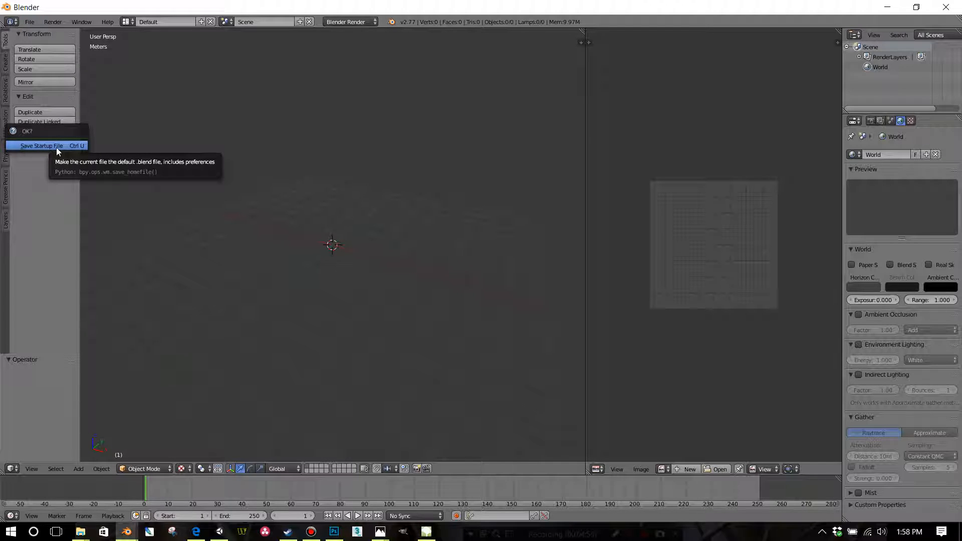
pyautogui.click(47, 147)
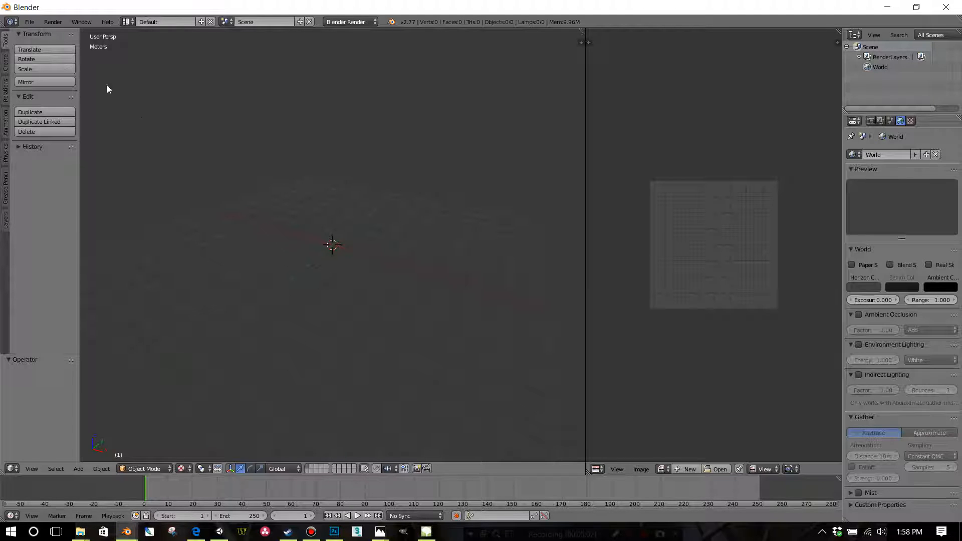
# Import 17test.obj from the Bulkhead Tutorial folder as a Wavefront OBJ.
pyautogui.click(31, 21)
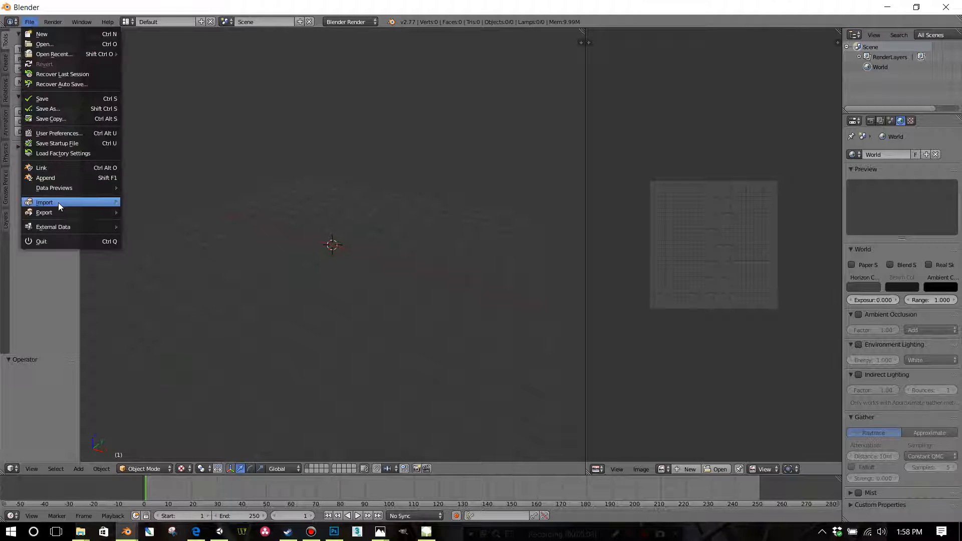
pyautogui.moveTo(58, 202)
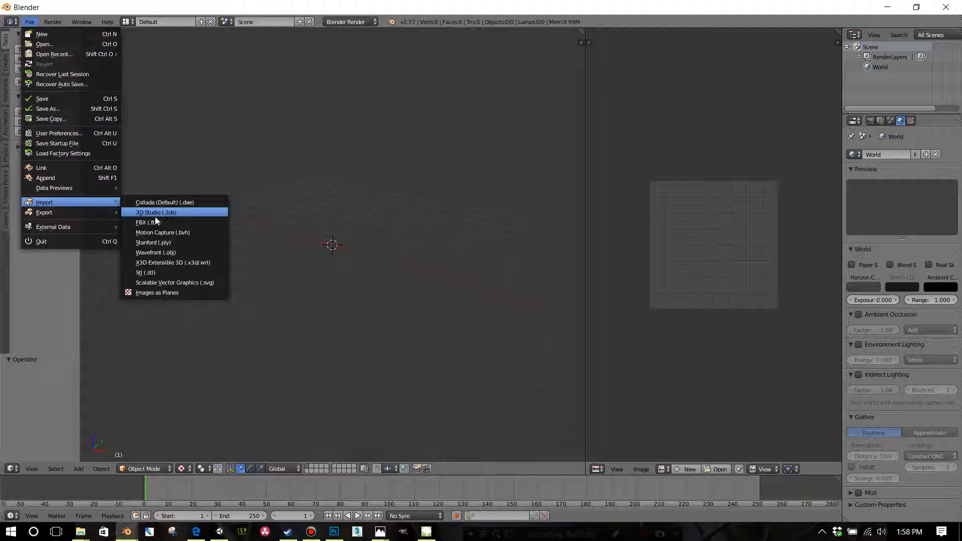
pyautogui.click(153, 254)
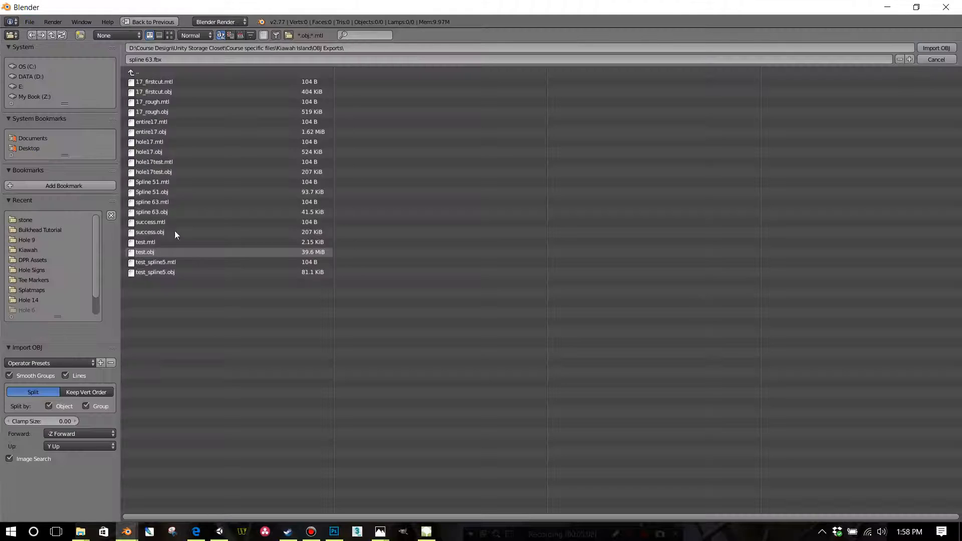
pyautogui.click(53, 230)
pyautogui.click(152, 82)
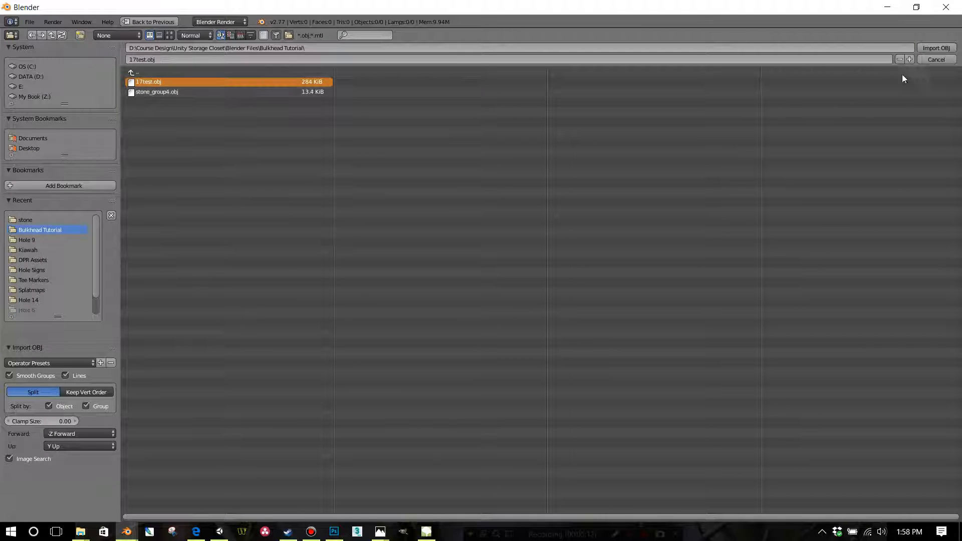
pyautogui.click(936, 48)
# Switch the 3D view's shading to Wireframe so the imported shoreline mesh's triangles can be seen.
pyautogui.scroll(-4, 429, 240)
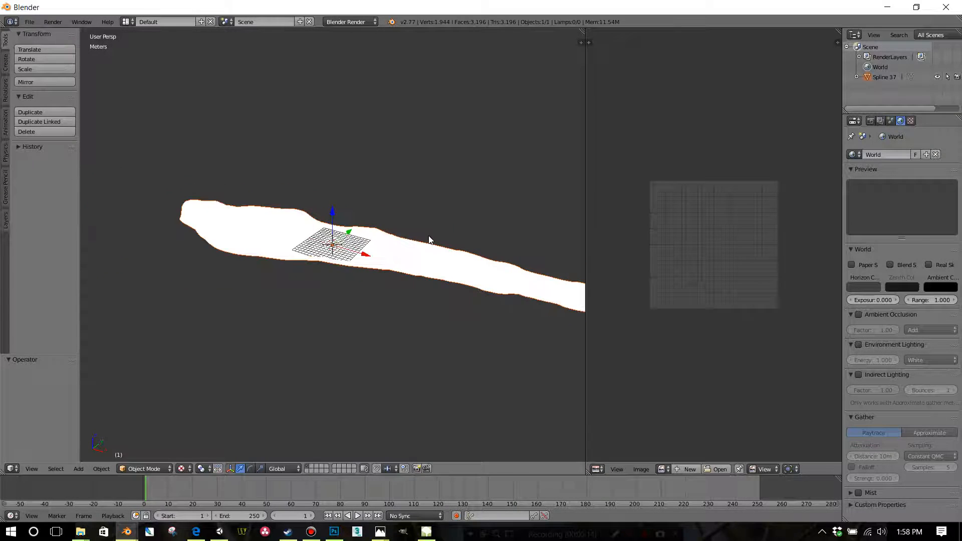
pyautogui.moveTo(430, 239); pyautogui.dragTo(295, 232, button='middle')
pyautogui.scroll(-2, 295, 233)
pyautogui.scroll(-1, 321, 258)
pyautogui.scroll(3, 321, 268)
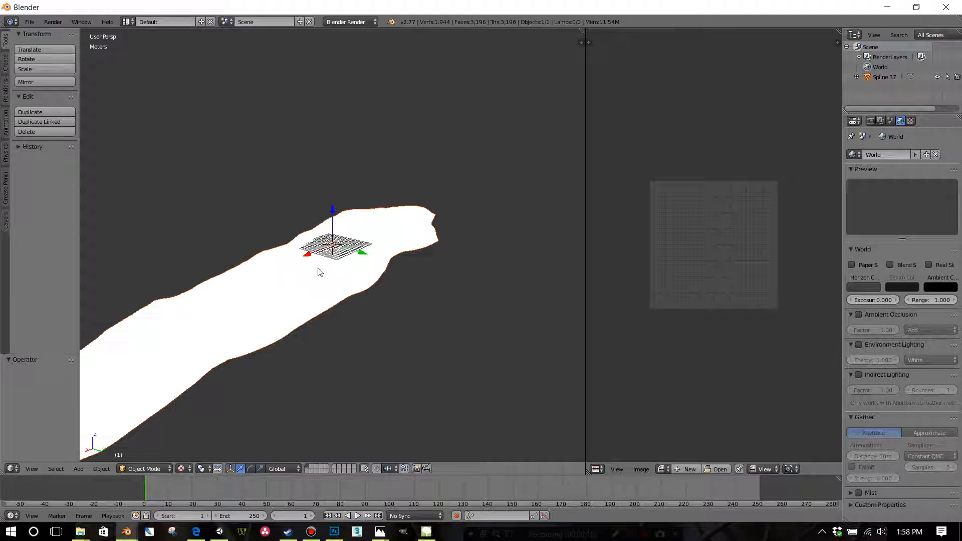
pyautogui.click(182, 470)
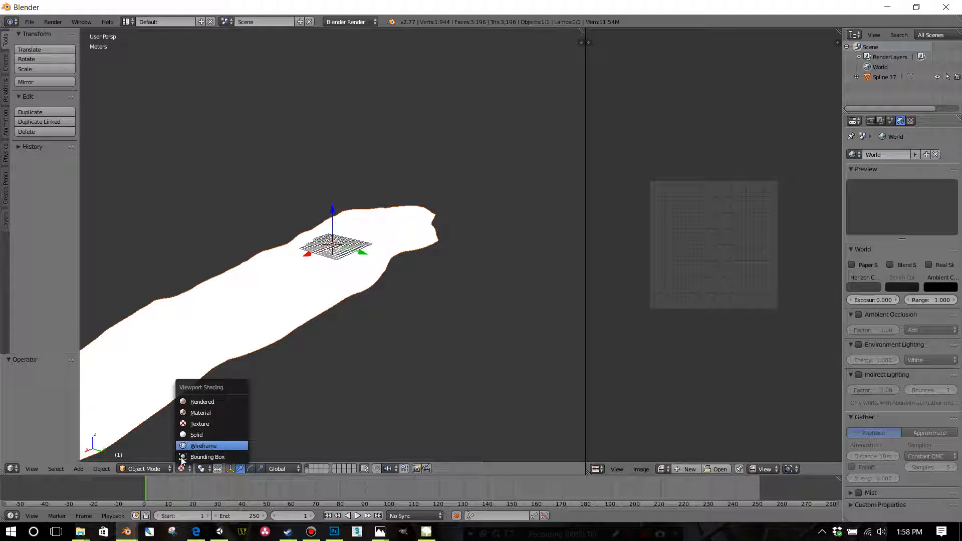
pyautogui.click(196, 446)
# Select the imported Spline 37 mesh and enter Edit Mode on it.
pyautogui.scroll(3, 303, 344)
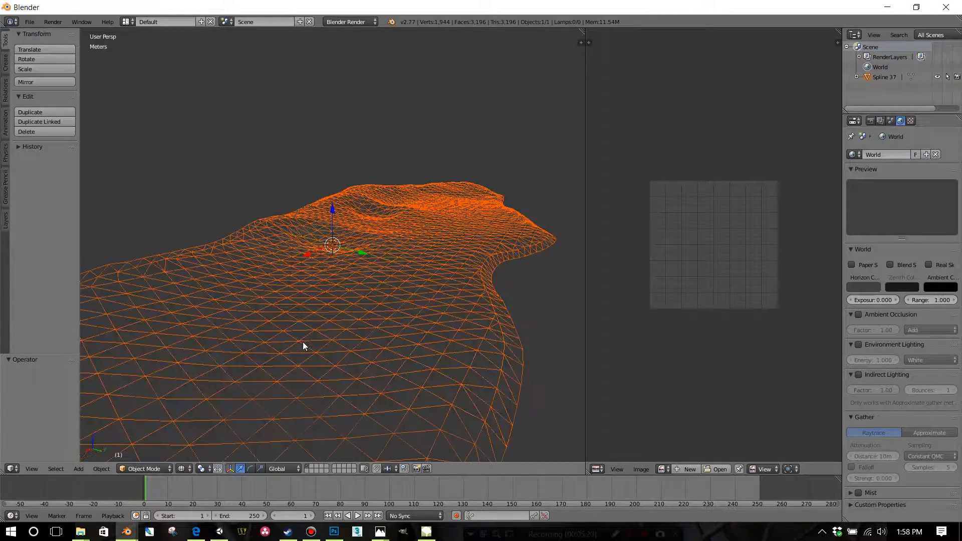
pyautogui.moveTo(363, 319); pyautogui.dragTo(337, 326, button='middle')
pyautogui.scroll(2, 337, 327)
pyautogui.scroll(-5, 335, 323)
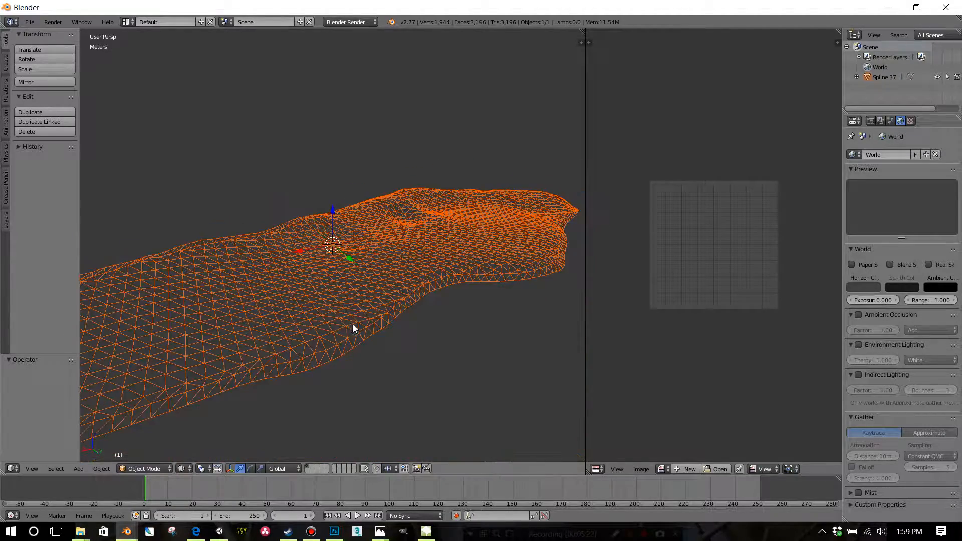
pyautogui.scroll(-2, 381, 307)
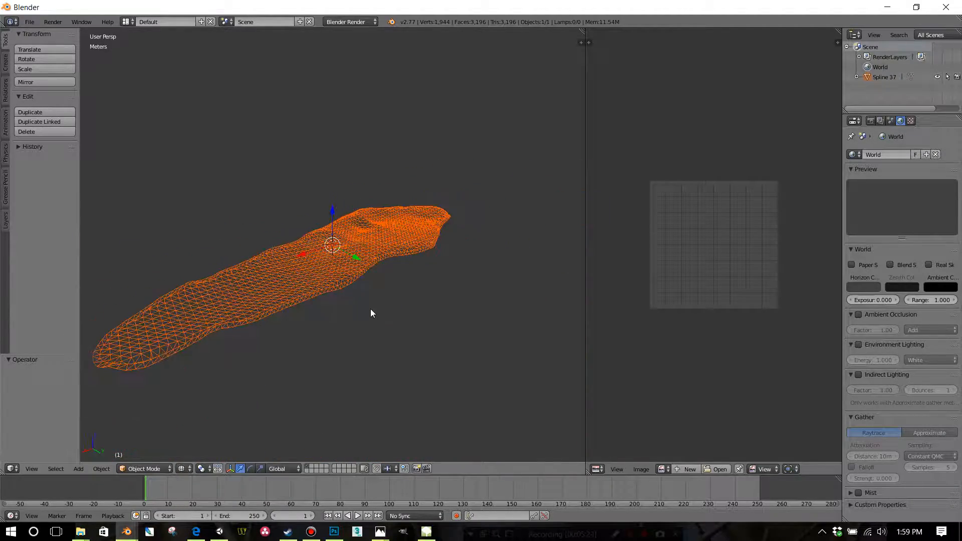
pyautogui.rightClick(323, 282)
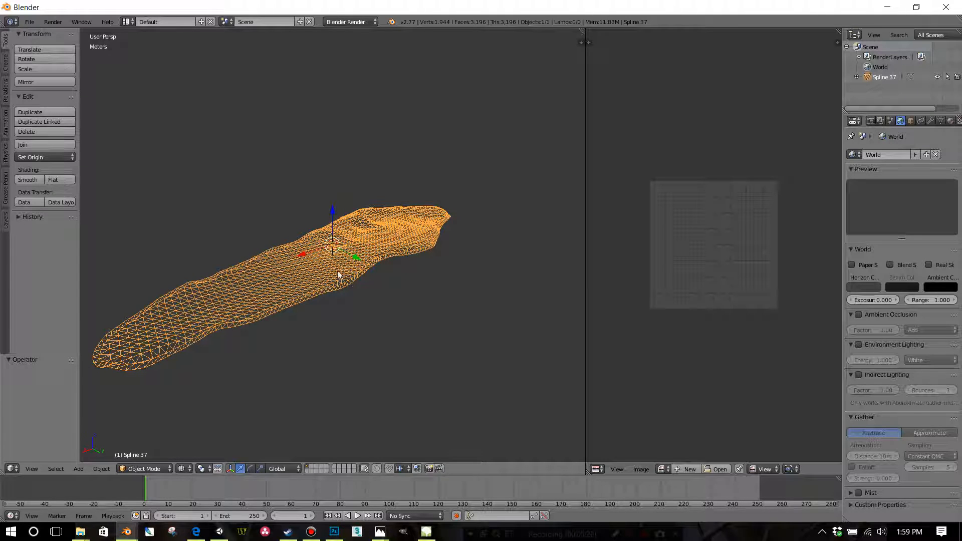
pyautogui.moveTo(324, 323); pyautogui.dragTo(381, 296, button='middle')
pyautogui.scroll(5, 381, 299)
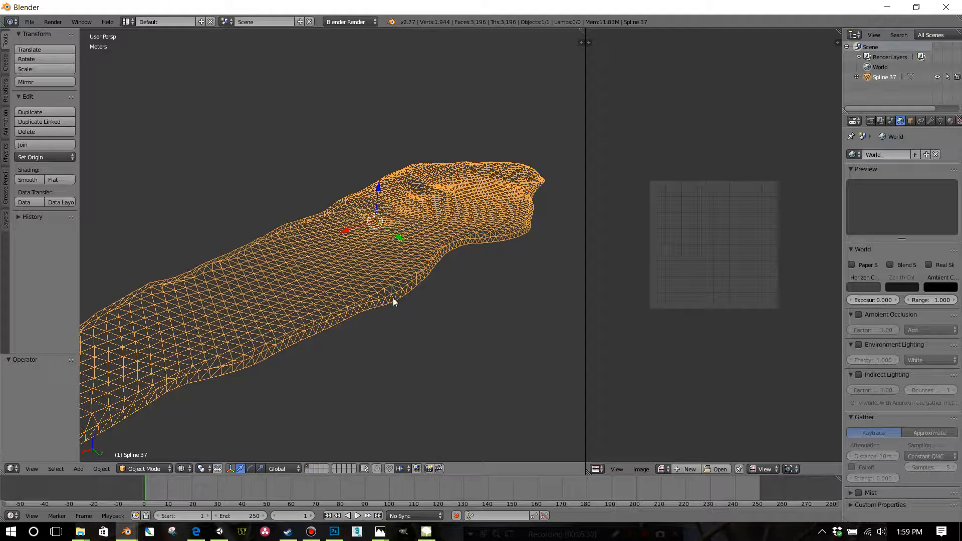
pyautogui.scroll(1, 377, 307)
pyautogui.scroll(-3, 385, 309)
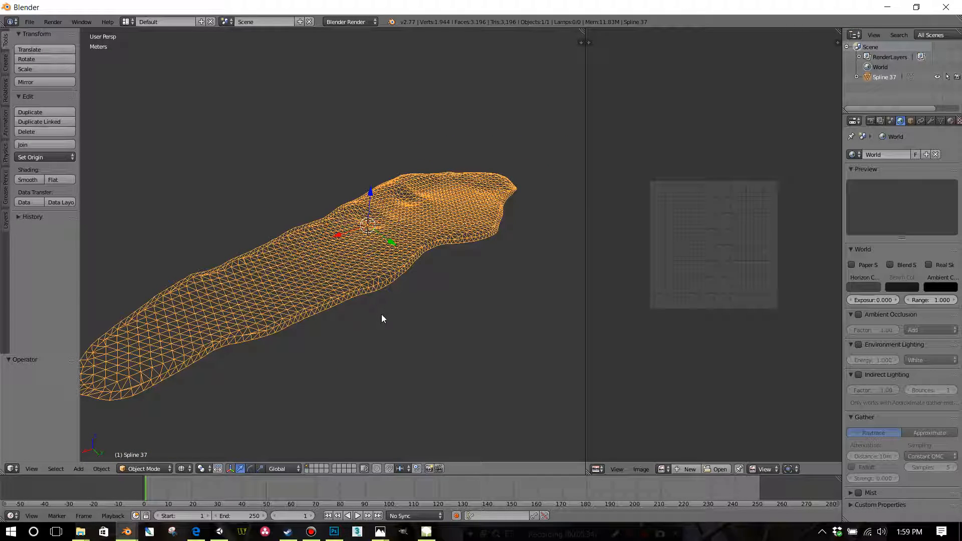
pyautogui.press('Tab')
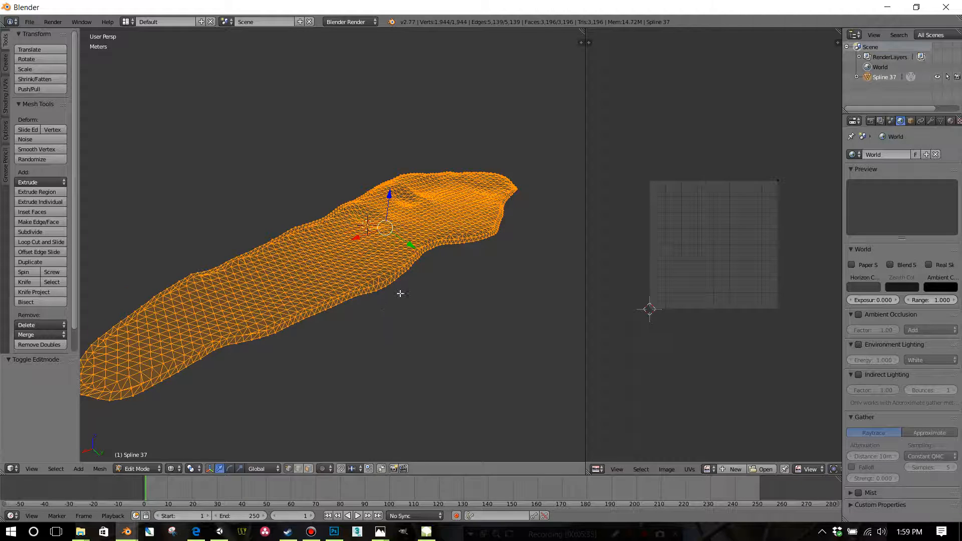
# Deselect all geometry, set edge select mode, and select the mesh's outermost boundary edge loop.
pyautogui.moveTo(399, 293); pyautogui.dragTo(401, 271, button='middle')
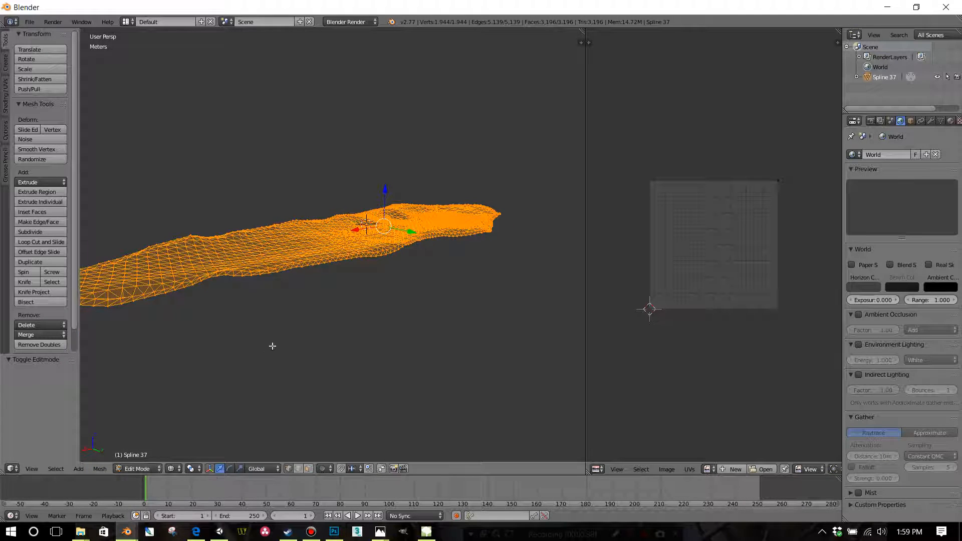
pyautogui.scroll(3, 286, 331)
pyautogui.press('a')
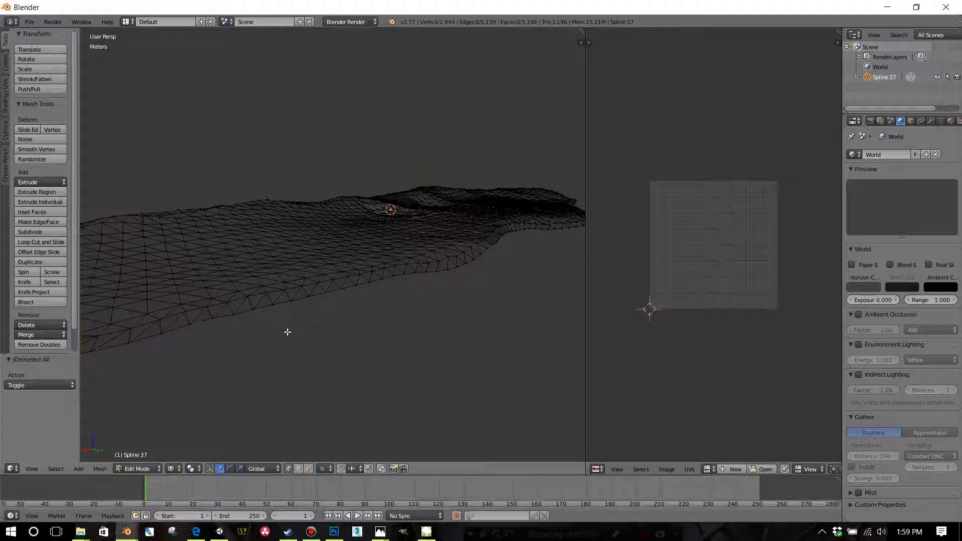
pyautogui.moveTo(346, 333); pyautogui.dragTo(353, 343, button='middle')
pyautogui.moveTo(426, 334); pyautogui.dragTo(363, 322, button='middle')
pyautogui.scroll(2, 364, 323)
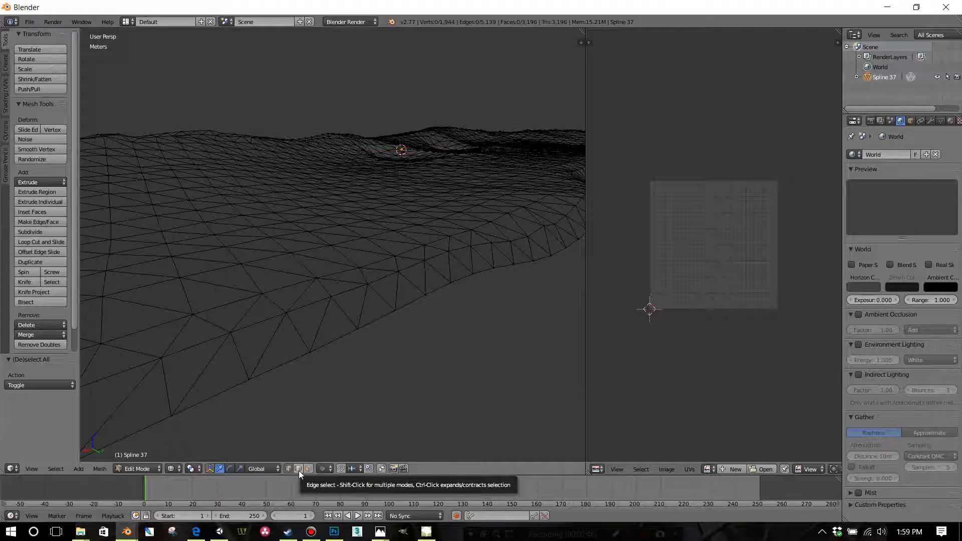
pyautogui.keyDown('alt'); pyautogui.rightClick(341, 339); pyautogui.keyUp('alt')
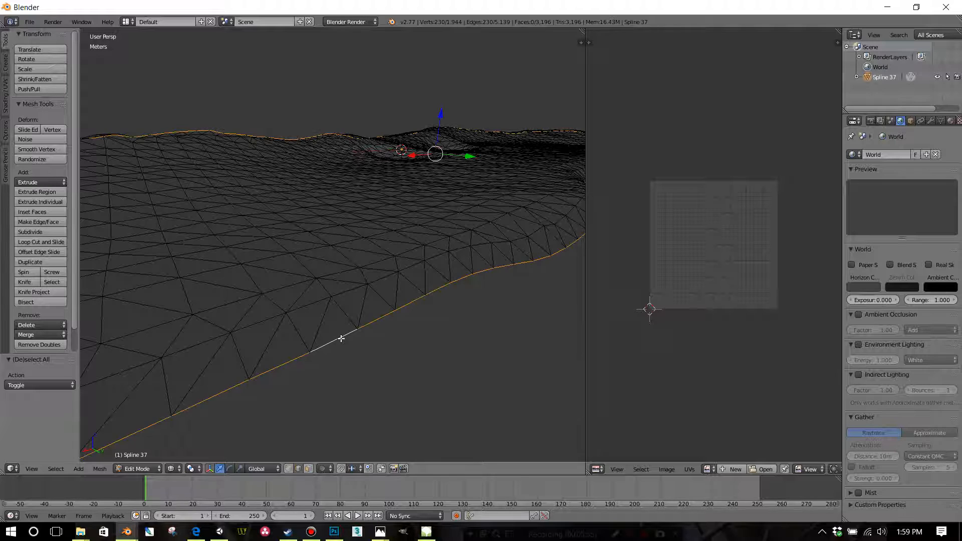
# Try selecting the edges one row inside the outer boundary as a loop, and clear the selection.
pyautogui.scroll(-4, 340, 339)
pyautogui.moveTo(324, 337); pyautogui.dragTo(293, 341, button='middle')
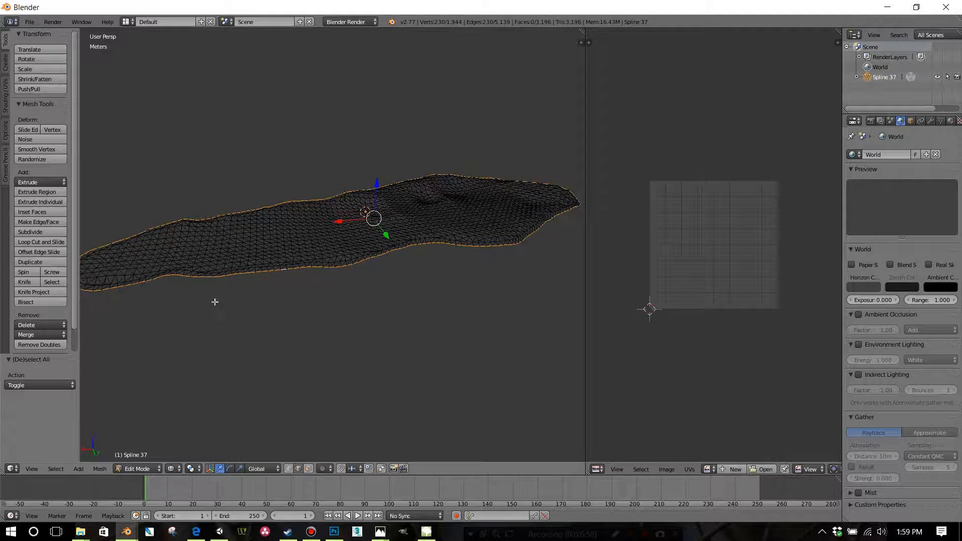
pyautogui.scroll(4, 383, 276)
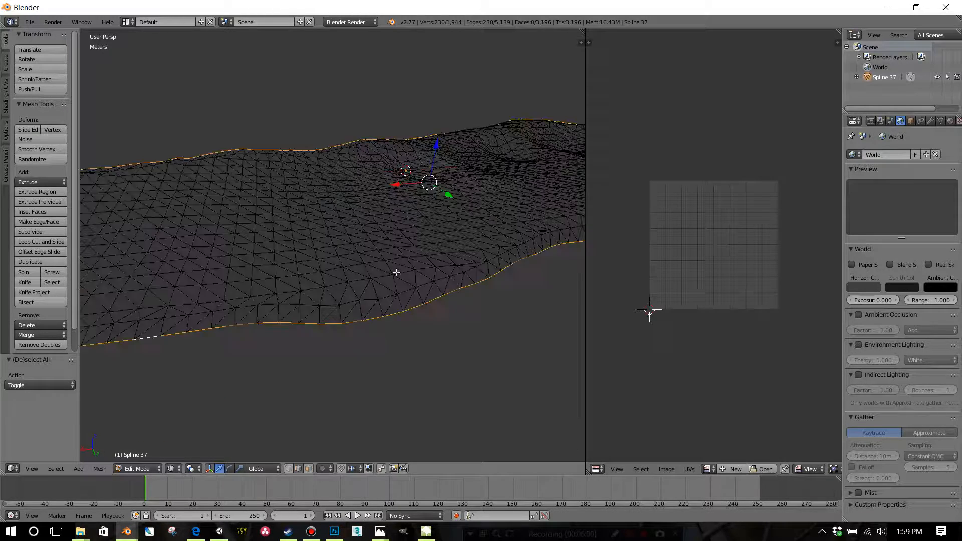
pyautogui.scroll(-4, 421, 329)
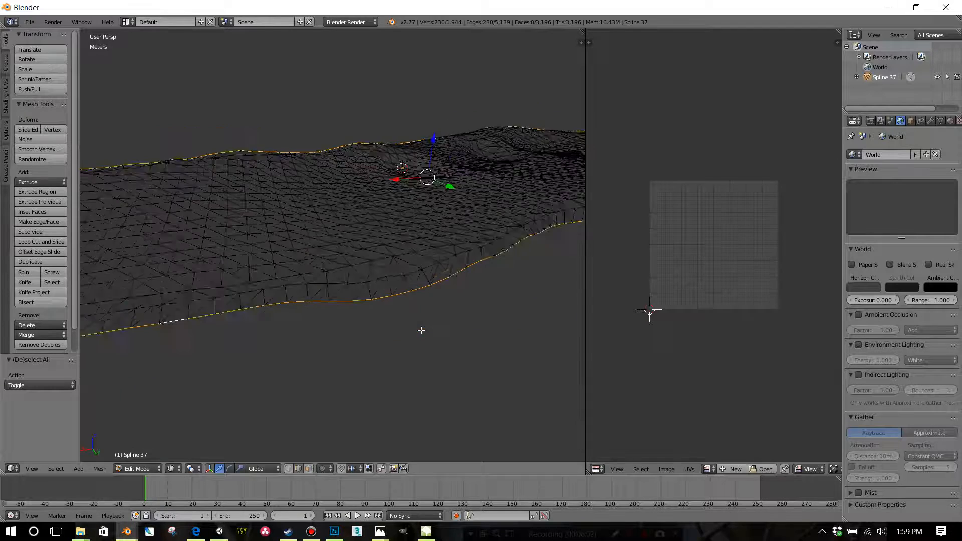
pyautogui.moveTo(421, 328); pyautogui.dragTo(425, 334, button='middle')
pyautogui.scroll(2, 427, 333)
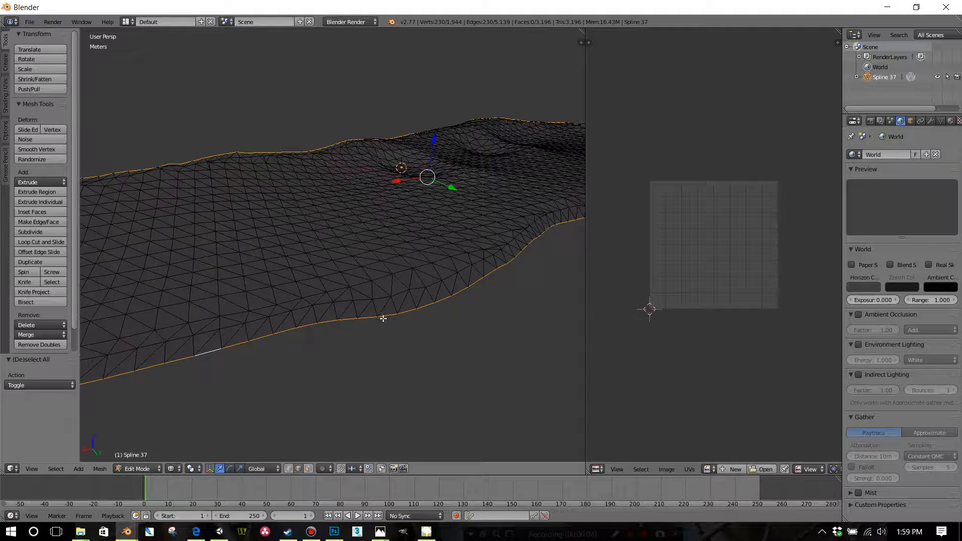
pyautogui.press('a')
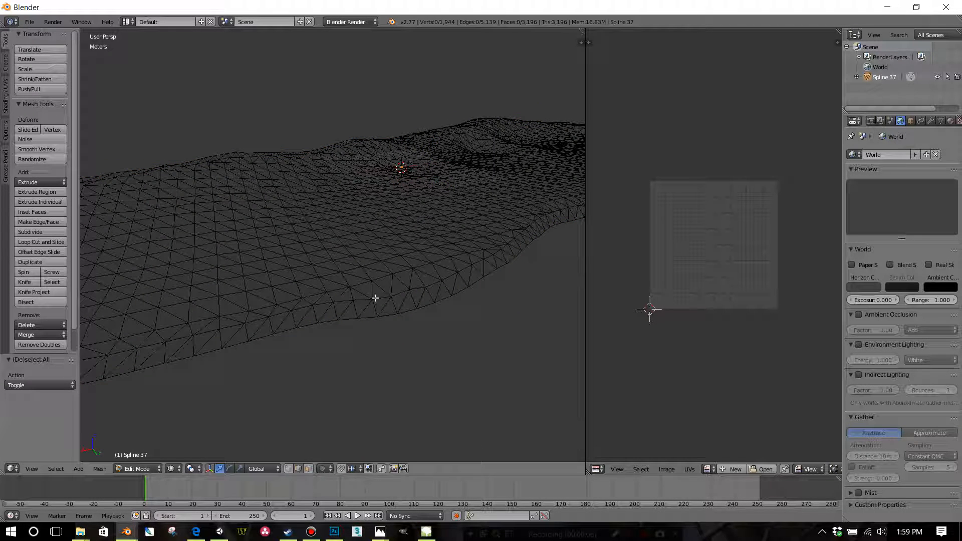
pyautogui.keyDown('alt'); pyautogui.rightClick(375, 297); pyautogui.keyUp('alt')
pyautogui.scroll(-3, 382, 298)
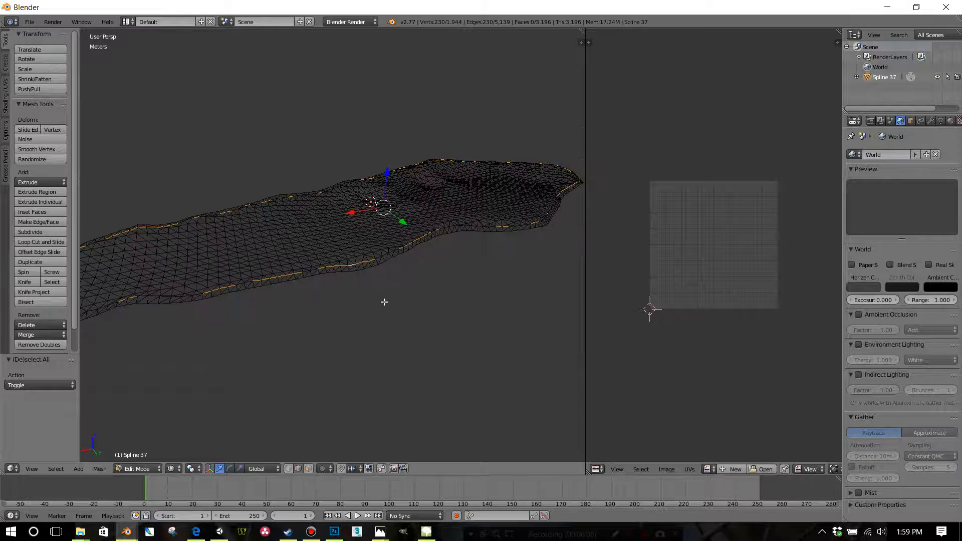
pyautogui.moveTo(385, 302); pyautogui.dragTo(419, 292, button='middle')
pyautogui.press('a')
# Select the outermost boundary edge loop of the shoreline mesh and separate the selection into its own object.
pyautogui.scroll(4, 364, 298)
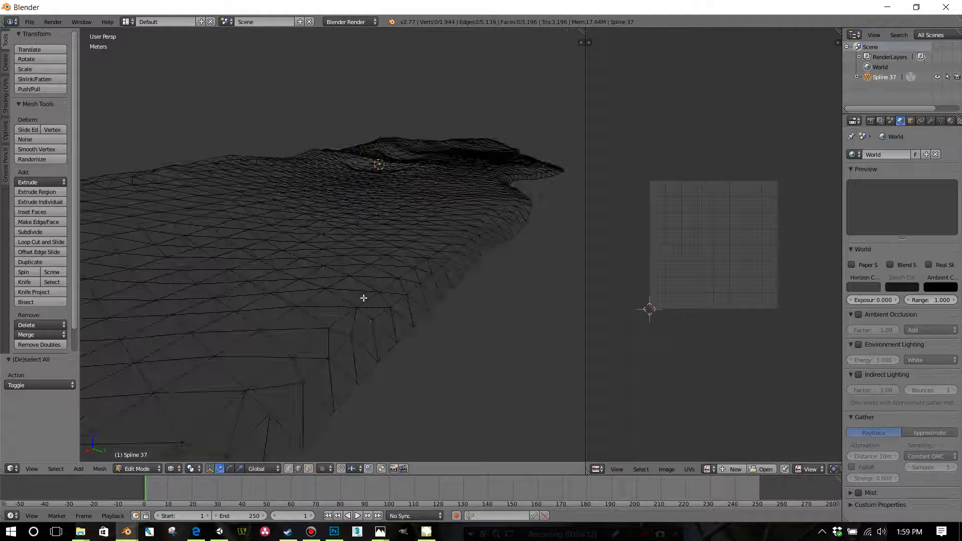
pyautogui.rightClick(360, 305)
pyautogui.rightClick(387, 290)
pyautogui.keyDown('alt'); pyautogui.rightClick(404, 319); pyautogui.keyUp('alt')
pyautogui.press('a')
pyautogui.keyDown('alt'); pyautogui.rightClick(401, 334); pyautogui.keyUp('alt')
pyautogui.moveTo(401, 333); pyautogui.dragTo(430, 337, button='middle')
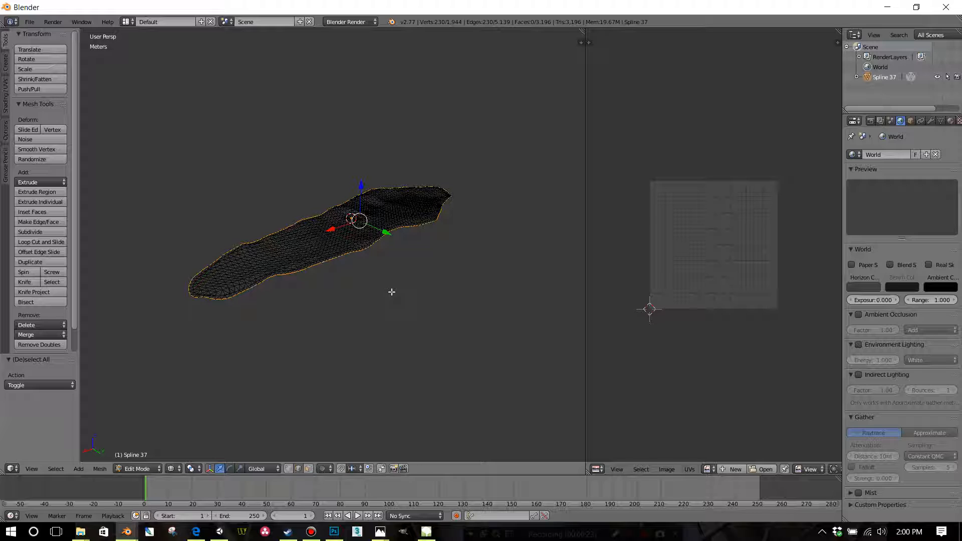
pyautogui.press('p')
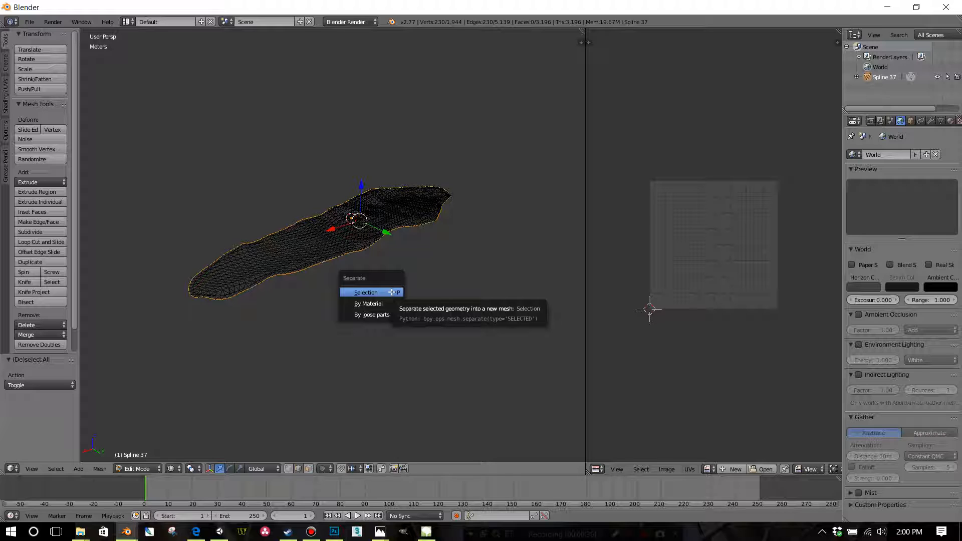
pyautogui.click(392, 292)
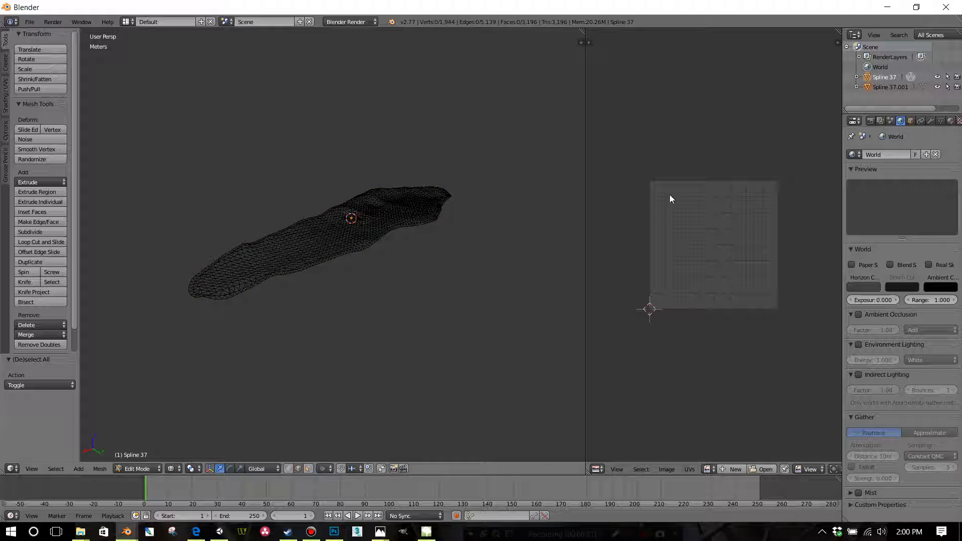
# Leave Edit Mode, delete the original Spline 37 mesh, and select the separated edge outline.
pyautogui.click(884, 86)
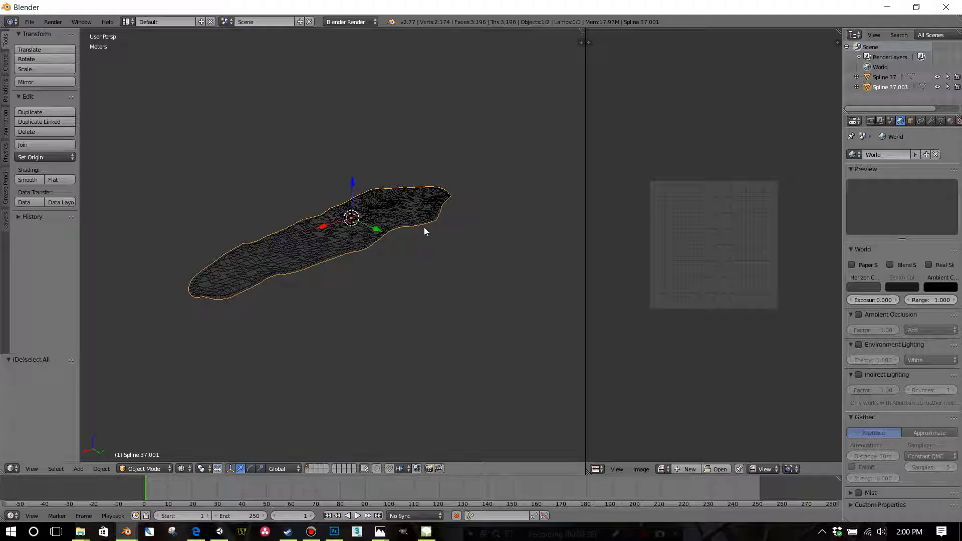
pyautogui.click(877, 78)
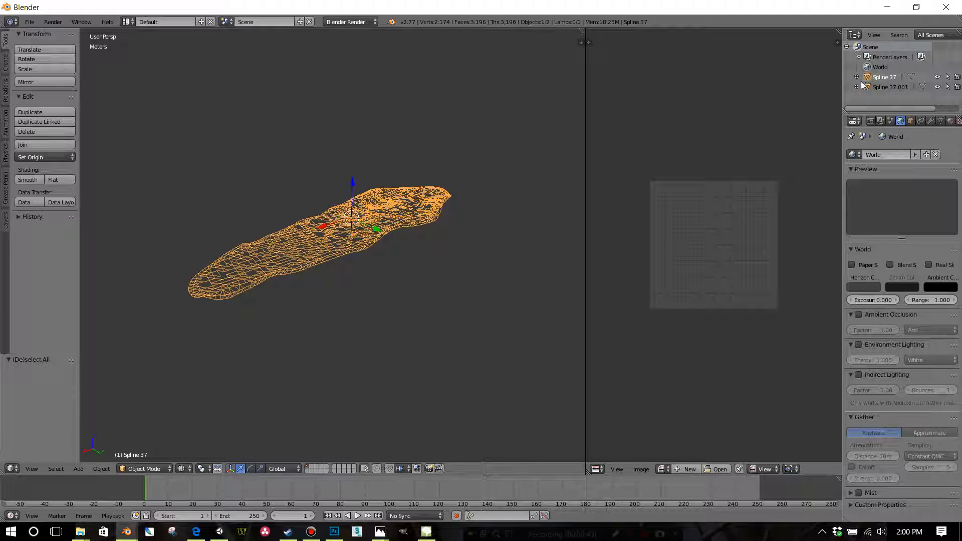
pyautogui.press('x')
pyautogui.click(478, 229)
pyautogui.scroll(4, 435, 259)
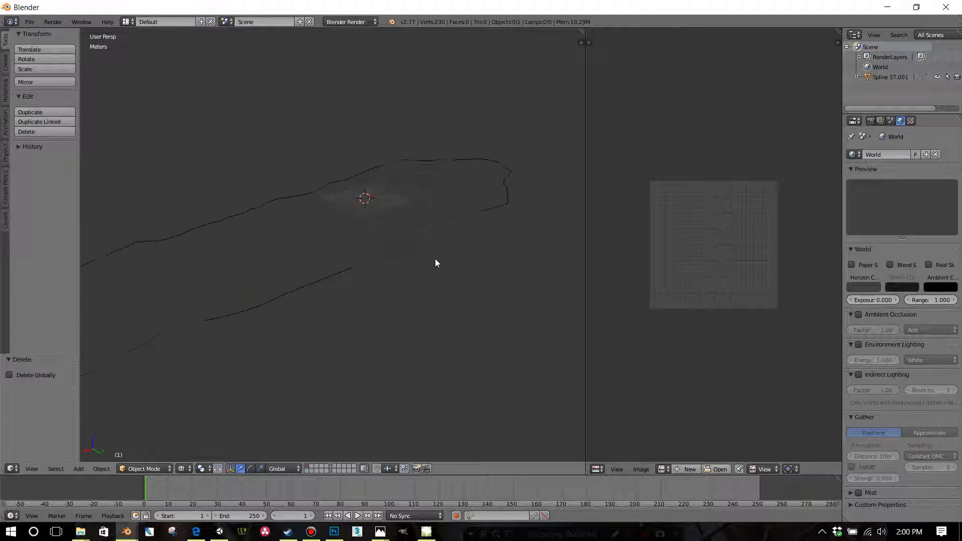
pyautogui.rightClick(430, 251)
pyautogui.moveTo(429, 251); pyautogui.dragTo(365, 288, button='middle')
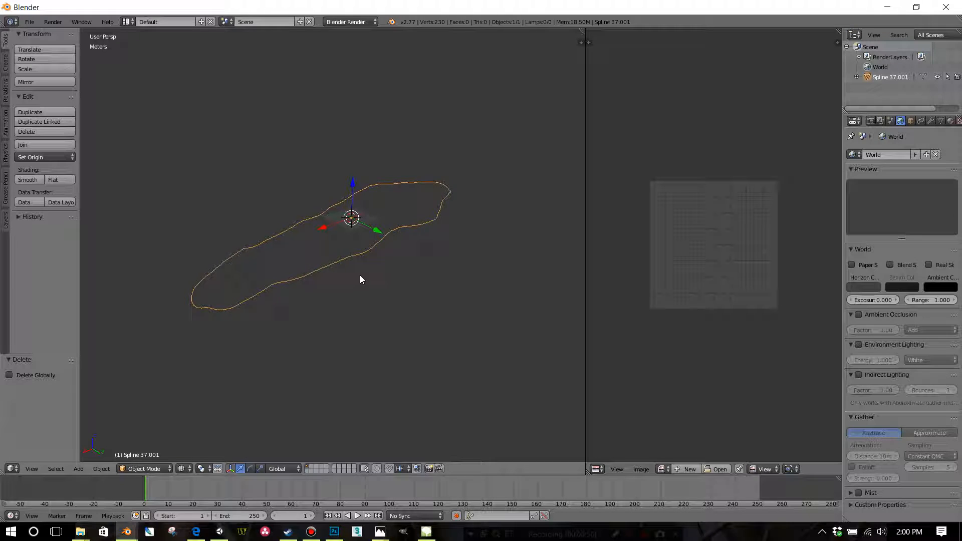
# Deselect the outline and add a cube mesh at the 3D cursor.
pyautogui.press('a')
pyautogui.scroll(3, 360, 275)
pyautogui.keyDown('shift'); pyautogui.moveTo(405, 224); pyautogui.dragTo(426, 241, button='middle'); pyautogui.keyUp('shift')
pyautogui.scroll(2, 328, 319)
pyautogui.scroll(-4, 381, 292)
pyautogui.scroll(5, 377, 300)
pyautogui.moveTo(400, 278); pyautogui.dragTo(392, 375, button='middle')
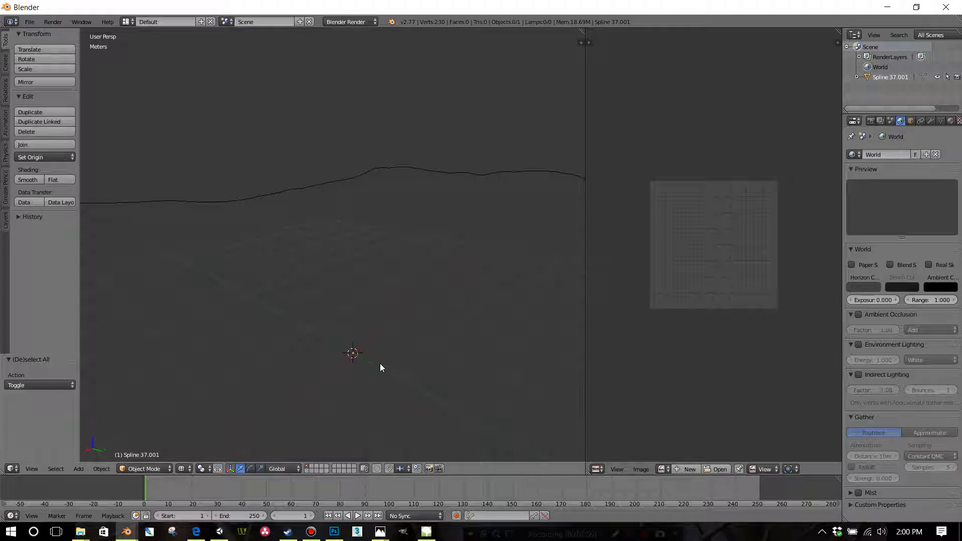
pyautogui.moveTo(437, 345); pyautogui.dragTo(399, 334, button='middle')
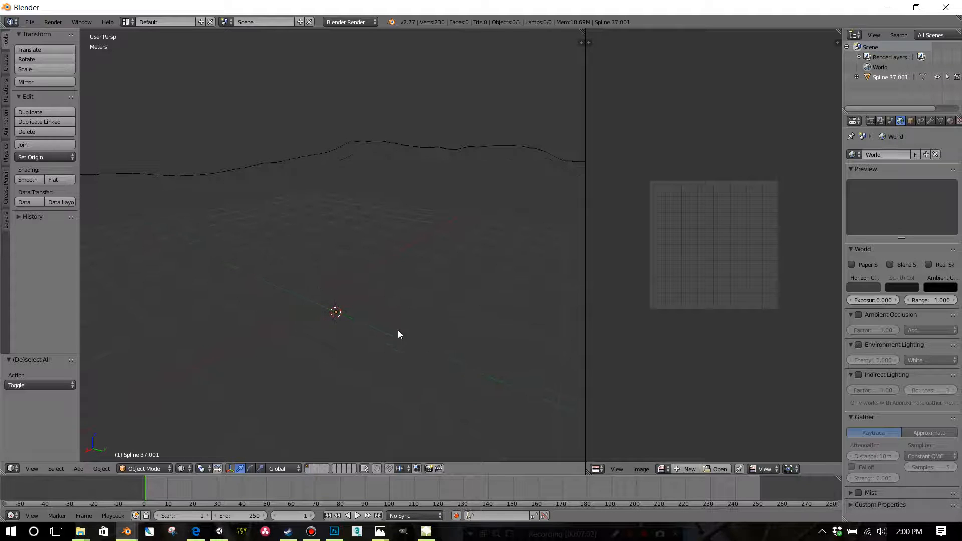
pyautogui.hotkey('shift', 'a')
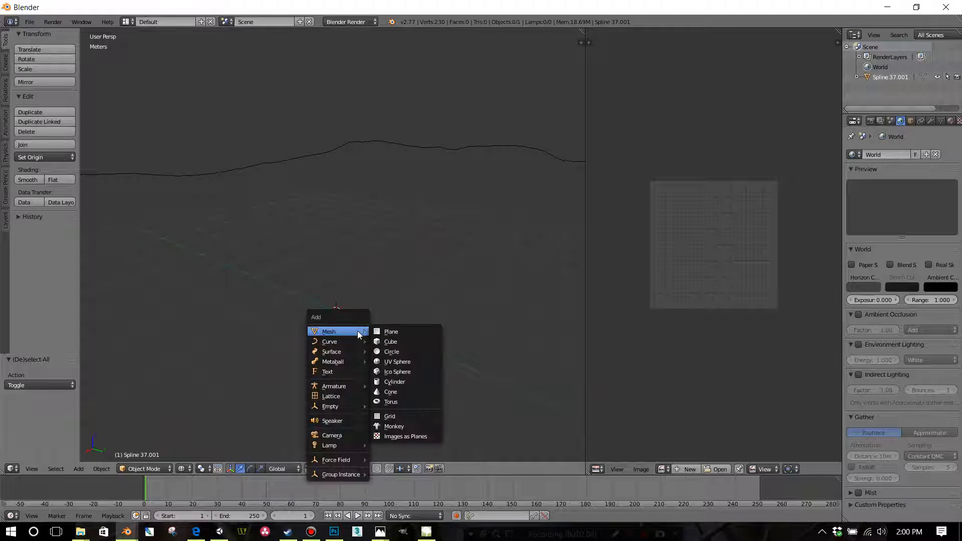
pyautogui.click(383, 341)
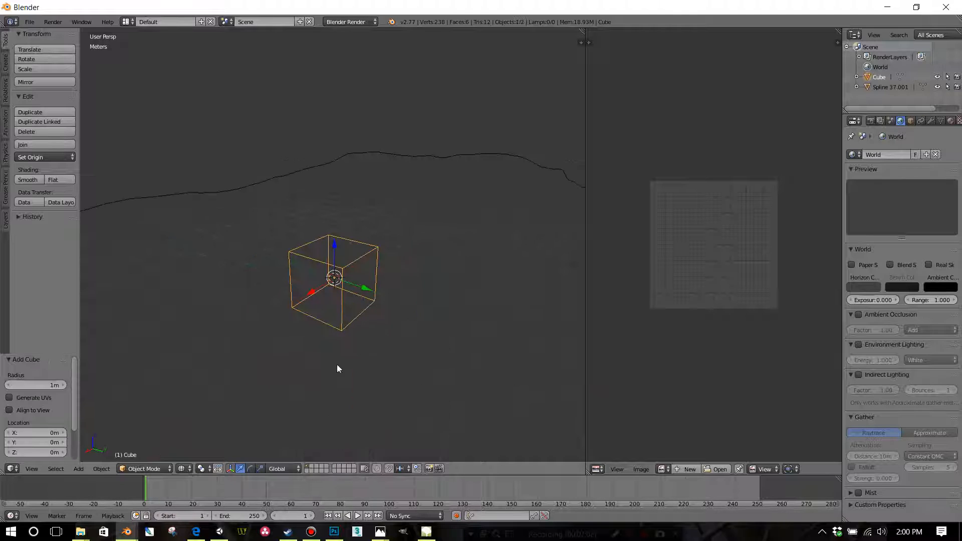
# Switch the 3D view's shading to Solid and bring the cube into closer view.
pyautogui.click(181, 468)
pyautogui.click(200, 435)
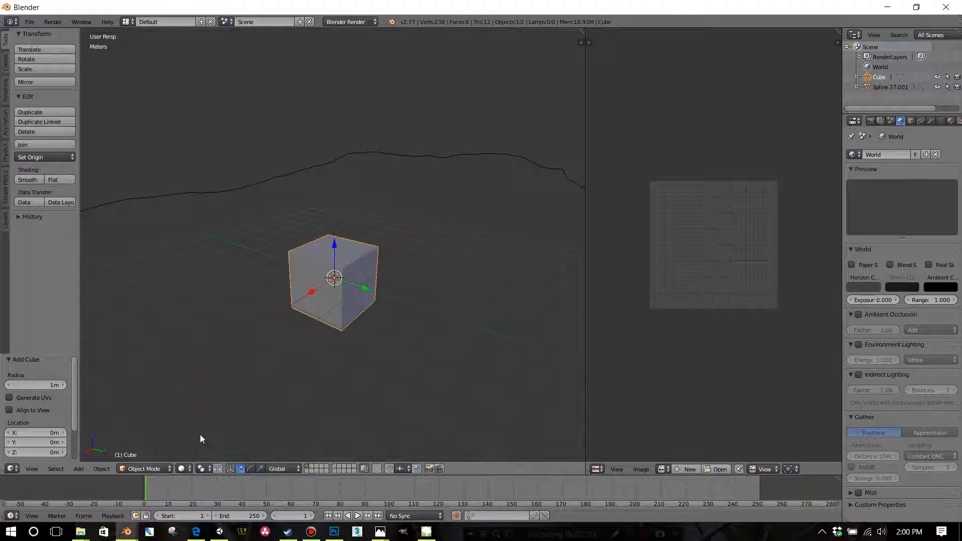
pyautogui.scroll(4, 364, 335)
pyautogui.scroll(-4, 365, 334)
pyautogui.moveTo(365, 331)
pyautogui.mouseDown(button='middle')
pyautogui.moveTo(363, 321)
pyautogui.moveTo(359, 330)
pyautogui.mouseUp(button='middle')
pyautogui.scroll(2, 359, 334)
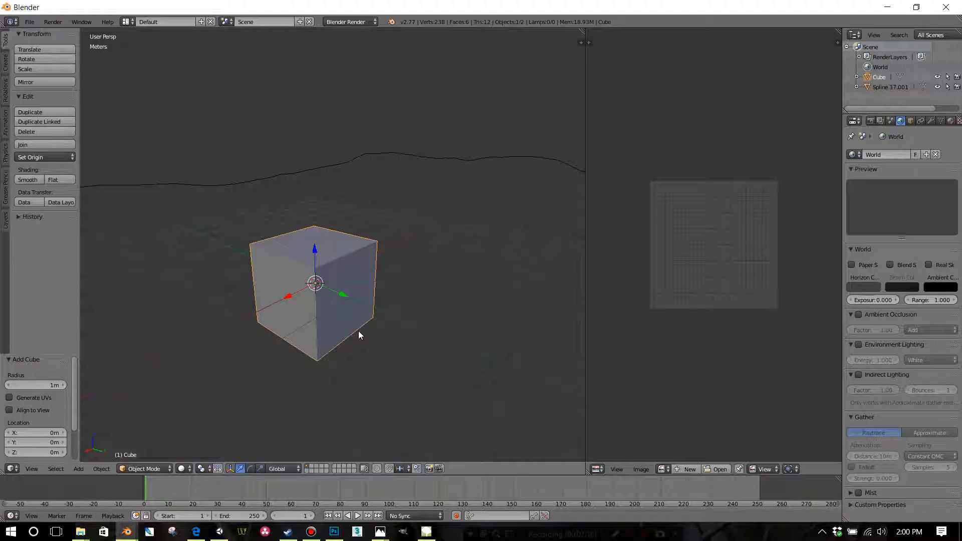
# Enter Edit Mode on the cube and scale it along X by 0.5 twice to make a thin wall block.
pyautogui.press('Tab')
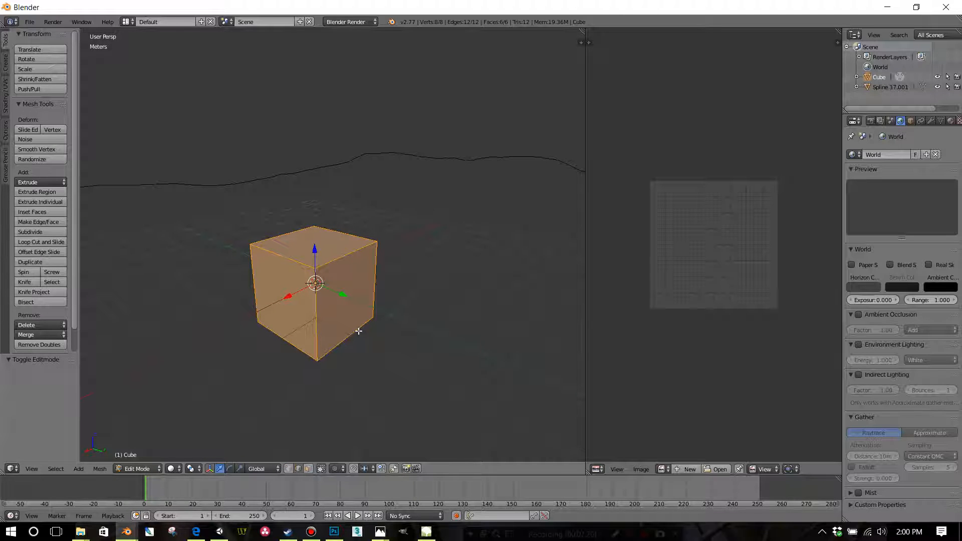
pyautogui.press('s')
pyautogui.press('x')
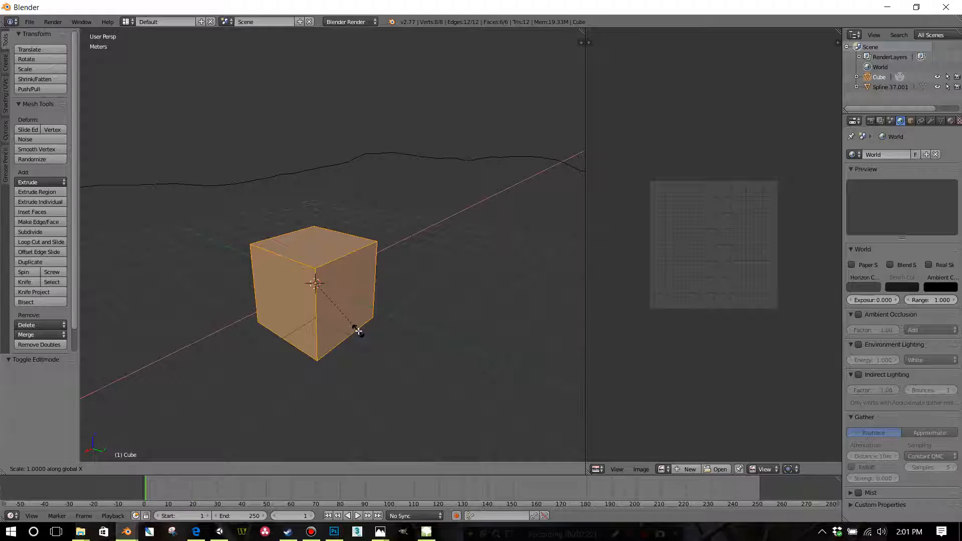
pyautogui.write('0.5')
pyautogui.press('Return')
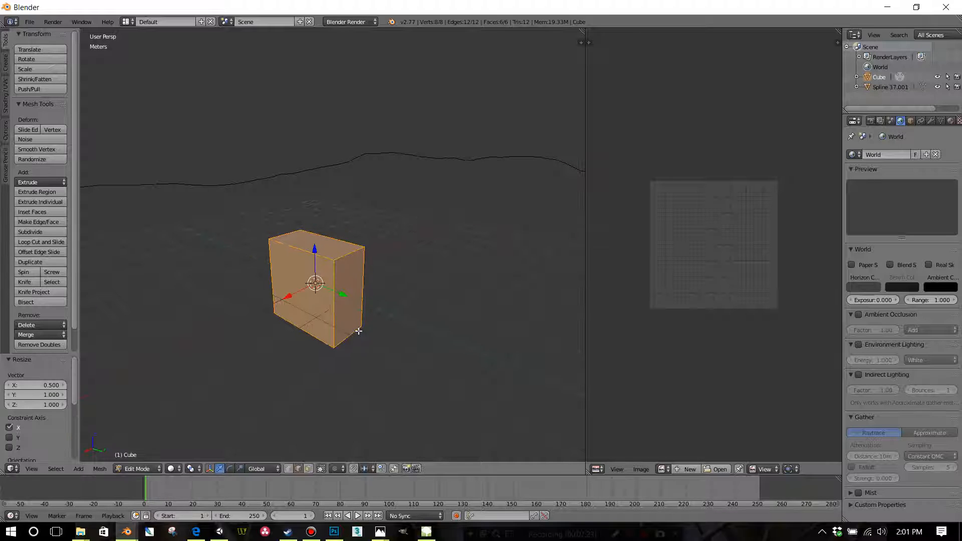
pyautogui.write('sx')
pyautogui.write('0.5')
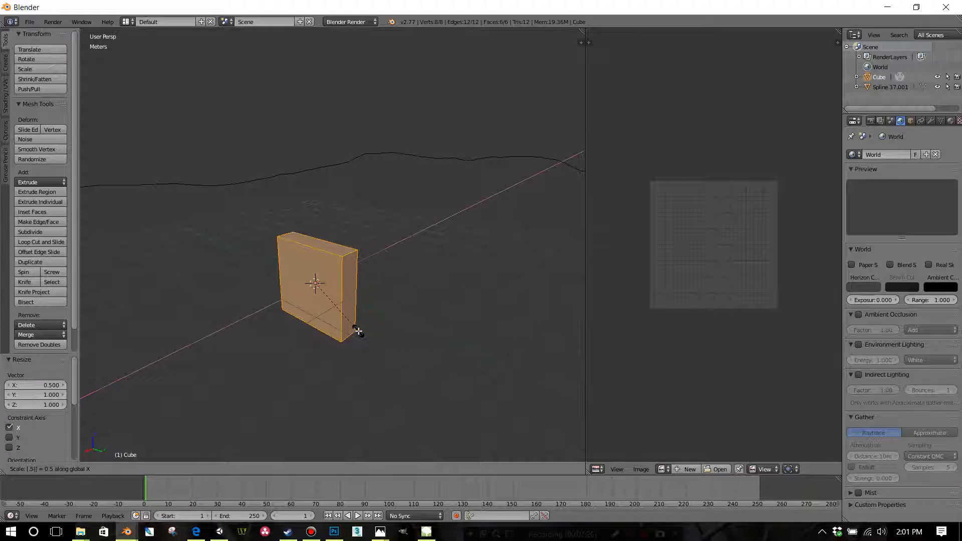
pyautogui.press('Return')
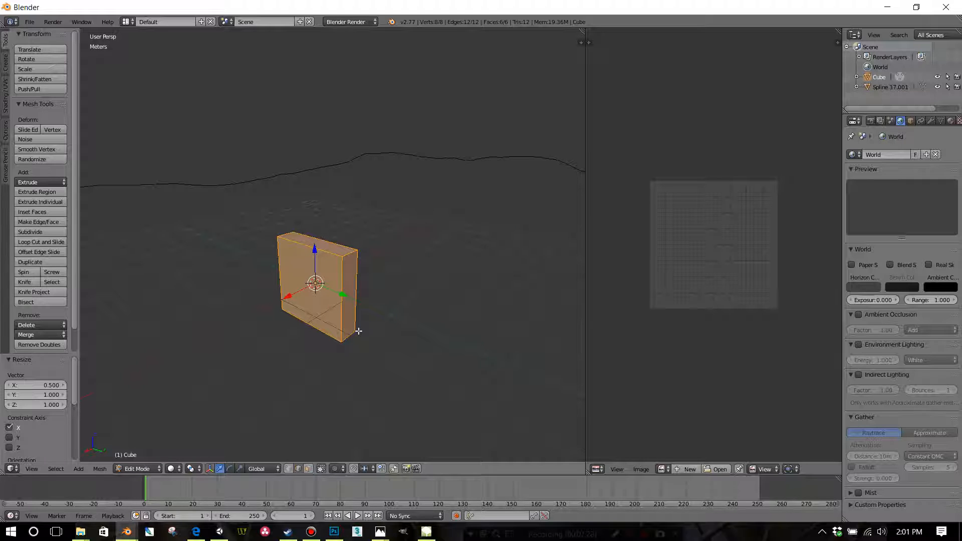
# Move the block's geometry up 1 m along Z so its base sits at the object's origin.
pyautogui.moveTo(356, 316)
pyautogui.mouseDown(button='middle')
pyautogui.moveTo(318, 301)
pyautogui.moveTo(360, 322)
pyautogui.mouseUp(button='middle')
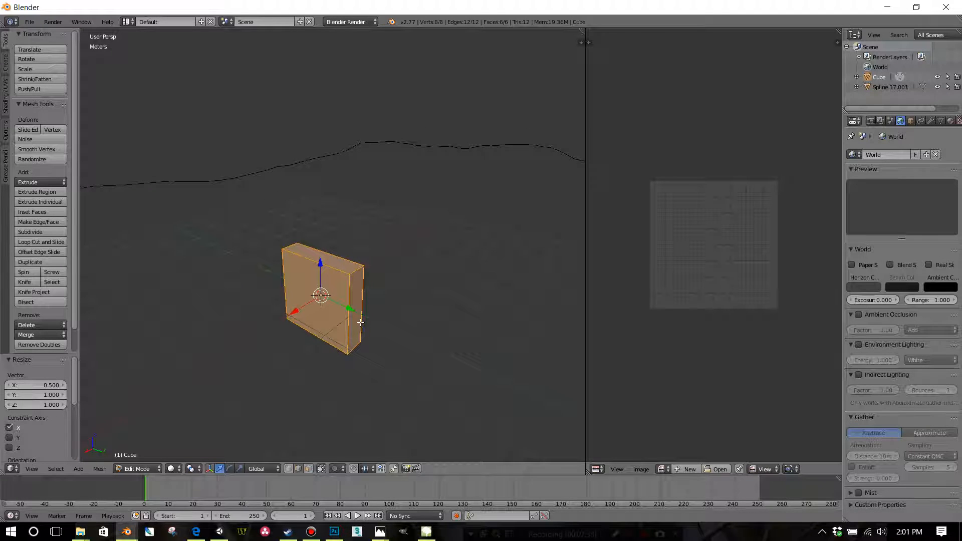
pyautogui.press('g')
pyautogui.press('z')
pyautogui.press('1')
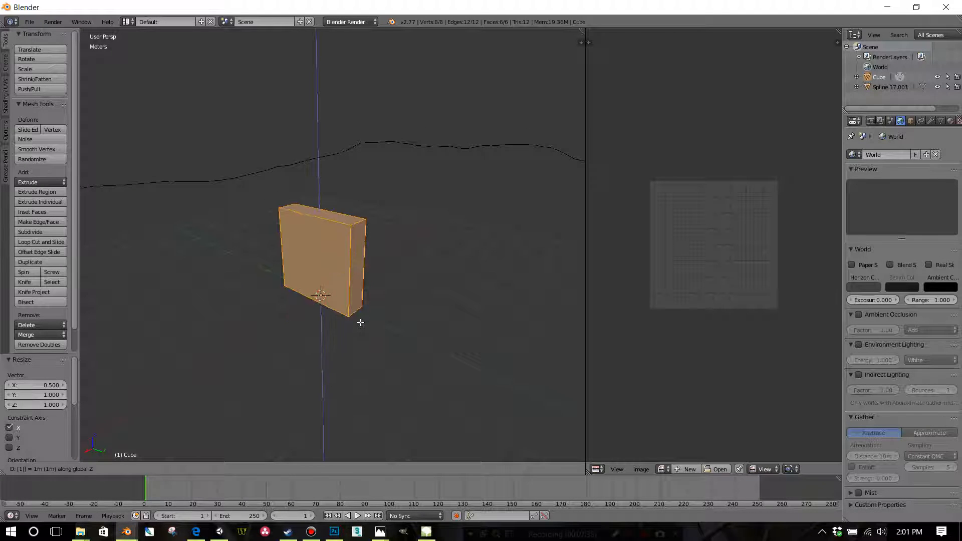
pyautogui.press('Return')
pyautogui.moveTo(358, 319); pyautogui.dragTo(397, 284, button='middle')
pyautogui.scroll(4, 376, 297)
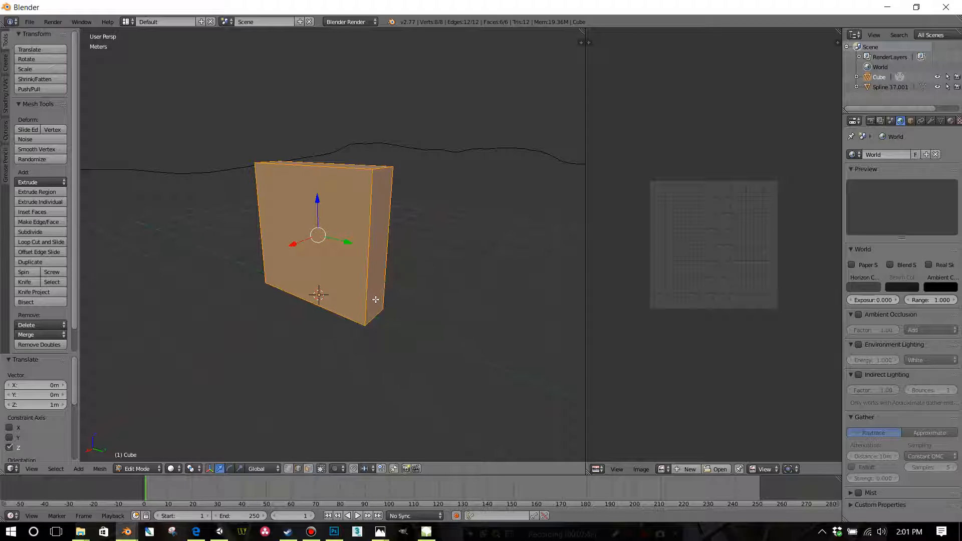
pyautogui.moveTo(376, 299); pyautogui.dragTo(375, 278, button='middle')
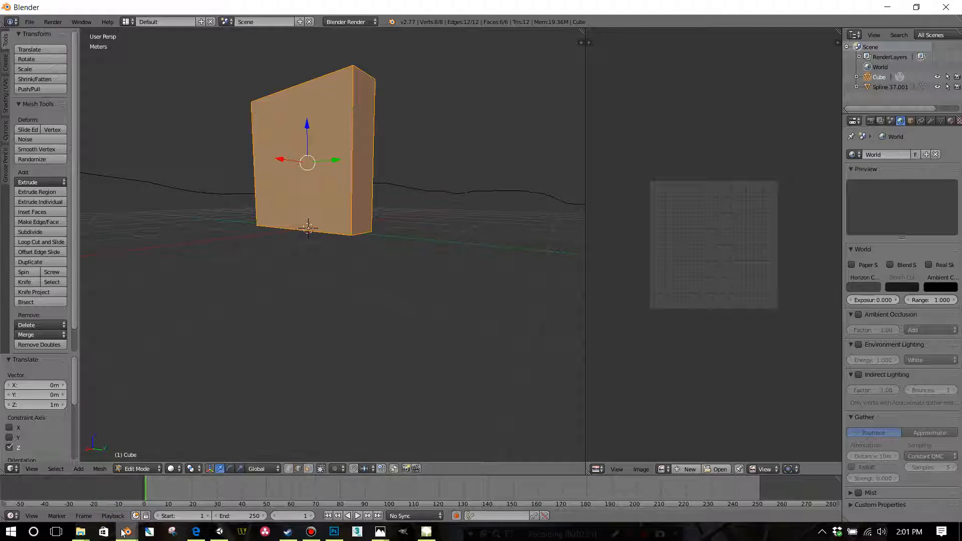
# Examine the finished wooden wall in the open bulkhead.blend file as a reference, and return to the untitled Blender scene.
pyautogui.moveTo(126, 531)
pyautogui.click(57, 503)
pyautogui.moveTo(331, 208); pyautogui.dragTo(269, 212, button='middle')
pyautogui.scroll(-3, 274, 185)
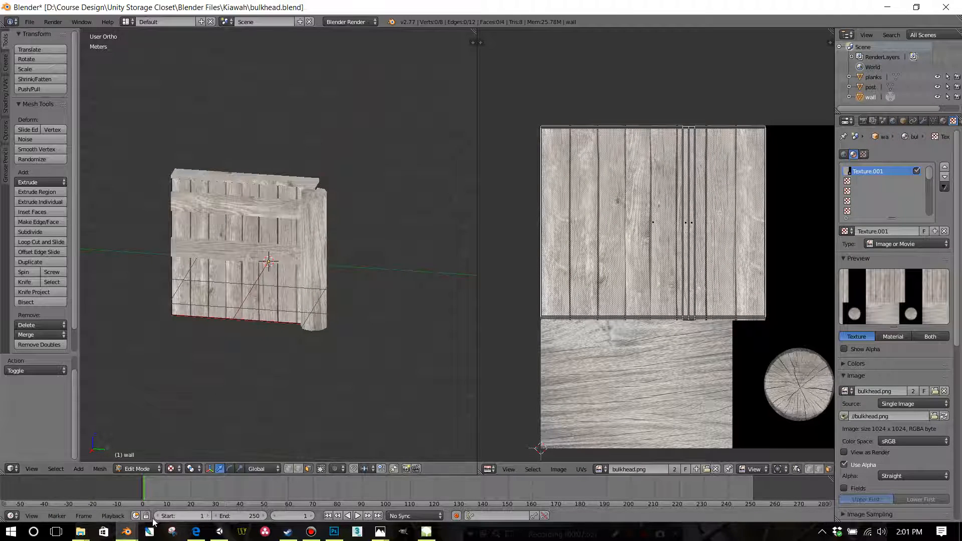
pyautogui.moveTo(127, 532)
pyautogui.click(180, 495)
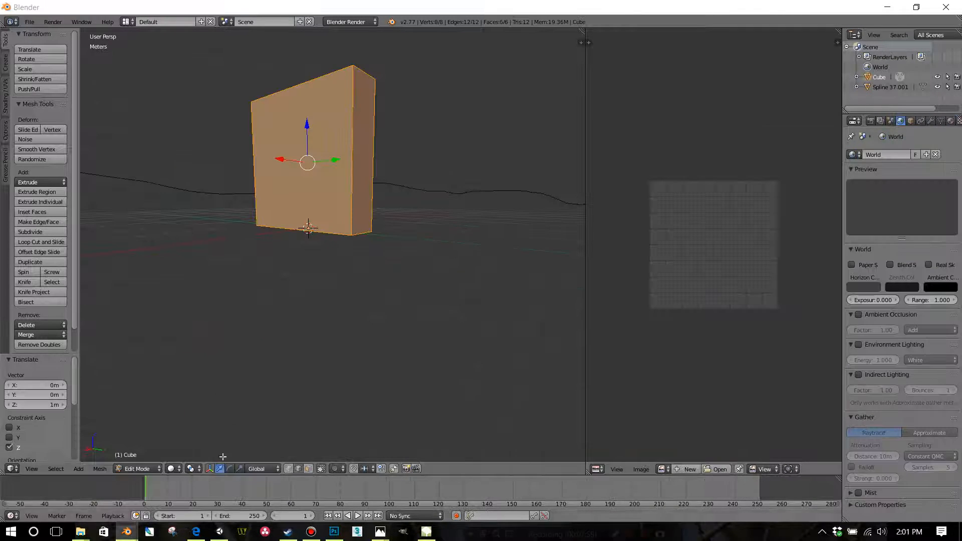
# Show the cube's material settings and widen both the properties area and the UV/image editor.
pyautogui.moveTo(345, 210); pyautogui.dragTo(385, 265, button='middle')
pyautogui.scroll(2, 425, 254)
pyautogui.click(951, 121)
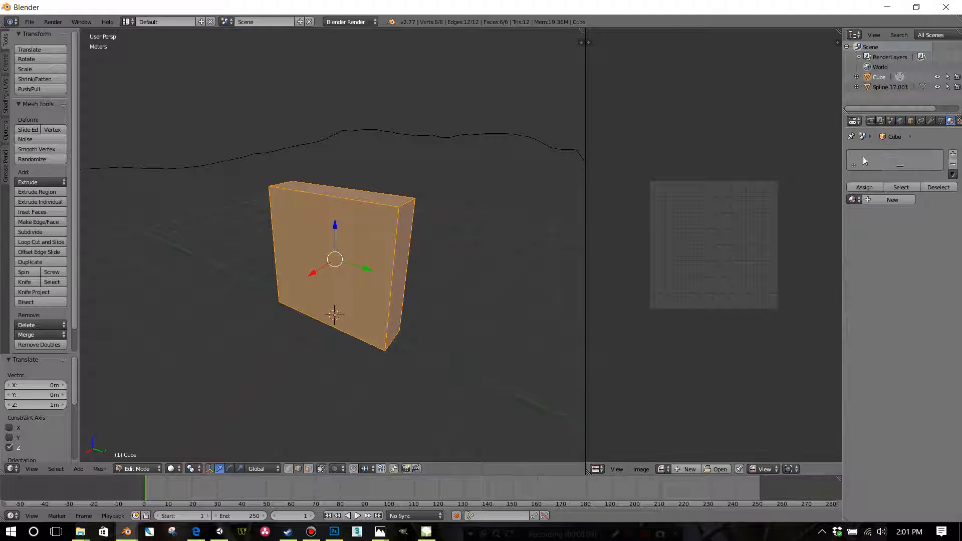
pyautogui.moveTo(842, 186); pyautogui.dragTo(781, 189)
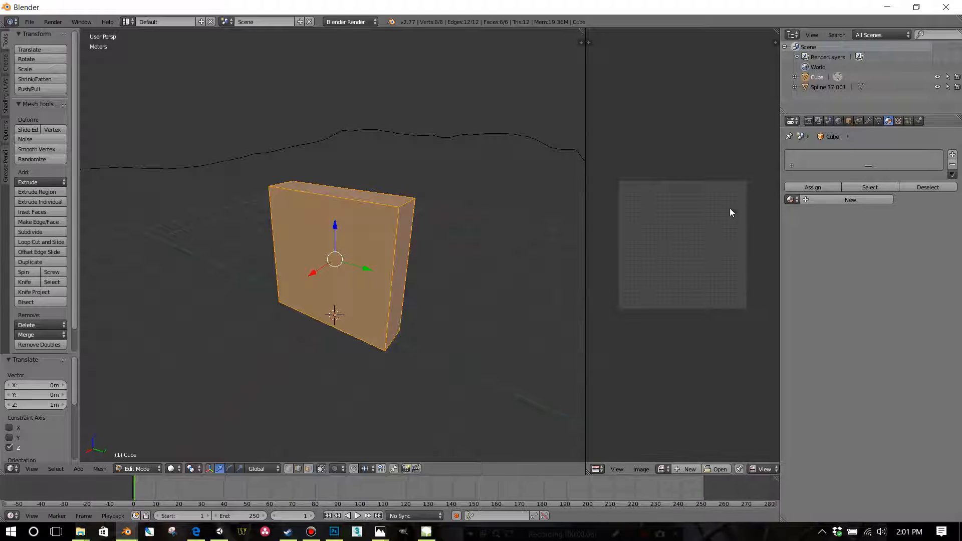
pyautogui.moveTo(534, 266); pyautogui.dragTo(519, 251, button='middle')
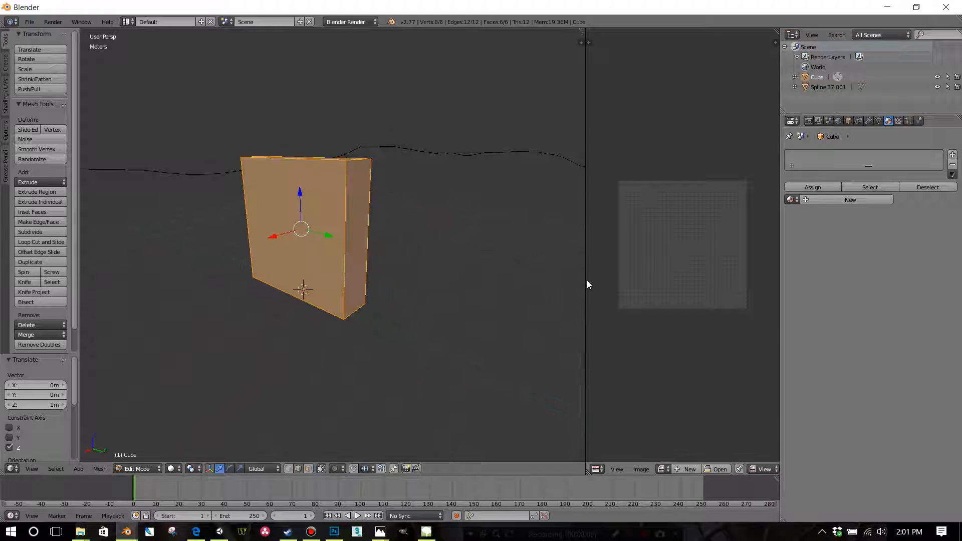
pyautogui.moveTo(586, 282); pyautogui.dragTo(433, 286)
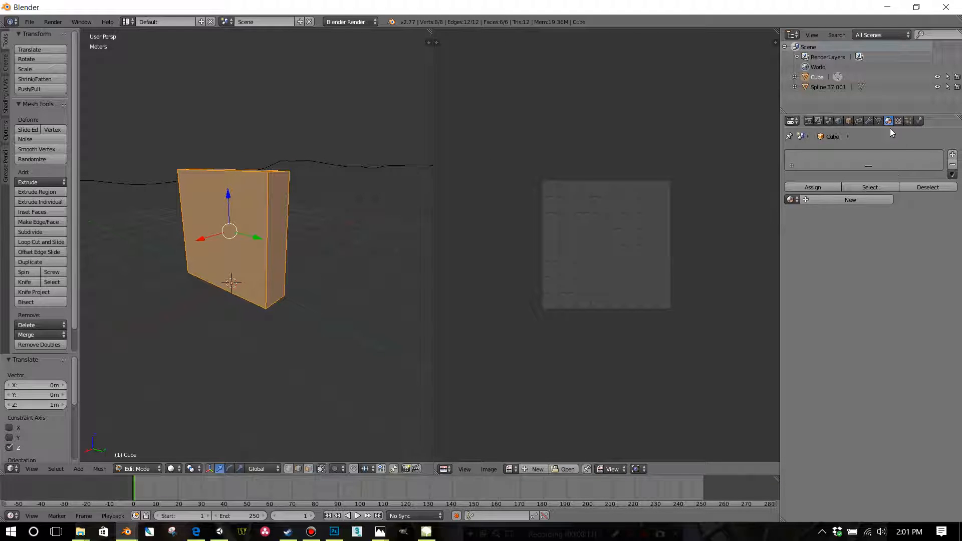
# Add a material slot to the cube with a new material named Stone.
pyautogui.click(953, 156)
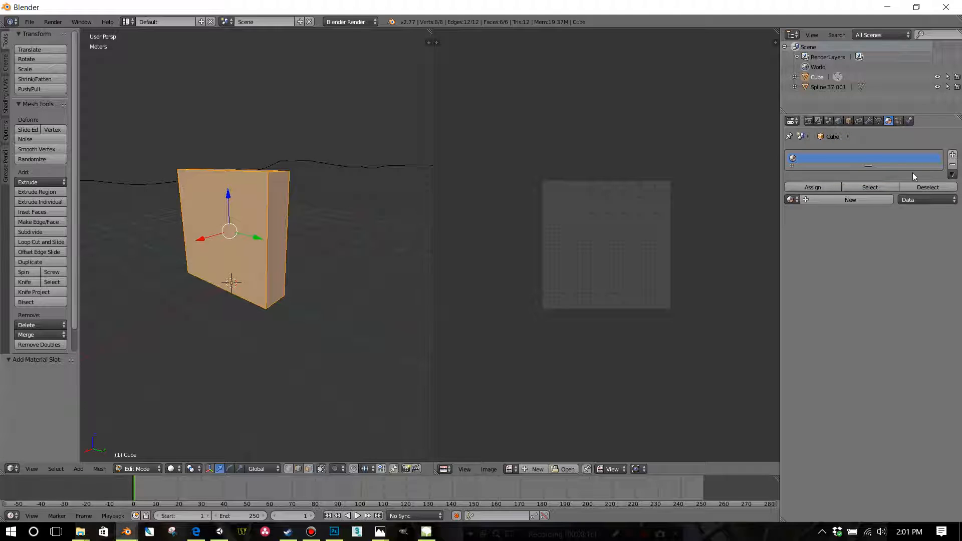
pyautogui.click(831, 201)
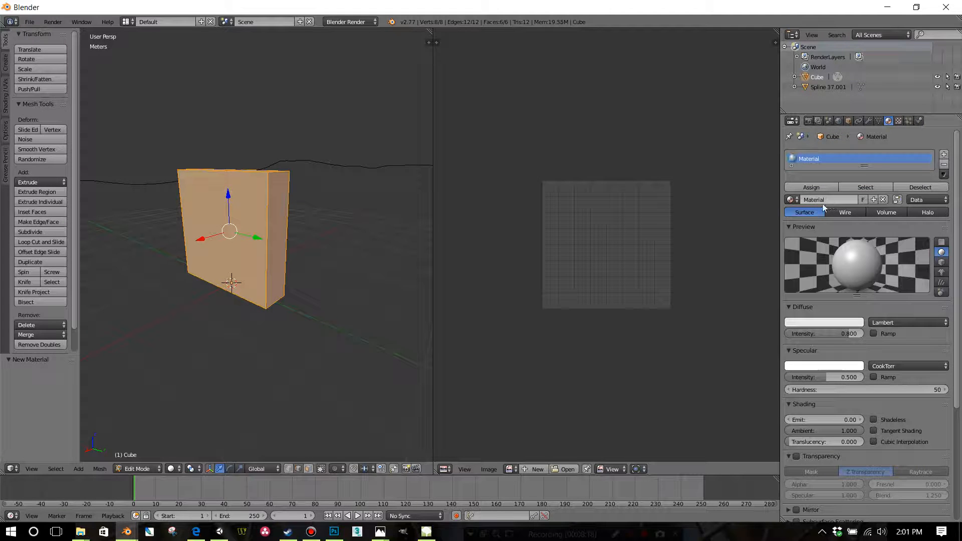
pyautogui.click(821, 201)
pyautogui.write('Stone')
pyautogui.press('Return')
# Add a new image texture to the cube's Stone material.
pyautogui.click(899, 121)
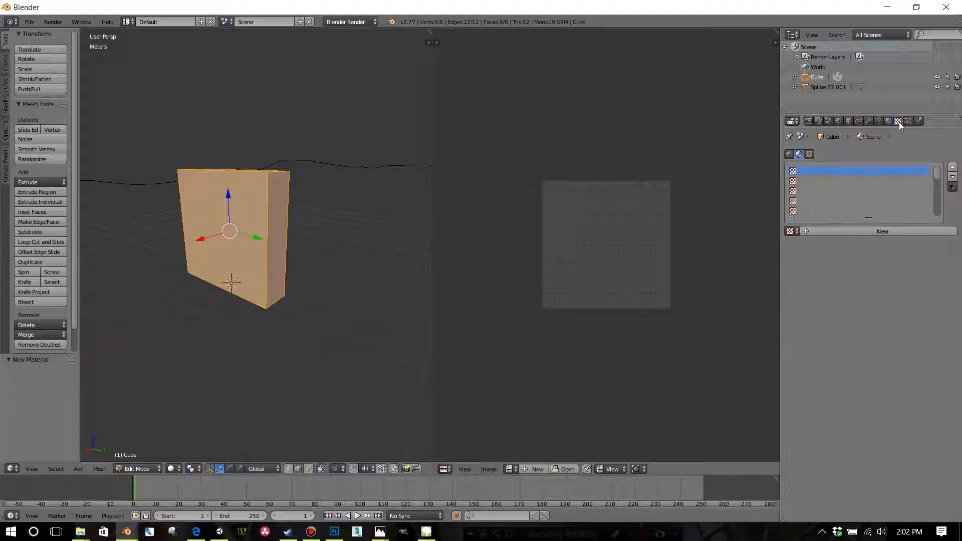
pyautogui.click(868, 231)
pyautogui.scroll(-2, 885, 290)
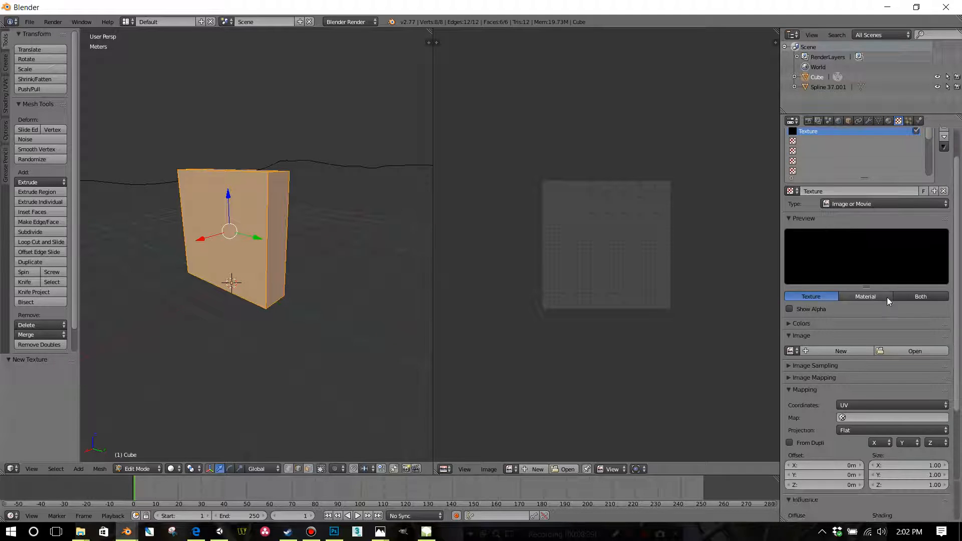
# Load fffe07bd07b361cff4b72fe6d354416d.jpg from D:\Course Design\Unity Storage Closet\Textures\stone as the texture image, using thumbnails to choose it.
pyautogui.click(901, 350)
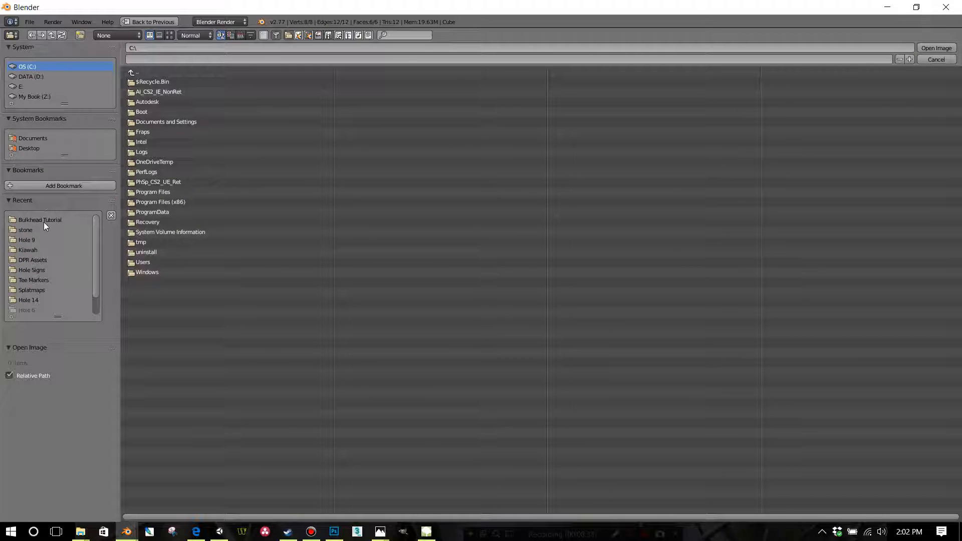
pyautogui.click(26, 77)
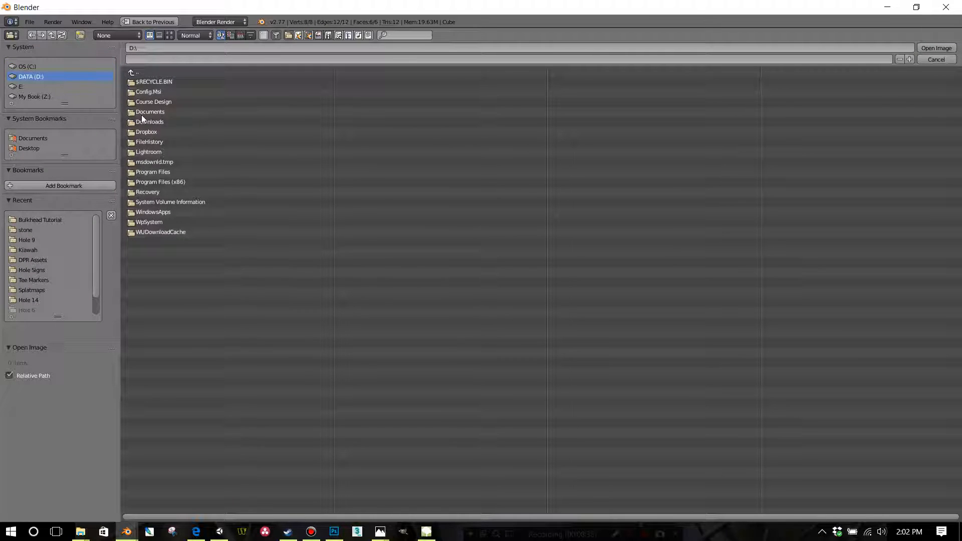
pyautogui.doubleClick(172, 101)
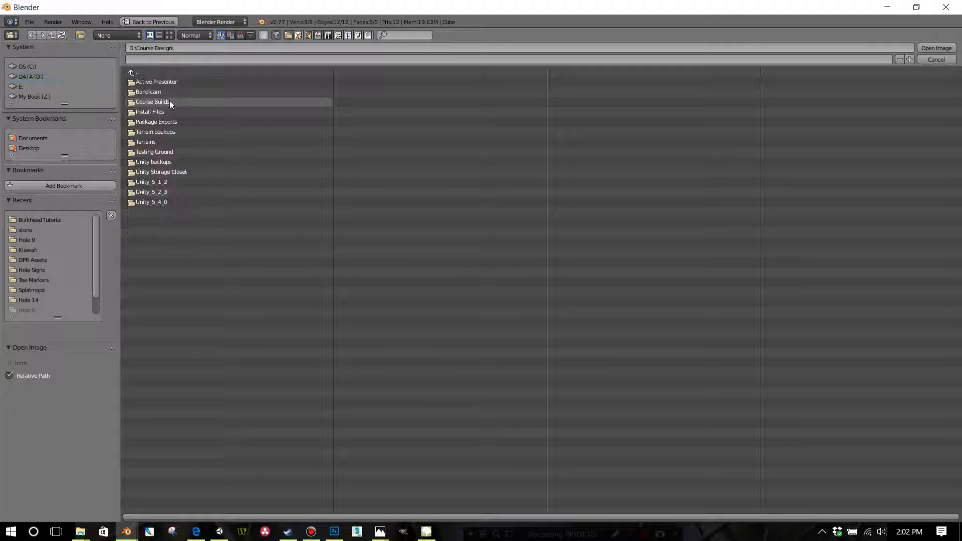
pyautogui.doubleClick(170, 172)
pyautogui.doubleClick(151, 252)
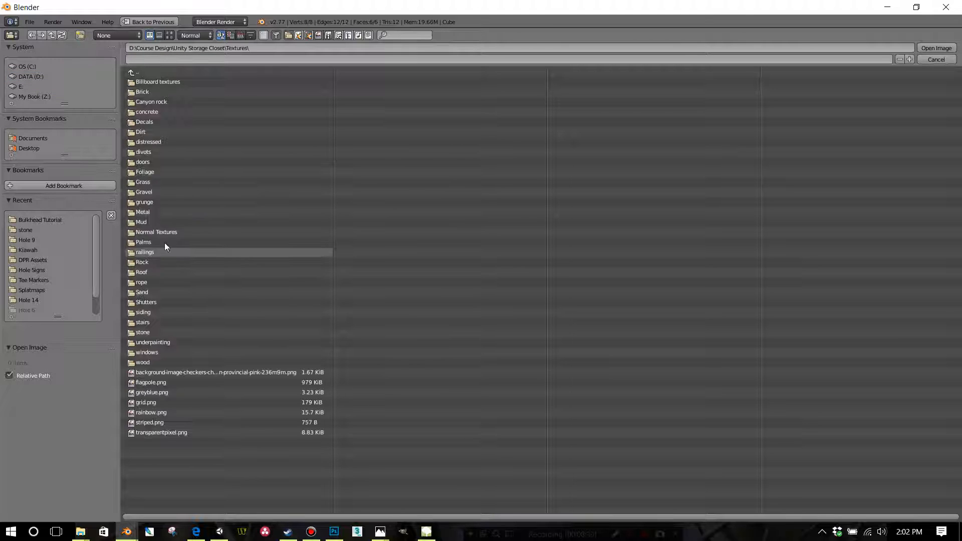
pyautogui.doubleClick(162, 333)
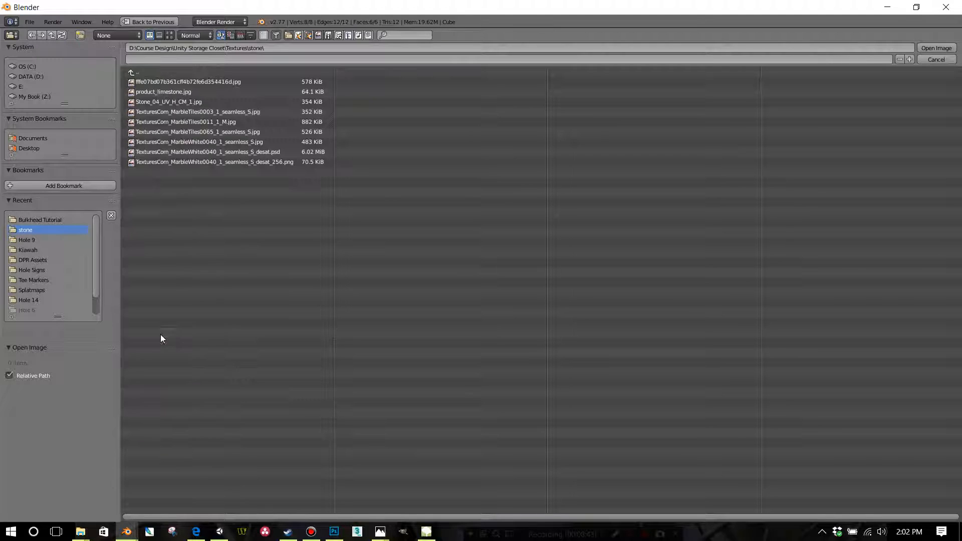
pyautogui.click(167, 36)
pyautogui.click(229, 104)
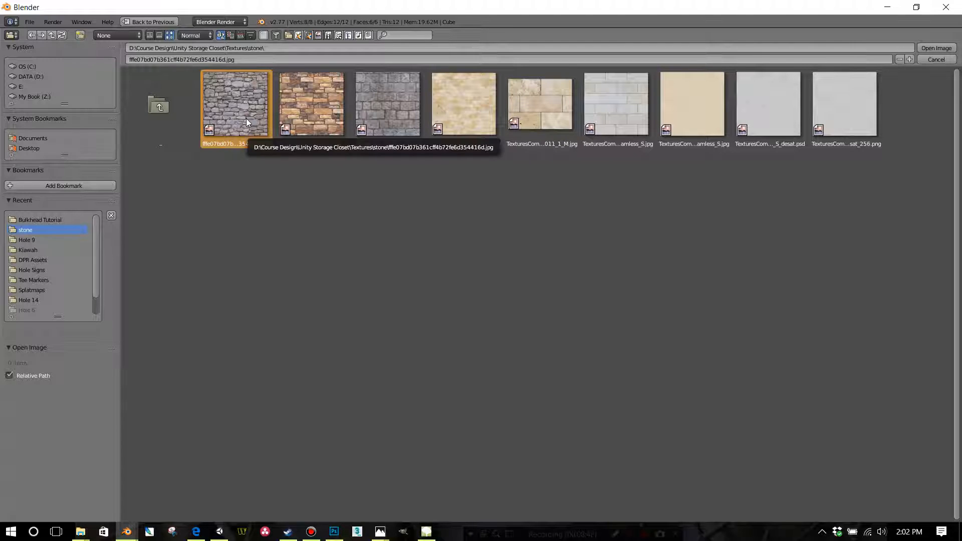
pyautogui.doubleClick(245, 122)
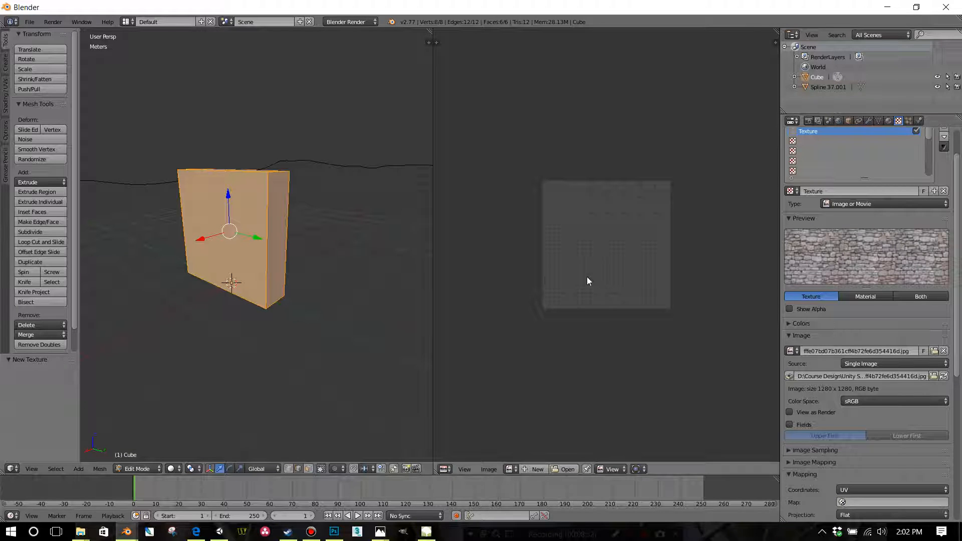
# Show the loaded stone wall image in the UV/image editor, fitted to the view.
pyautogui.click(509, 470)
pyautogui.click(512, 470)
pyautogui.click(531, 368)
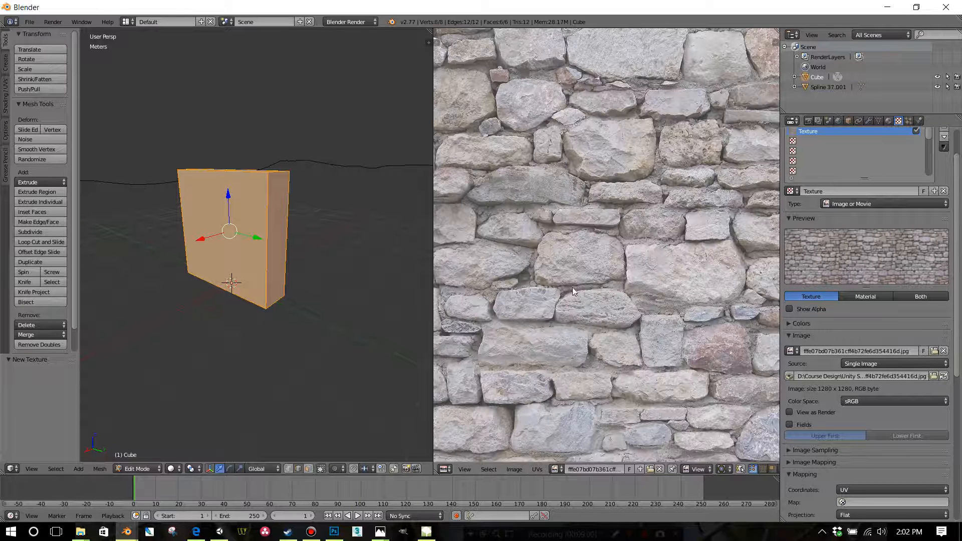
pyautogui.press('Home')
# Unwrap all of the cube's faces onto the stone image without any marked seams.
pyautogui.moveTo(307, 279)
pyautogui.mouseDown(button='middle')
pyautogui.moveTo(293, 292)
pyautogui.moveTo(302, 289)
pyautogui.mouseUp(button='middle')
pyautogui.press('u')
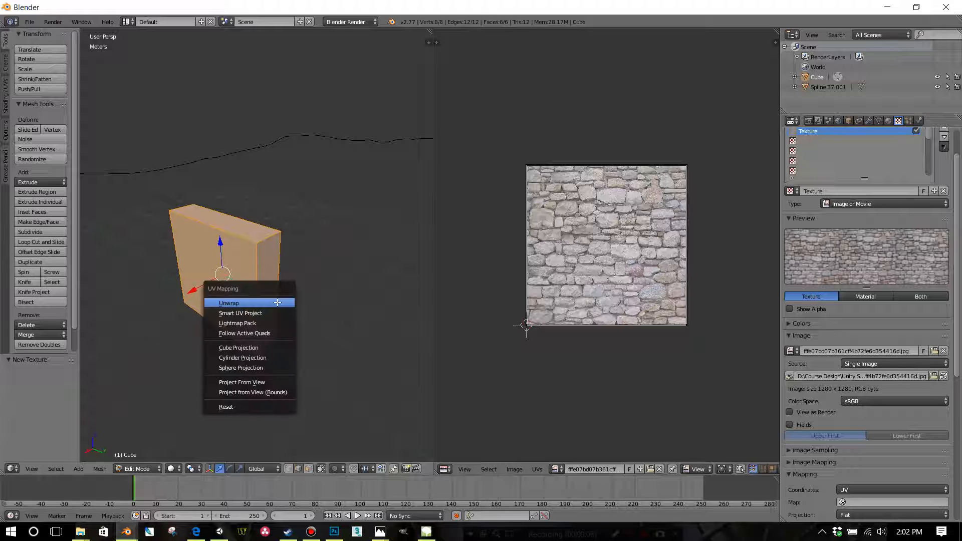
pyautogui.click(277, 302)
pyautogui.moveTo(277, 303); pyautogui.dragTo(320, 289, button='middle')
pyautogui.press('a')
pyautogui.press('a')
# Set the viewport shading to Texture and check the stone pattern on the block's faces.
pyautogui.click(178, 469)
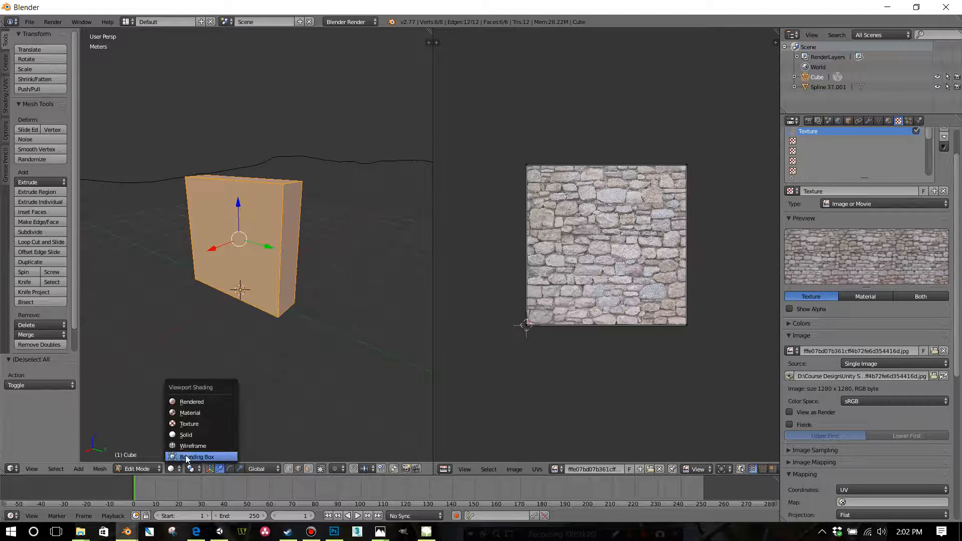
pyautogui.click(201, 422)
pyautogui.moveTo(281, 341); pyautogui.dragTo(272, 341, button='middle')
pyautogui.scroll(3, 253, 335)
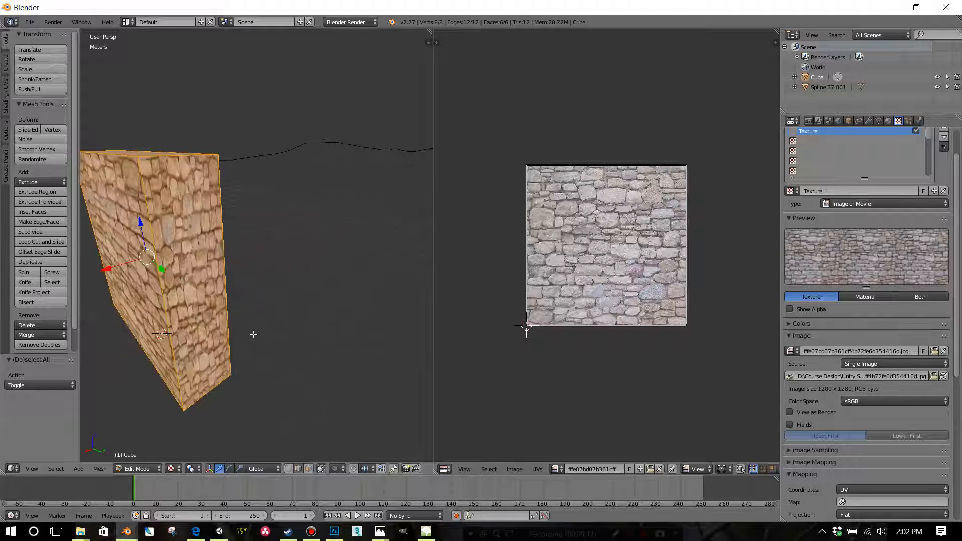
pyautogui.moveTo(200, 310); pyautogui.dragTo(258, 260, button='middle')
pyautogui.scroll(-3, 287, 330)
pyautogui.scroll(-2, 283, 321)
# Mark seams on one large face's bottom and two vertical edges, plus the short top and bottom edges of both narrow ends.
pyautogui.press('a')
pyautogui.scroll(-2, 273, 284)
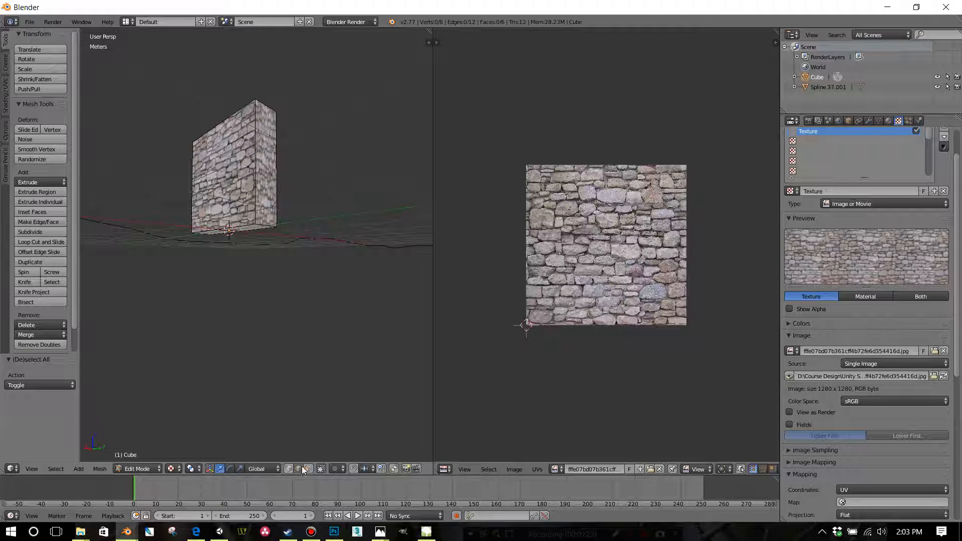
pyautogui.rightClick(245, 226)
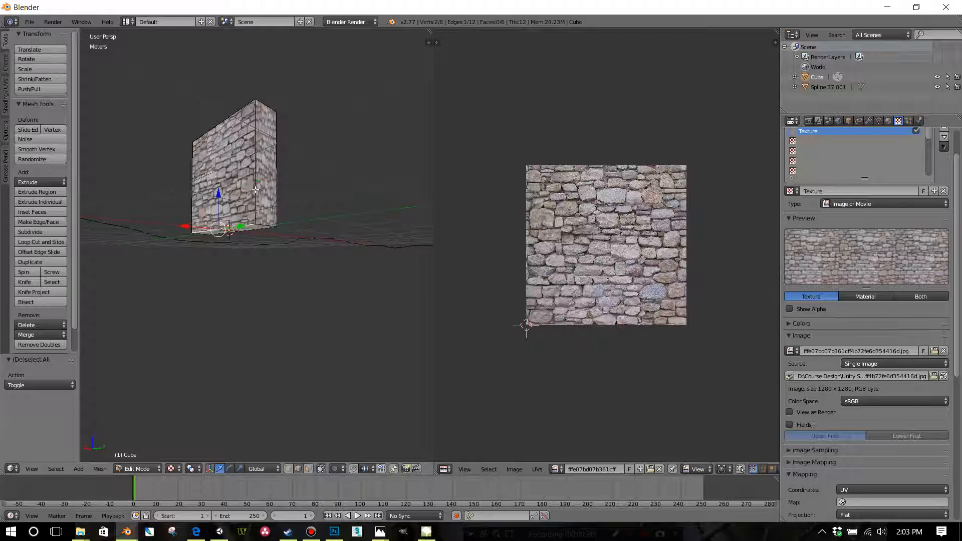
pyautogui.keyDown('shift'); pyautogui.rightClick(255, 189); pyautogui.keyUp('shift')
pyautogui.moveTo(224, 200); pyautogui.dragTo(252, 222, button='middle')
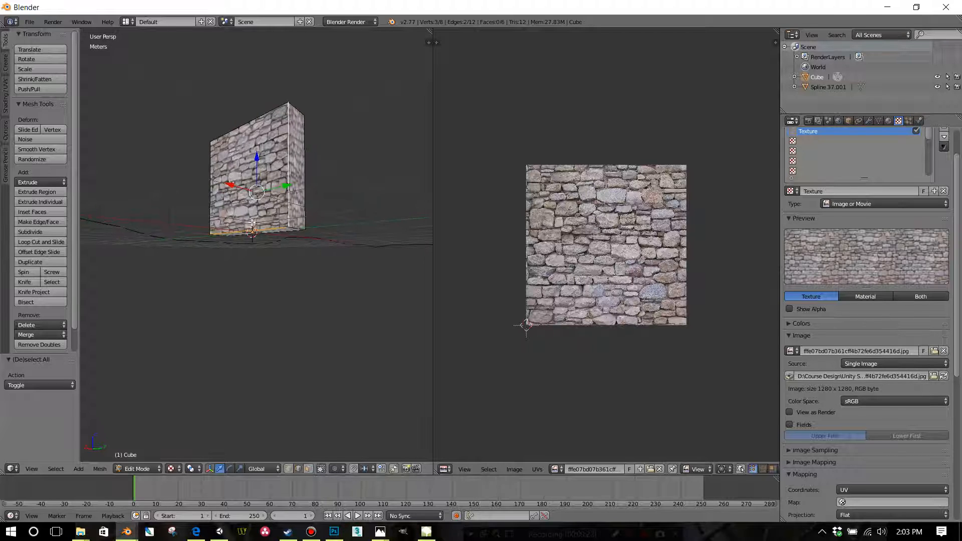
pyautogui.scroll(3, 281, 241)
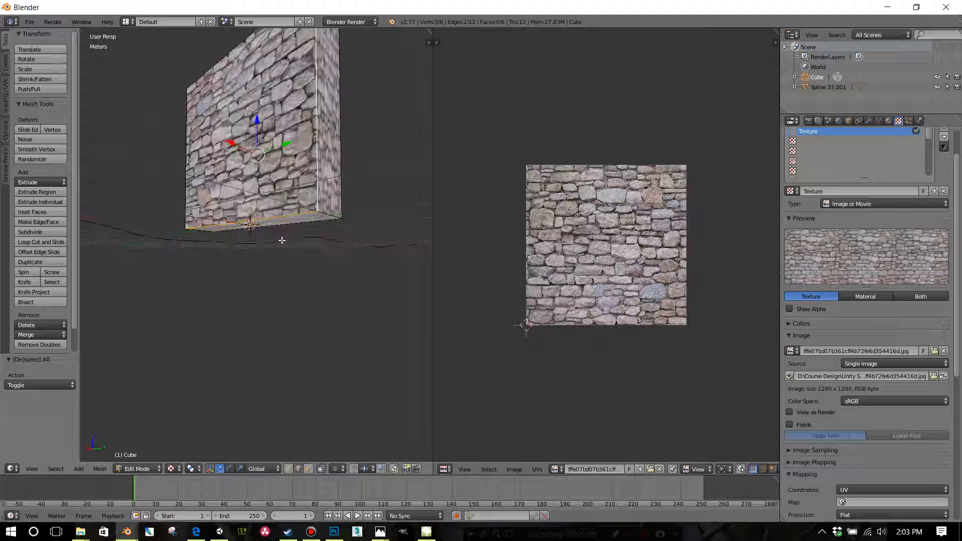
pyautogui.keyDown('shift'); pyautogui.rightClick(187, 184); pyautogui.keyUp('shift')
pyautogui.moveTo(296, 173); pyautogui.dragTo(230, 212, button='middle')
pyautogui.keyDown('shift'); pyautogui.rightClick(212, 257); pyautogui.keyUp('shift')
pyautogui.moveTo(211, 262); pyautogui.dragTo(272, 231, button='middle')
pyautogui.keyDown('shift'); pyautogui.rightClick(285, 262); pyautogui.keyUp('shift')
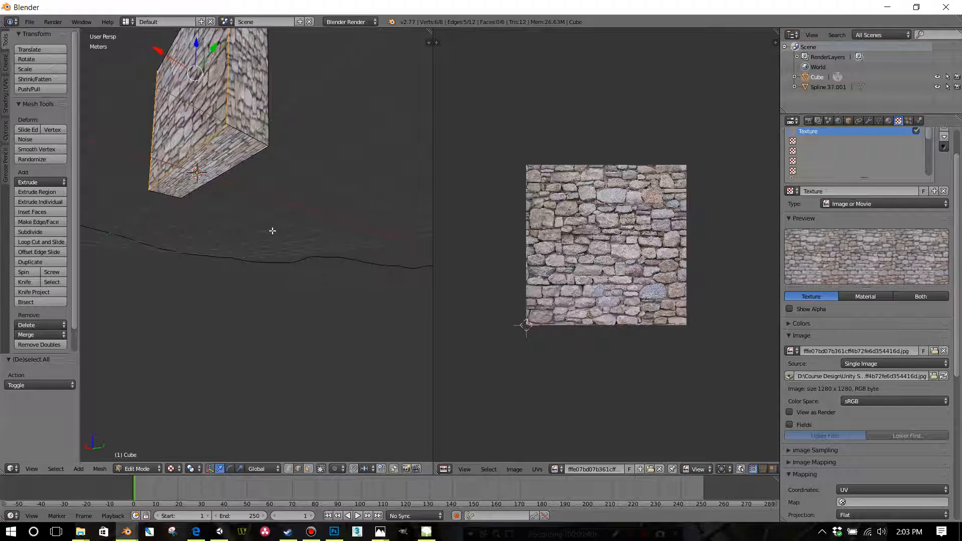
pyautogui.keyDown('shift'); pyautogui.rightClick(250, 136); pyautogui.keyUp('shift')
pyautogui.moveTo(250, 135); pyautogui.dragTo(302, 192, button='middle')
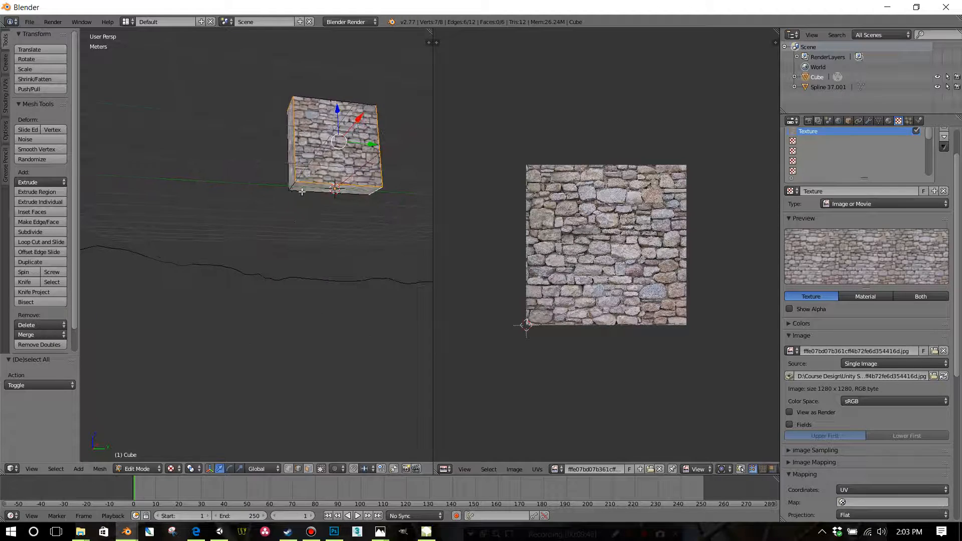
pyautogui.scroll(2, 302, 192)
pyautogui.keyDown('shift'); pyautogui.rightClick(347, 125); pyautogui.keyUp('shift')
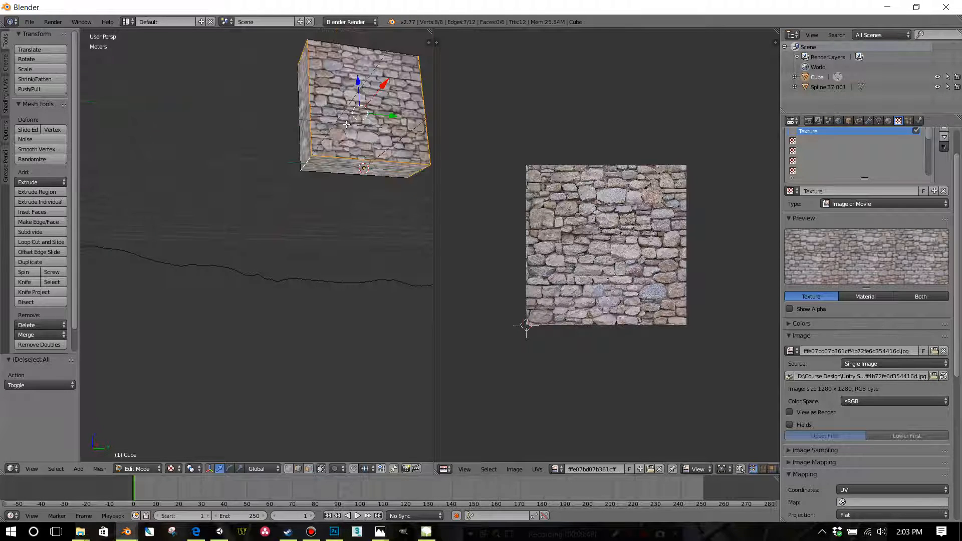
pyautogui.moveTo(347, 124); pyautogui.dragTo(314, 186, button='middle')
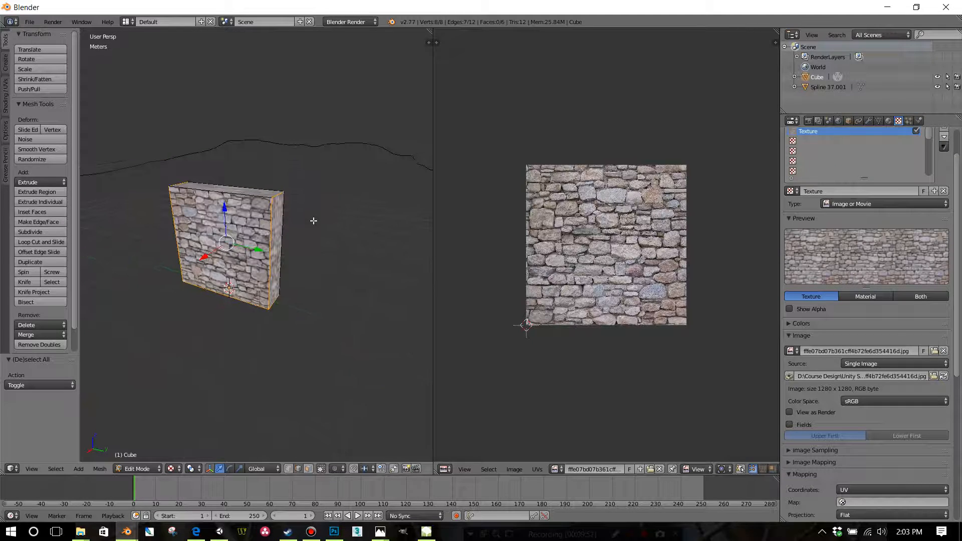
pyautogui.hotkey('ctrl', 'e')
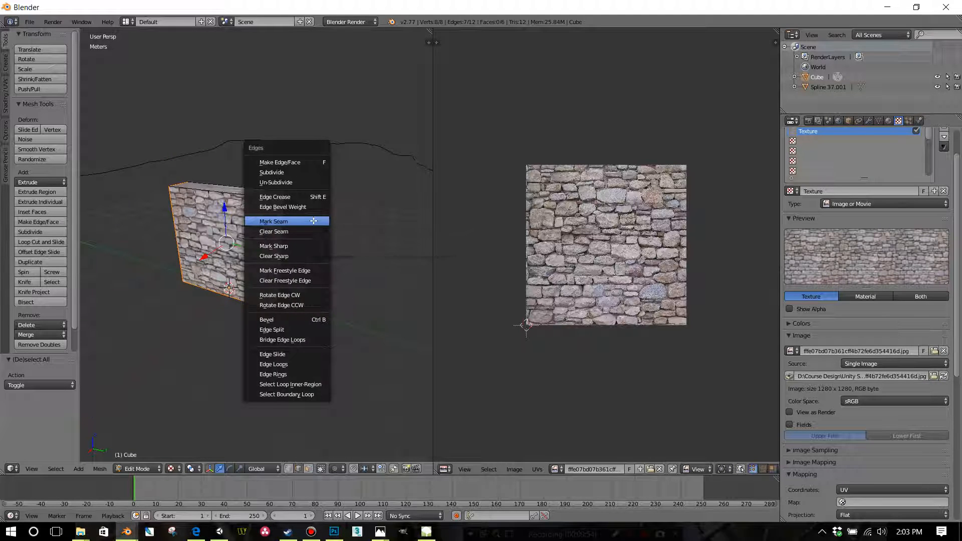
pyautogui.click(313, 221)
pyautogui.press('a')
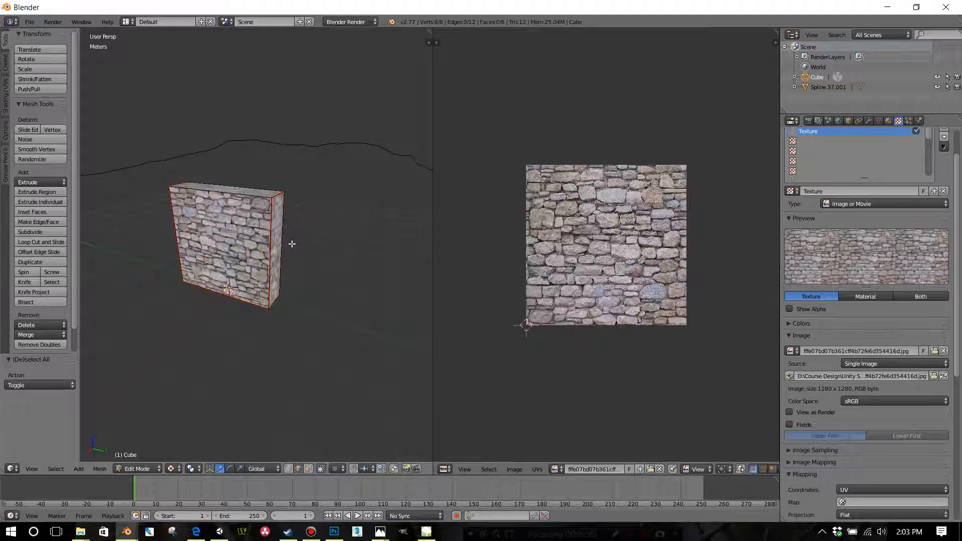
# Unwrap the whole block along its marked seams and select all of its UVs over the stone image.
pyautogui.moveTo(290, 243)
pyautogui.mouseDown(button='middle')
pyautogui.moveTo(286, 193)
pyautogui.moveTo(290, 249)
pyautogui.mouseUp(button='middle')
pyautogui.press('a')
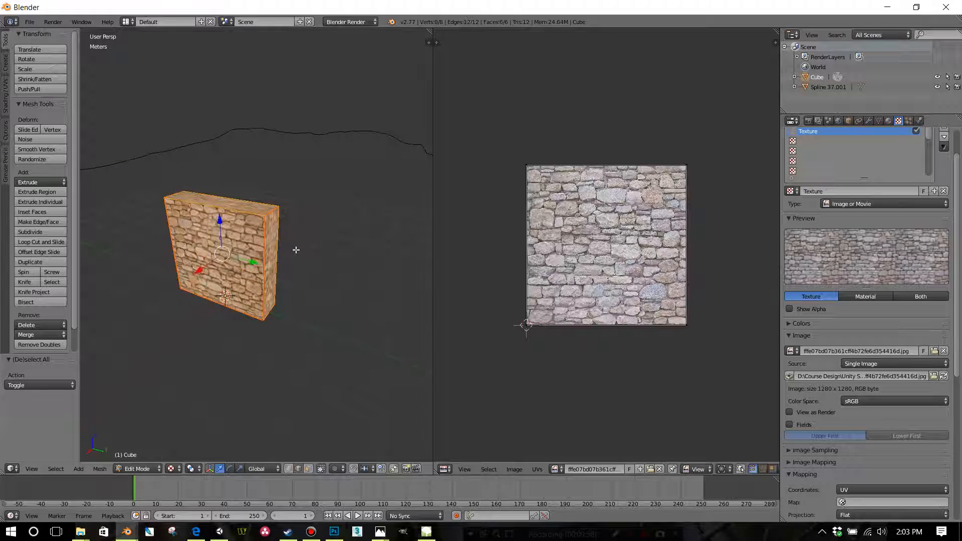
pyautogui.press('u')
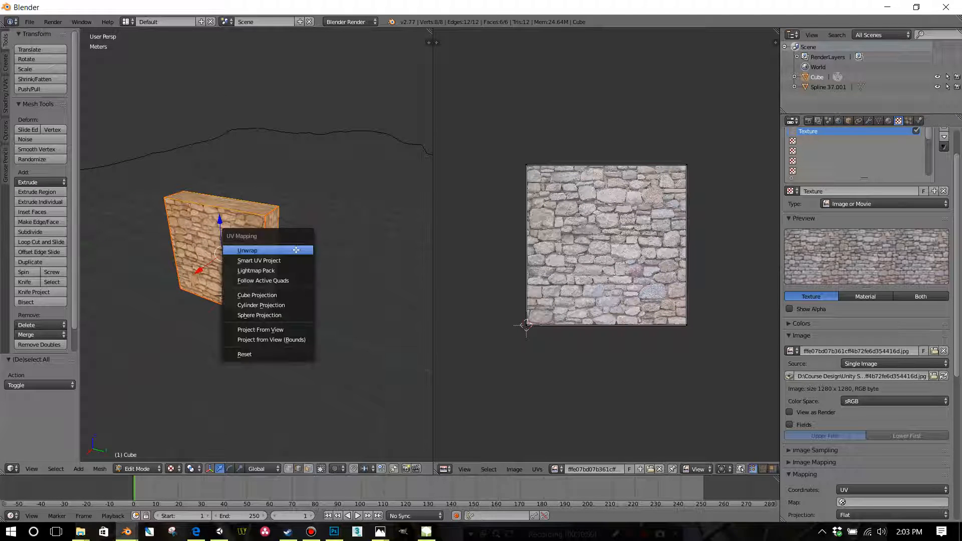
pyautogui.click(296, 249)
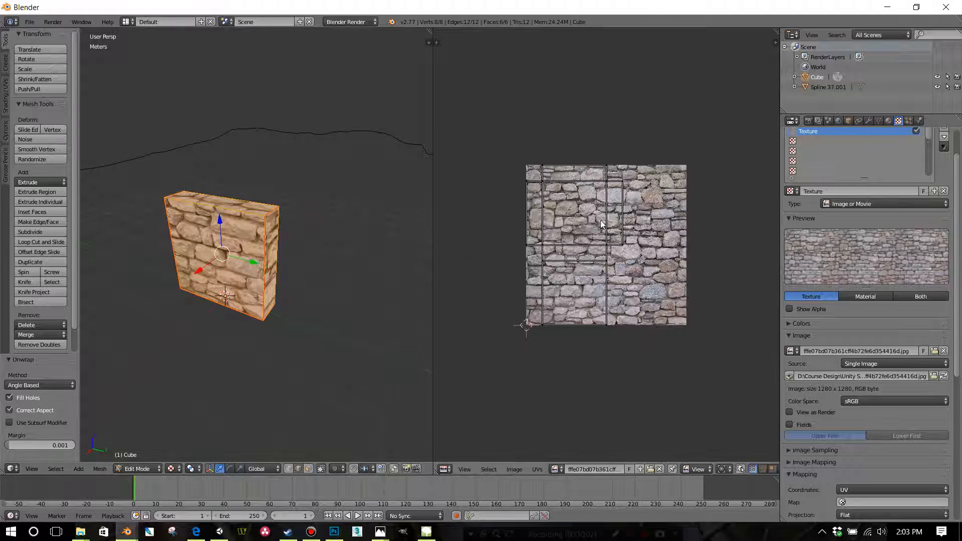
pyautogui.scroll(2, 604, 226)
pyautogui.moveTo(336, 278); pyautogui.dragTo(268, 281, button='middle')
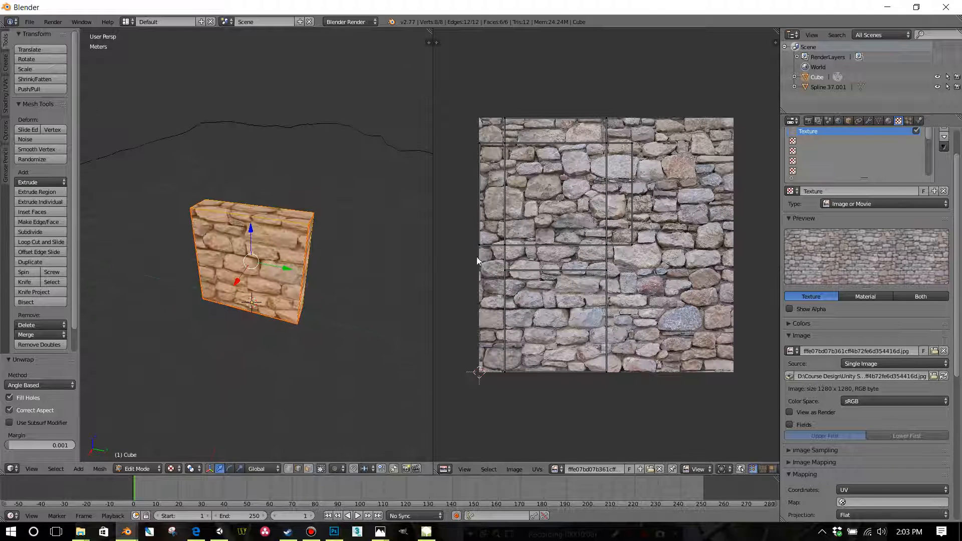
pyautogui.scroll(-1, 579, 247)
pyautogui.press('a')
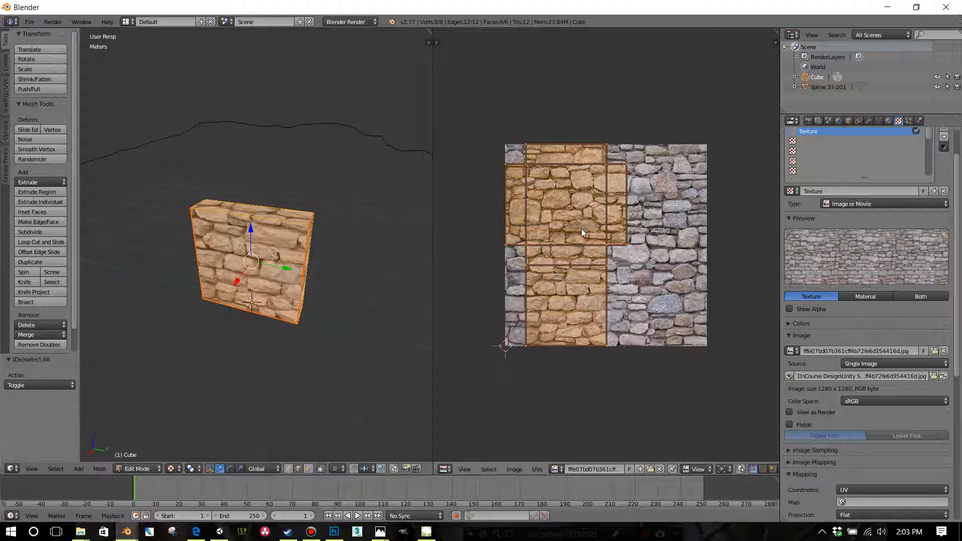
pyautogui.moveTo(263, 253); pyautogui.dragTo(288, 271, button='middle')
pyautogui.scroll(-1, 523, 263)
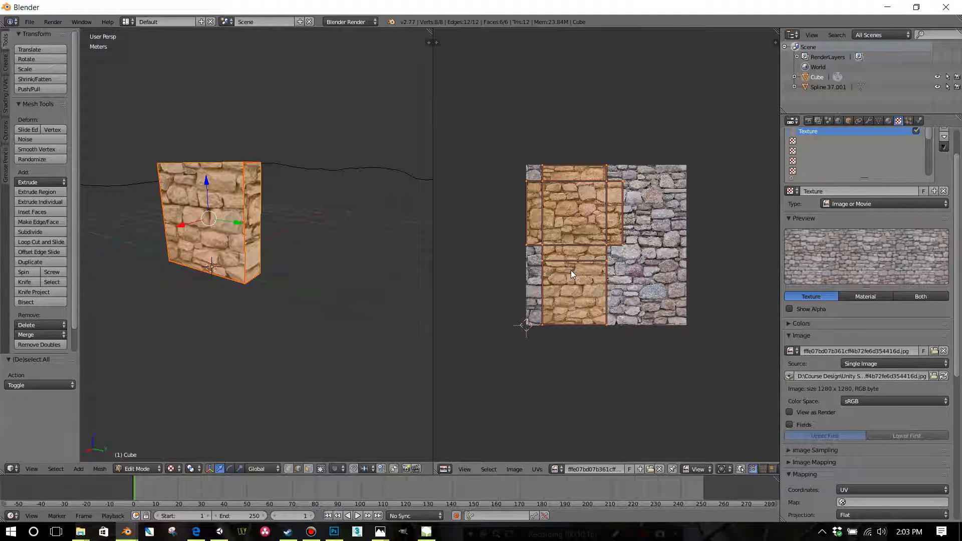
pyautogui.scroll(1, 570, 270)
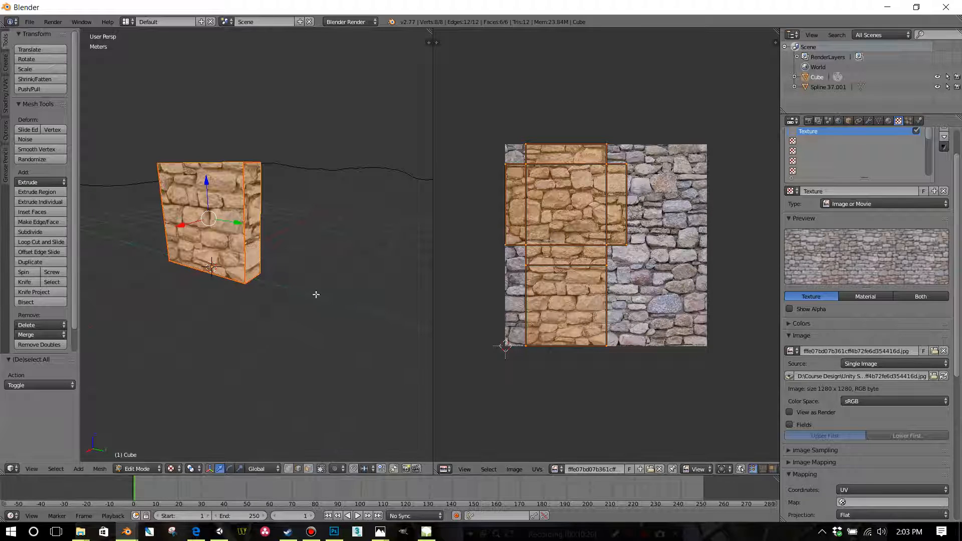
# Apply the cube's rotation and scale in Object Mode, and return to Edit Mode.
pyautogui.press('Tab')
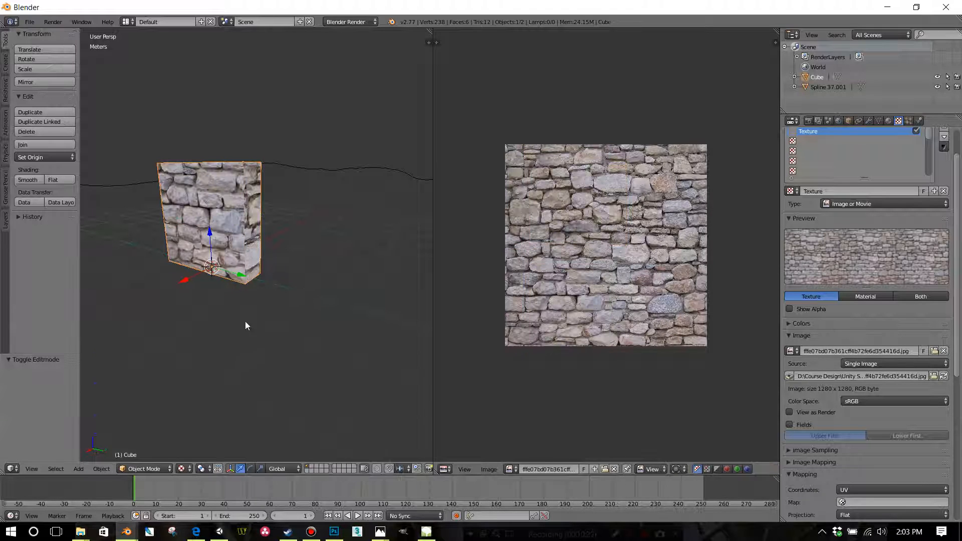
pyautogui.click(100, 470)
pyautogui.moveTo(181, 392)
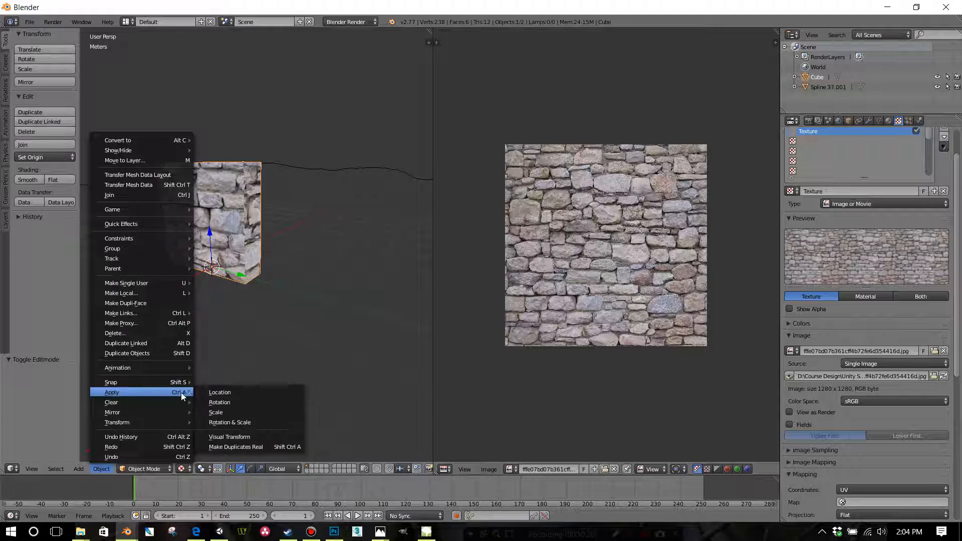
pyautogui.click(225, 422)
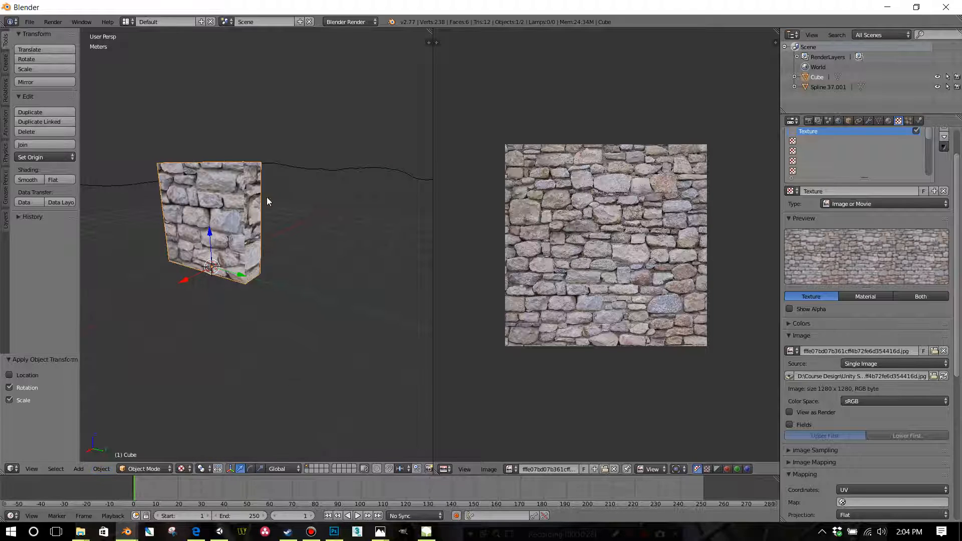
pyautogui.press('Tab')
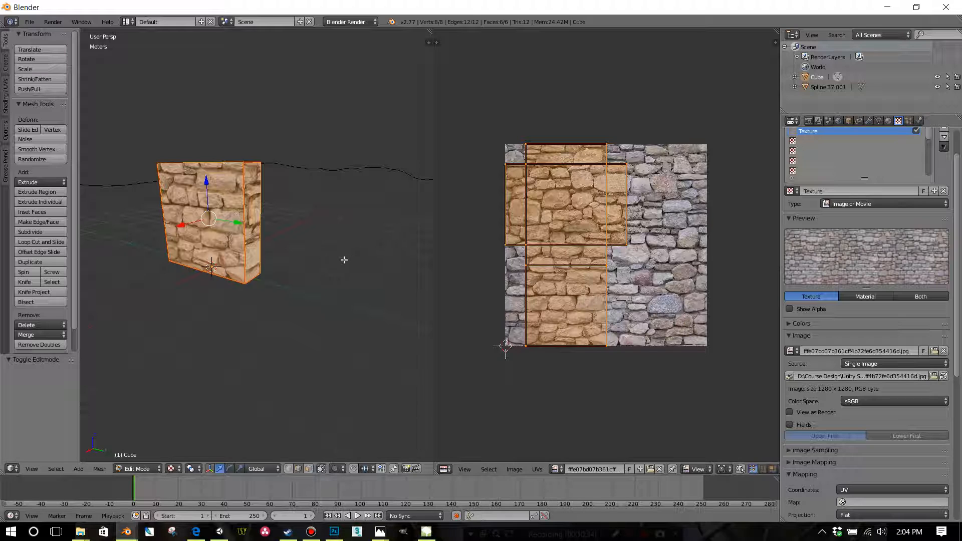
pyautogui.moveTo(305, 262); pyautogui.dragTo(284, 273, button='middle')
pyautogui.scroll(2, 275, 280)
pyautogui.scroll(-4, 284, 272)
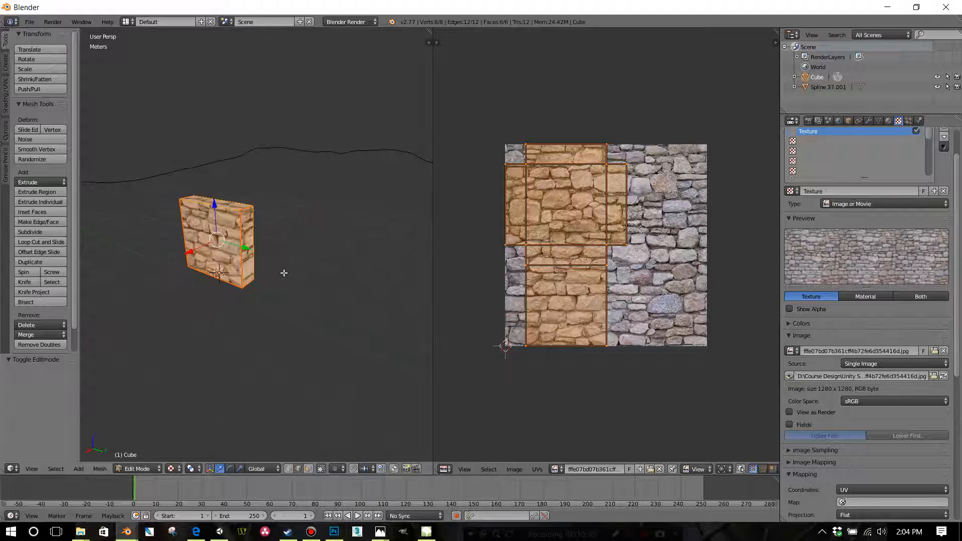
# Unwrap the whole block again along its marked seams.
pyautogui.scroll(2, 283, 273)
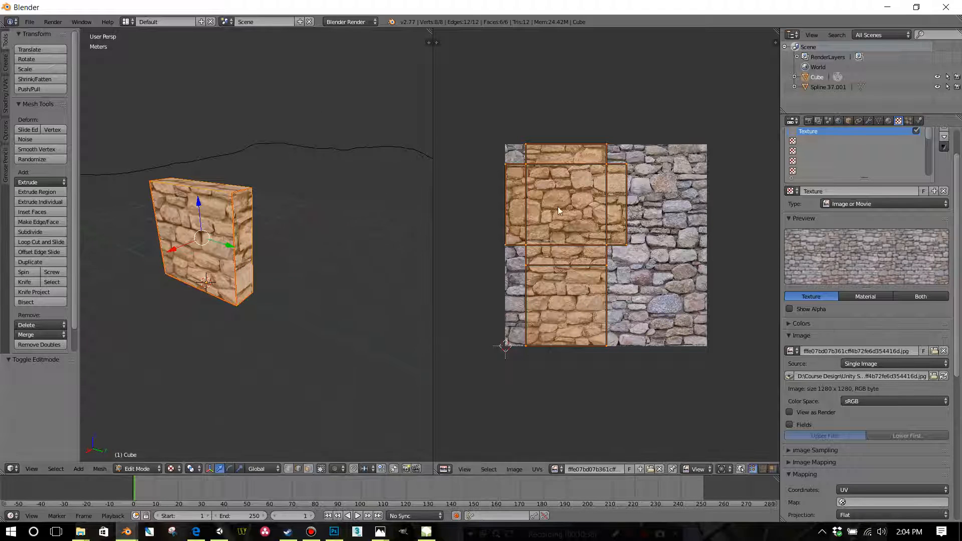
pyautogui.press('u')
pyautogui.click(251, 256)
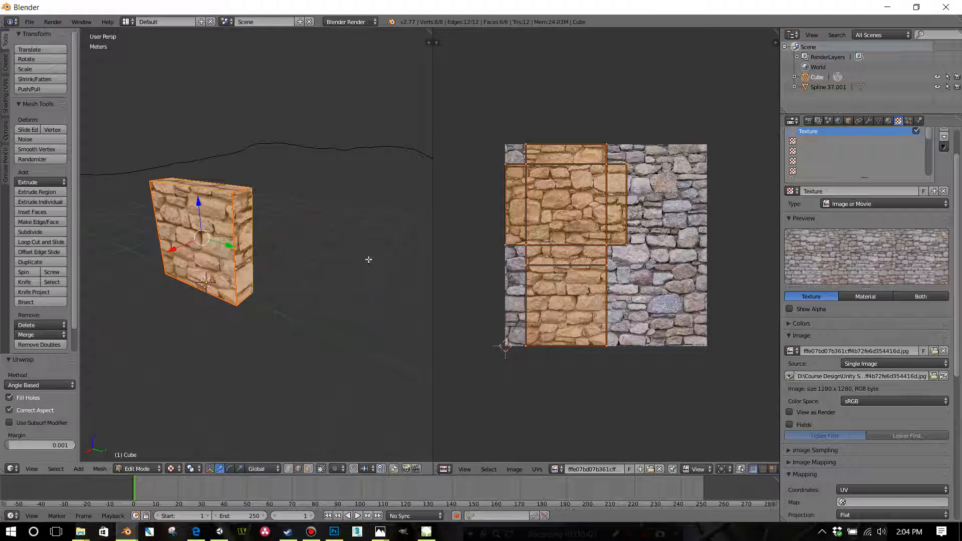
# Scale all of the block's UVs up by about 2.27 and shift them over the stone image for a finer stone pattern.
pyautogui.scroll(-2, 612, 272)
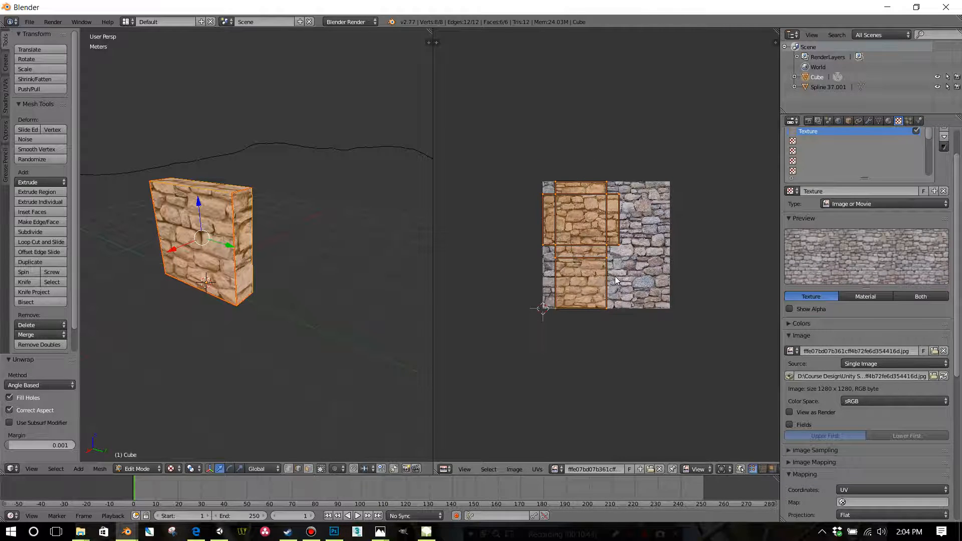
pyautogui.press('s')
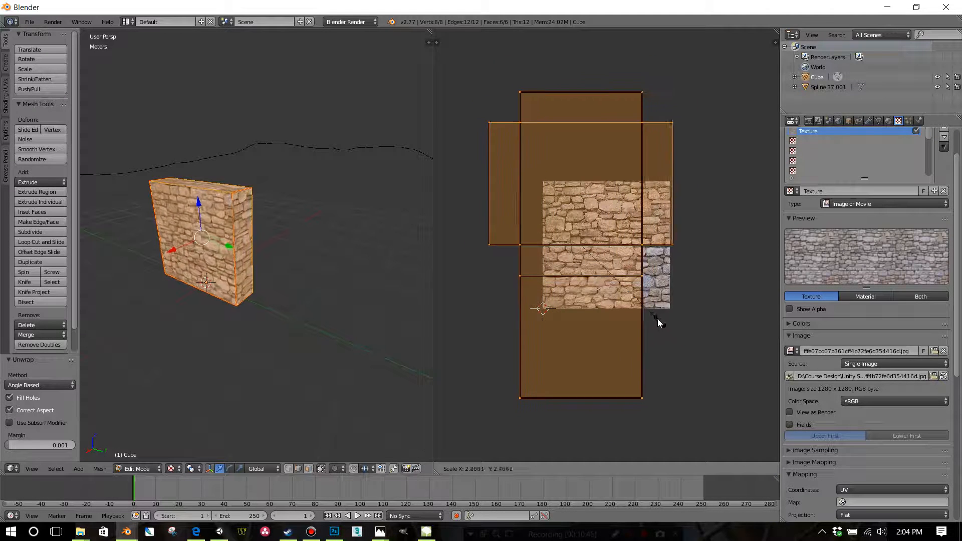
pyautogui.click(656, 318)
pyautogui.press('g')
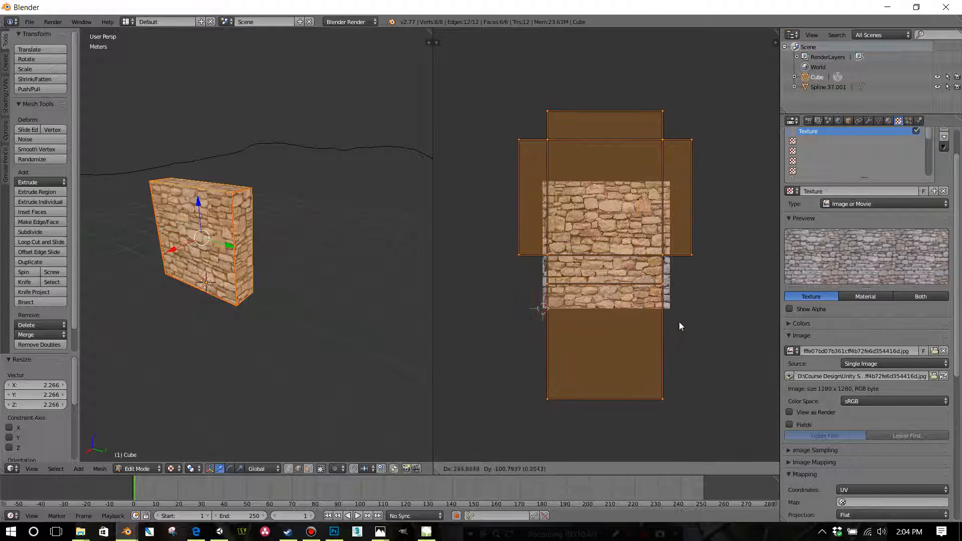
pyautogui.click(681, 323)
# Deselect all of the block's geometry and widen the 3D view at the expense of the UV editor.
pyautogui.moveTo(317, 292); pyautogui.dragTo(298, 256, button='middle')
pyautogui.press('a')
pyautogui.scroll(-7, 280, 267)
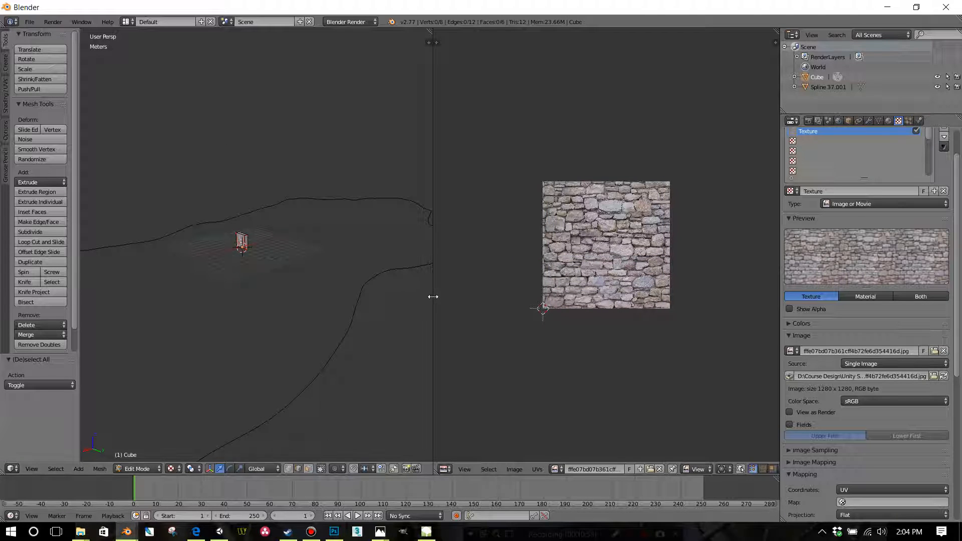
pyautogui.moveTo(474, 297); pyautogui.dragTo(618, 301)
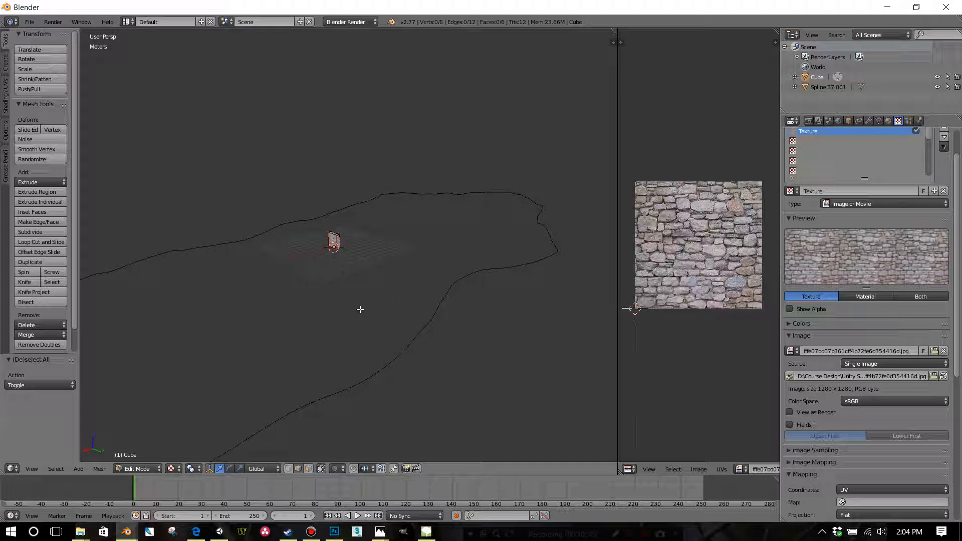
# In Object Mode, select only the shoreline outline Spline 37.001 and convert it from a mesh to a curve.
pyautogui.press('Tab')
pyautogui.press('a')
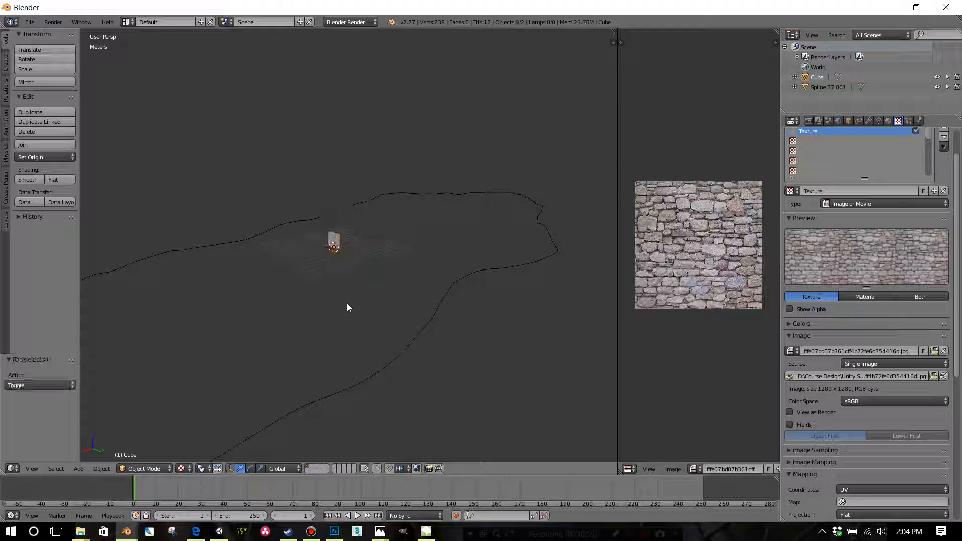
pyautogui.rightClick(419, 335)
pyautogui.scroll(-3, 424, 297)
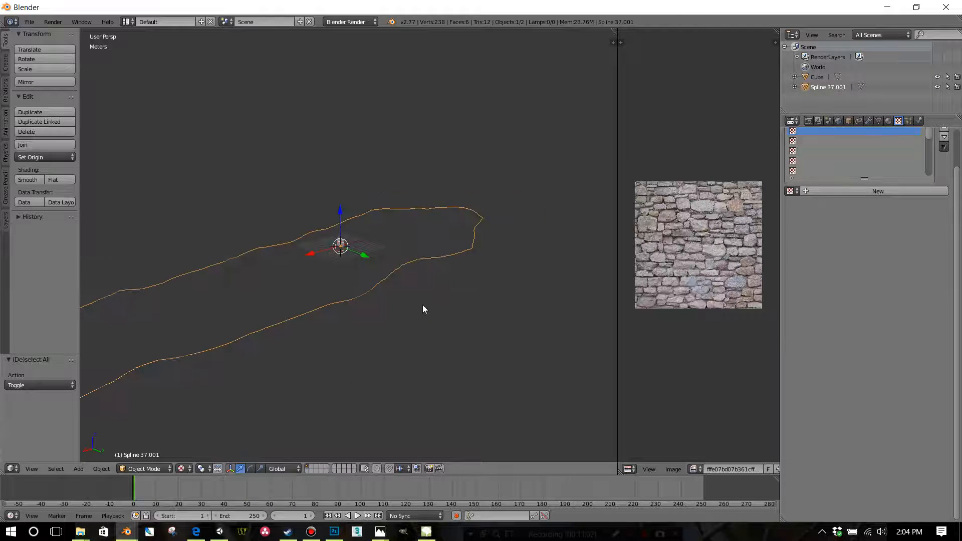
pyautogui.scroll(-2, 423, 305)
pyautogui.moveTo(415, 300); pyautogui.dragTo(421, 296, button='middle')
pyautogui.scroll(2, 421, 296)
pyautogui.scroll(3, 420, 303)
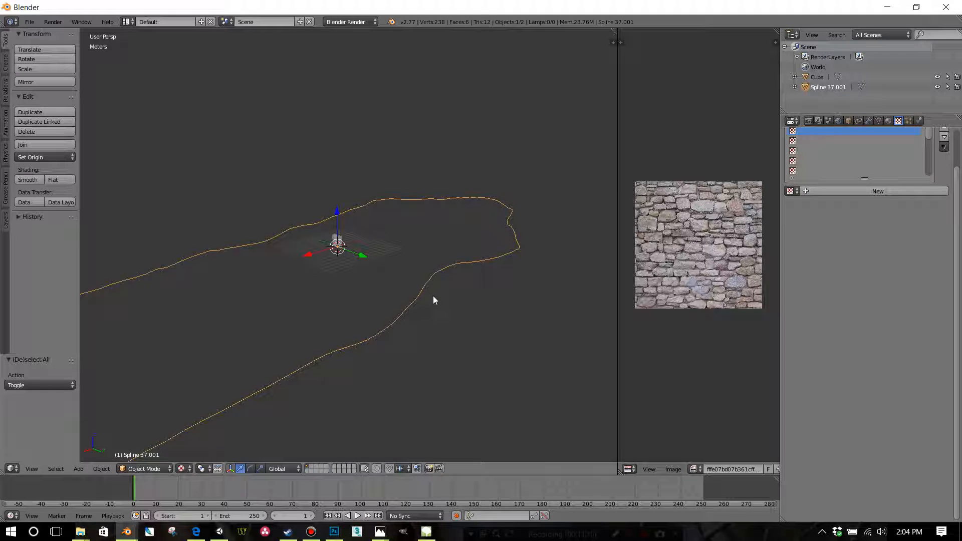
pyautogui.hotkey('alt', 'c')
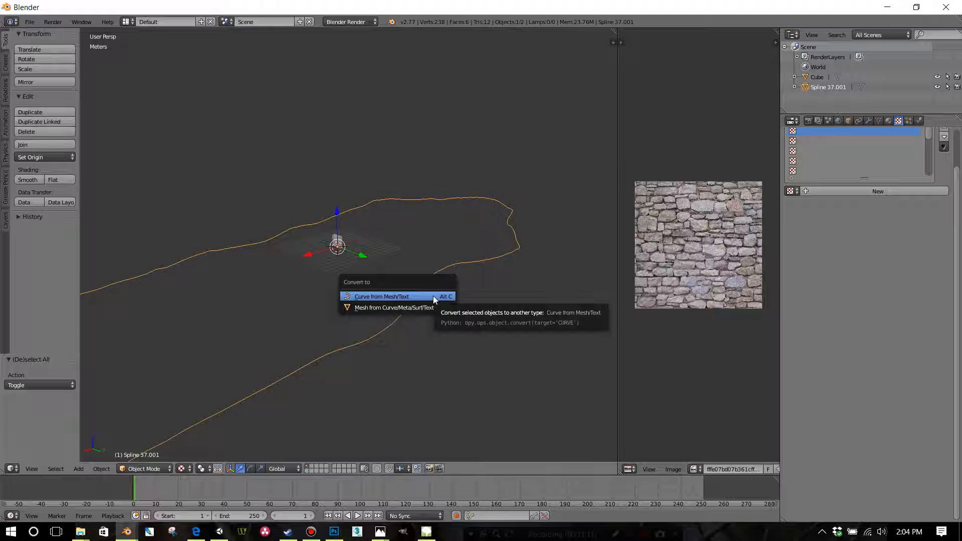
pyautogui.click(390, 297)
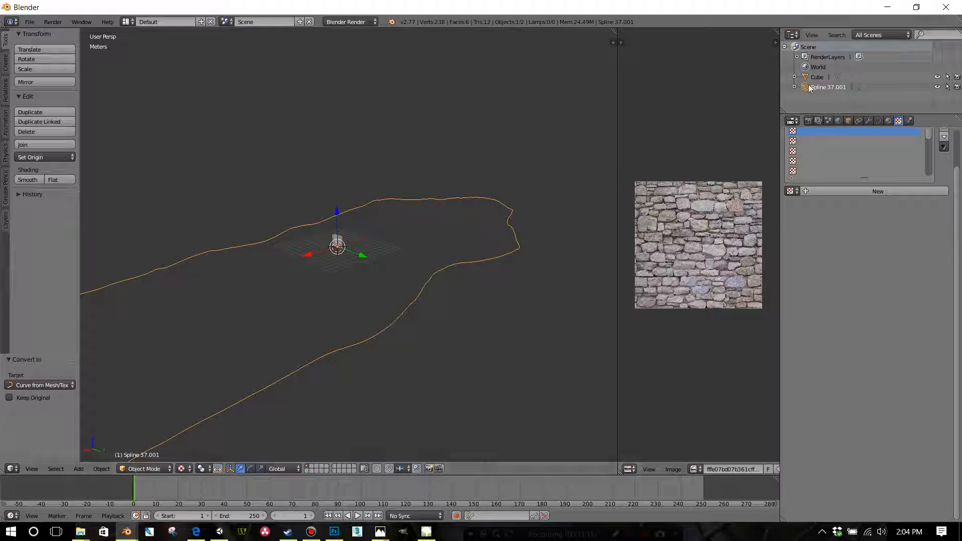
# Select only the stone block and add an Array modifier to it.
pyautogui.scroll(7, 403, 275)
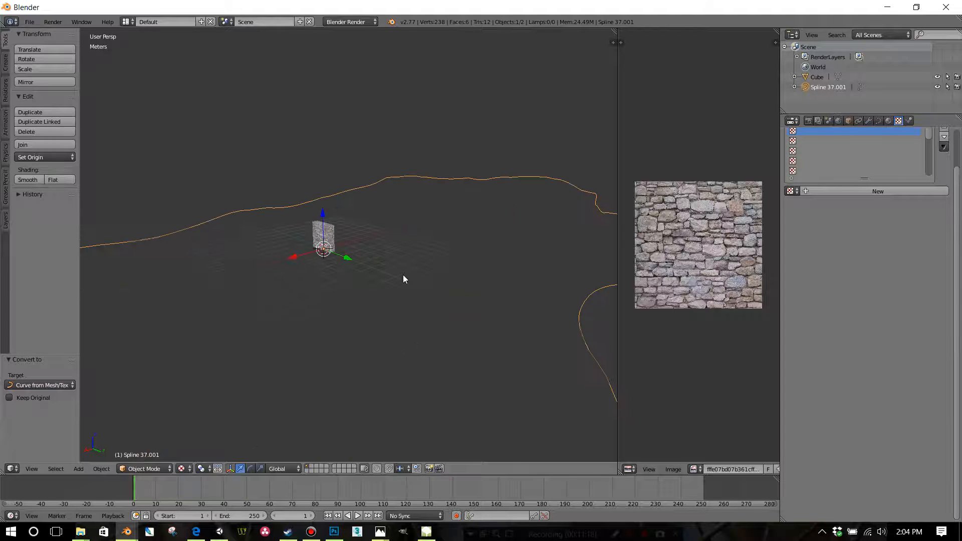
pyautogui.press('a')
pyautogui.rightClick(317, 230)
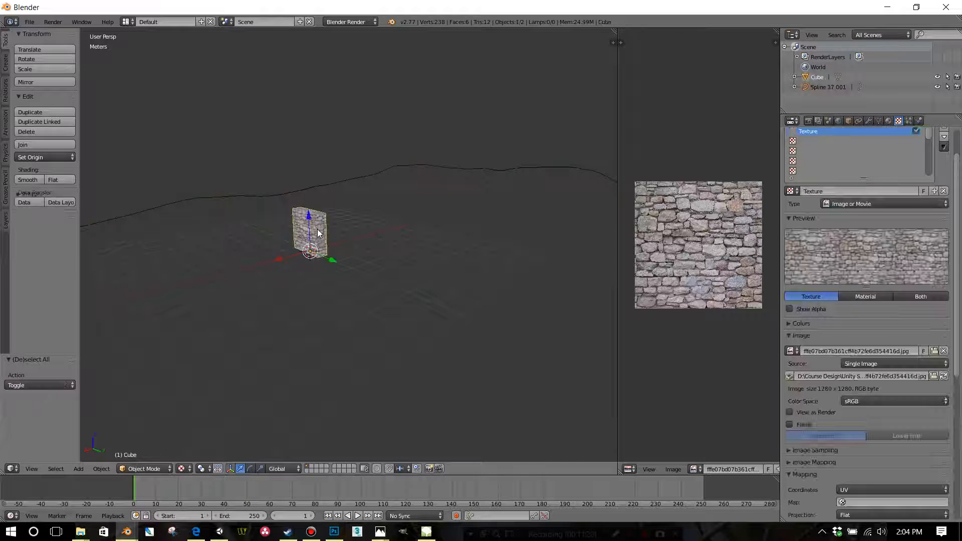
pyautogui.moveTo(332, 230); pyautogui.dragTo(376, 295, button='middle')
pyautogui.scroll(3, 362, 283)
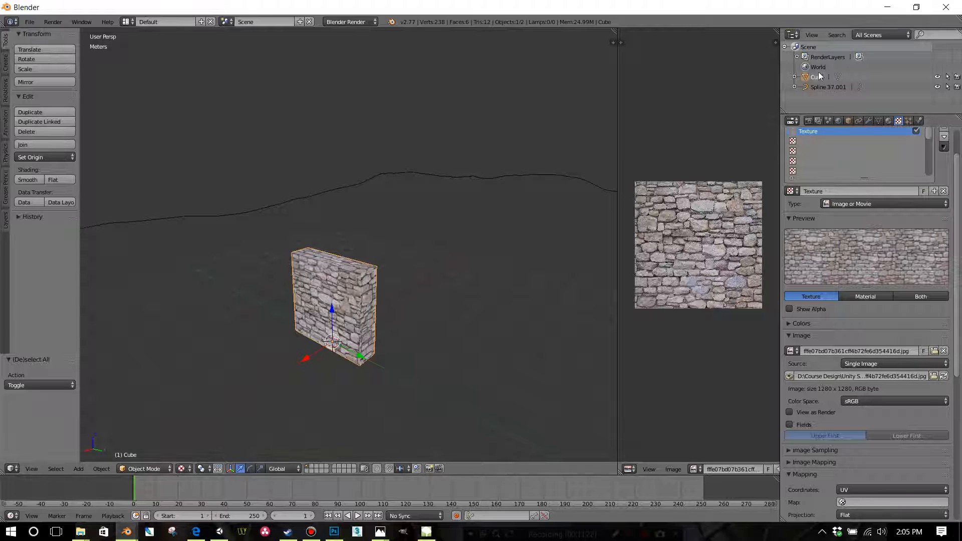
pyautogui.click(867, 122)
pyautogui.click(822, 157)
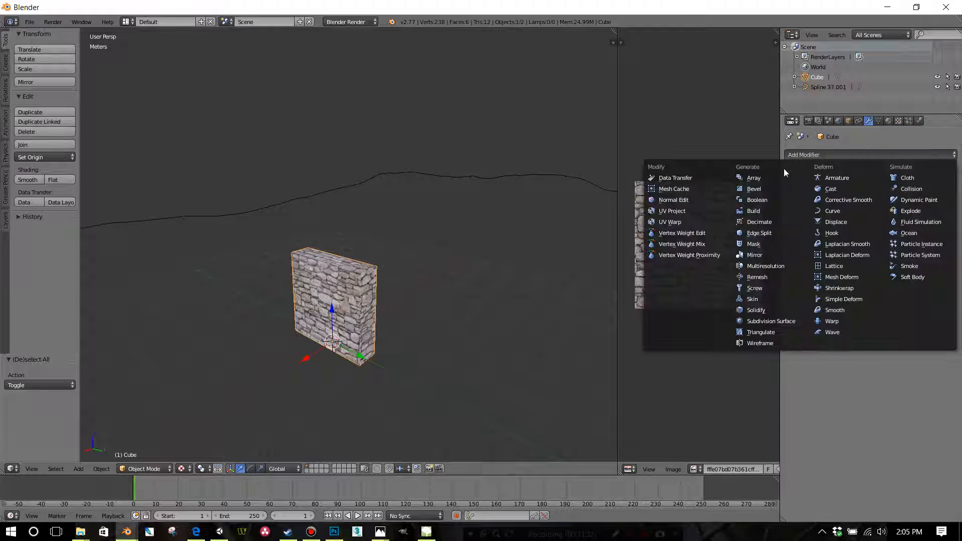
pyautogui.click(752, 176)
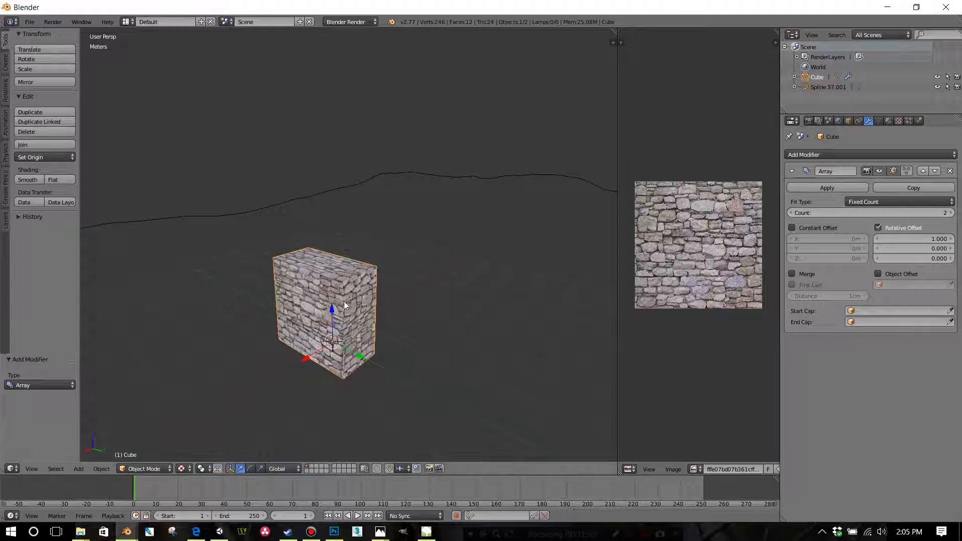
# Set the array's fit type to Fit Curve and choose Spline 37.001 as its curve.
pyautogui.scroll(2, 368, 294)
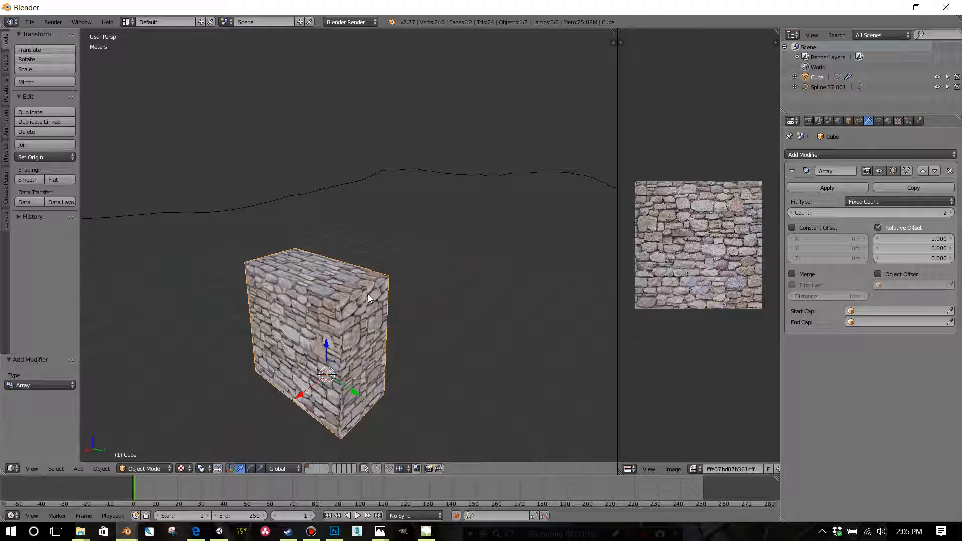
pyautogui.click(870, 202)
pyautogui.click(870, 169)
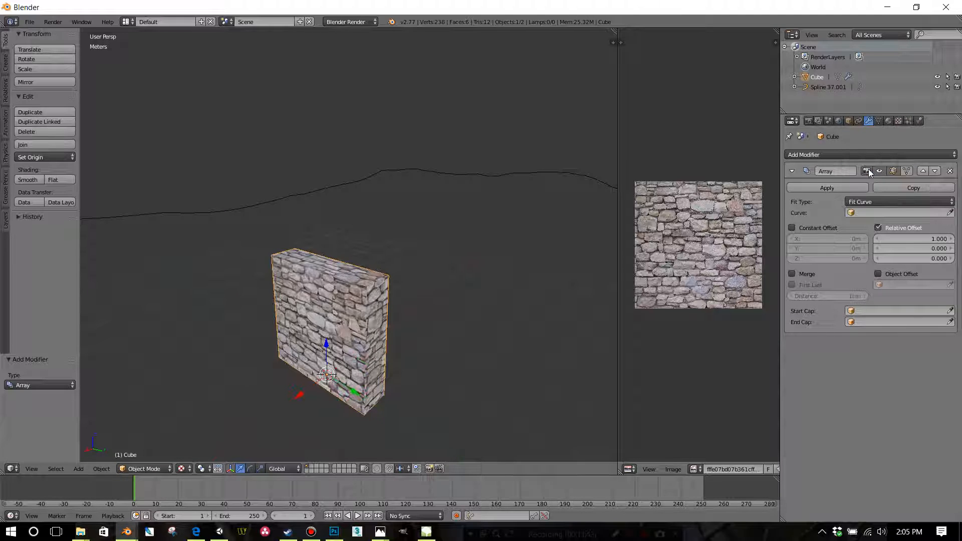
pyautogui.click(856, 216)
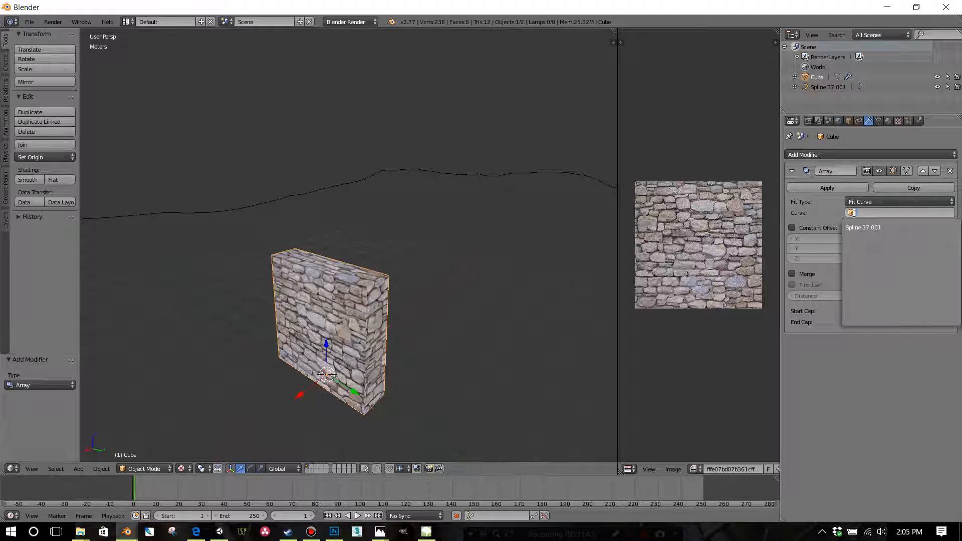
pyautogui.click(857, 227)
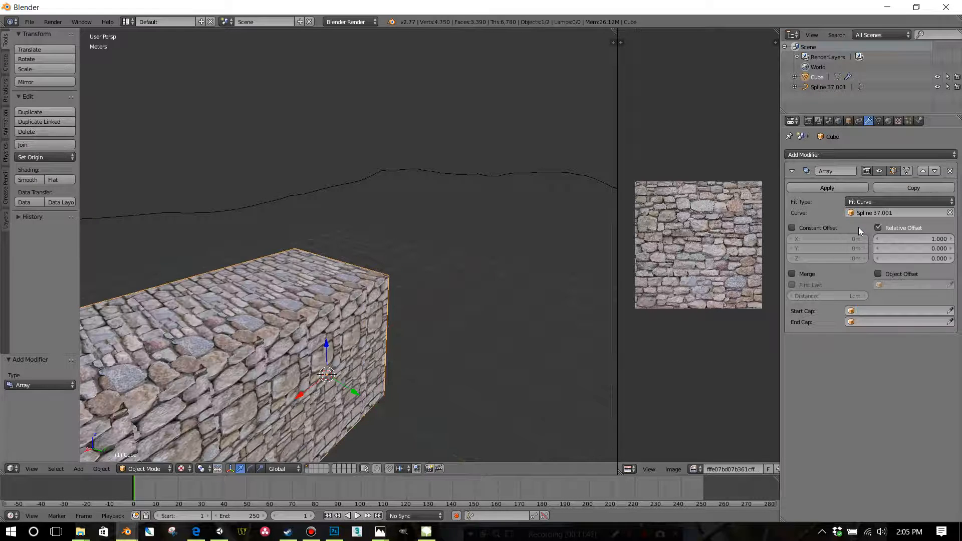
# Set the array's relative offset to 0 in X and 1 in Y so the segments line up end to end.
pyautogui.press('KP_Decimal')
pyautogui.scroll(6, 438, 275)
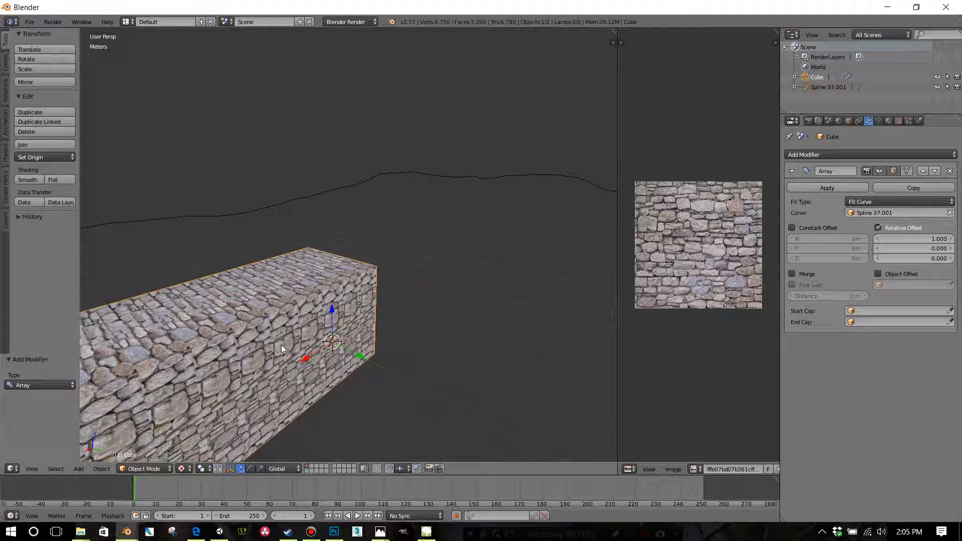
pyautogui.click(928, 239)
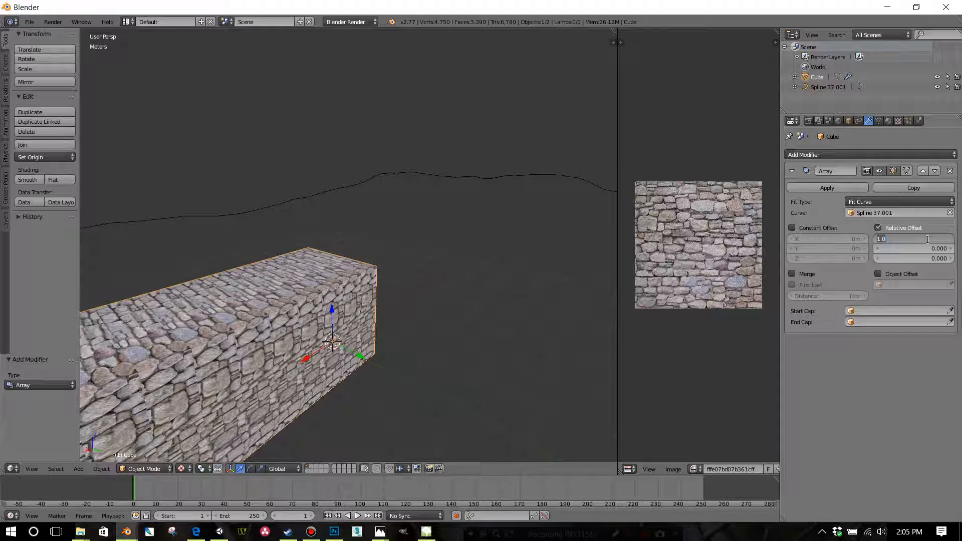
pyautogui.write('0')
pyautogui.press('Return')
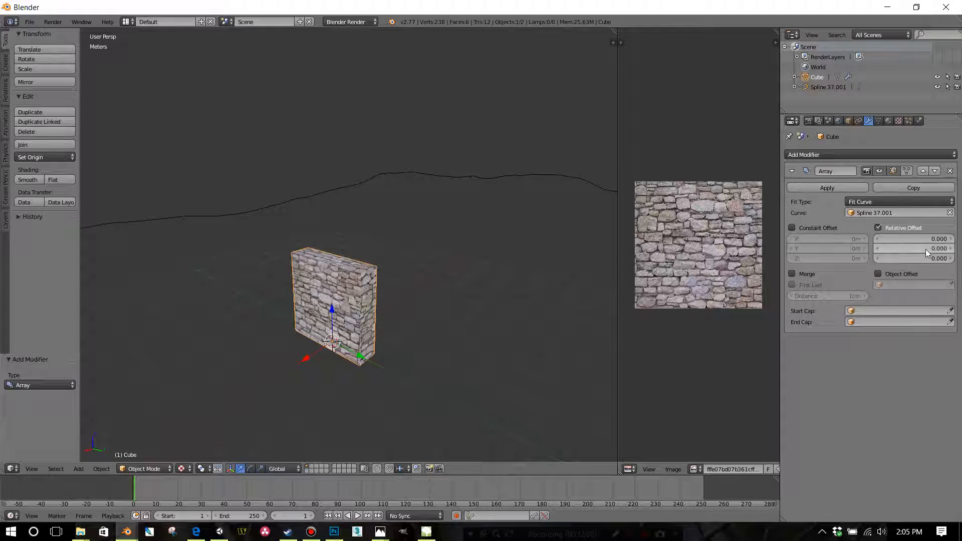
pyautogui.click(926, 249)
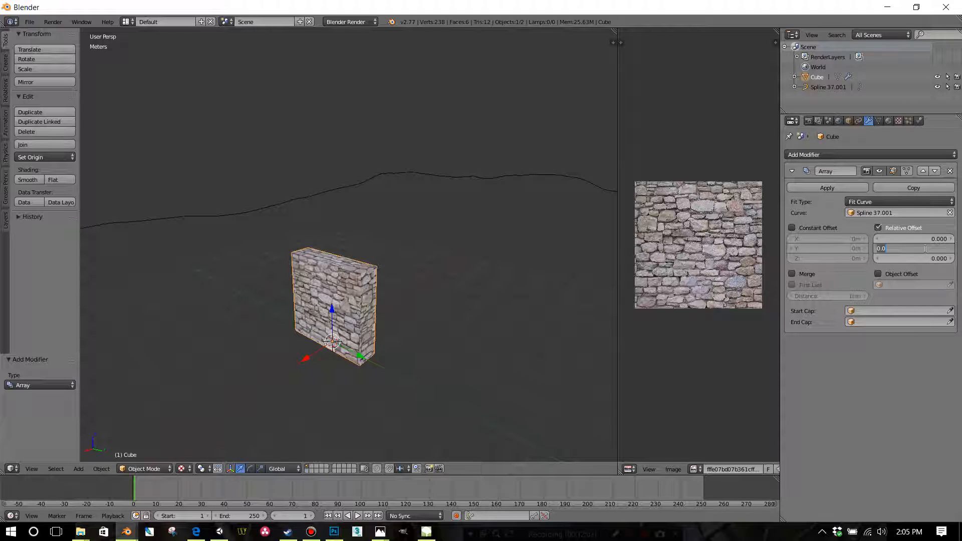
pyautogui.press('Return')
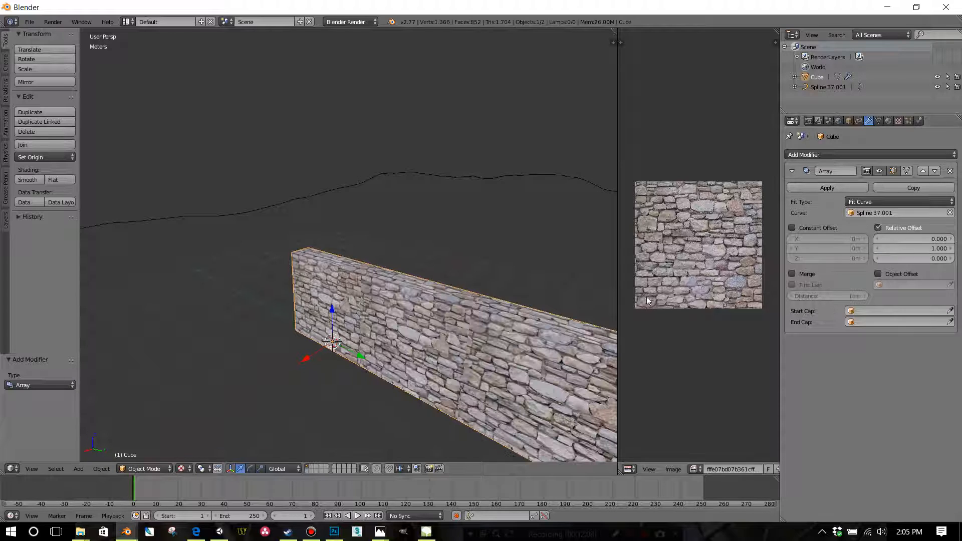
# Try a relative Y offset of 1.2 to space the wall segments apart, and restore it to 1.
pyautogui.moveTo(451, 296)
pyautogui.mouseDown(button='middle')
pyautogui.moveTo(457, 272)
pyautogui.moveTo(522, 281)
pyautogui.moveTo(497, 266)
pyautogui.moveTo(452, 290)
pyautogui.moveTo(461, 280)
pyautogui.mouseUp(button='middle')
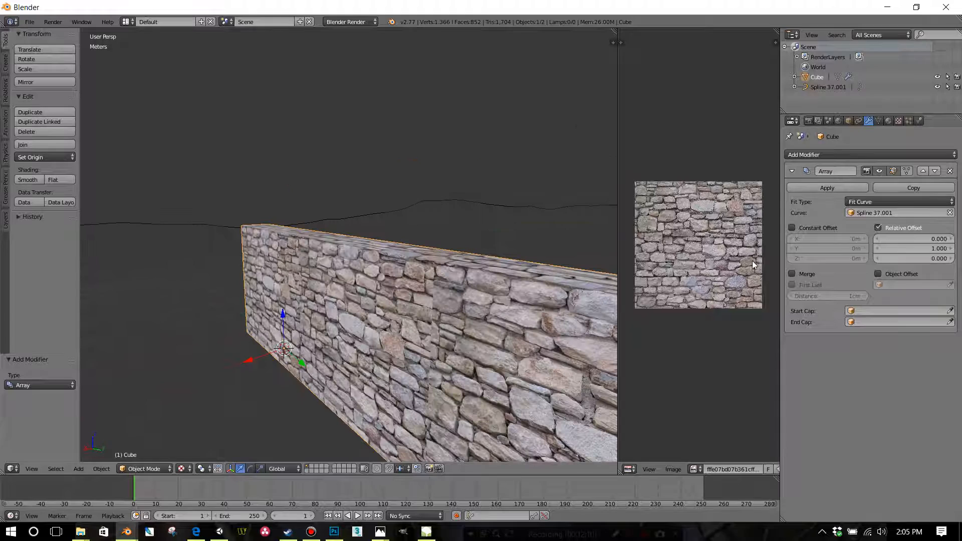
pyautogui.click(917, 250)
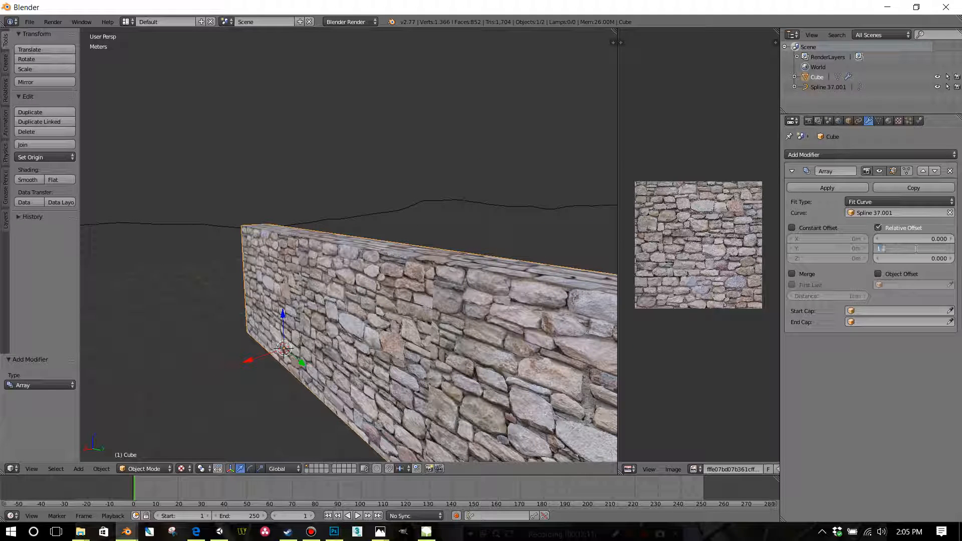
pyautogui.write('1.2')
pyautogui.press('Return')
pyautogui.scroll(-3, 416, 312)
pyautogui.moveTo(416, 312); pyautogui.dragTo(467, 311, button='middle')
pyautogui.scroll(3, 468, 312)
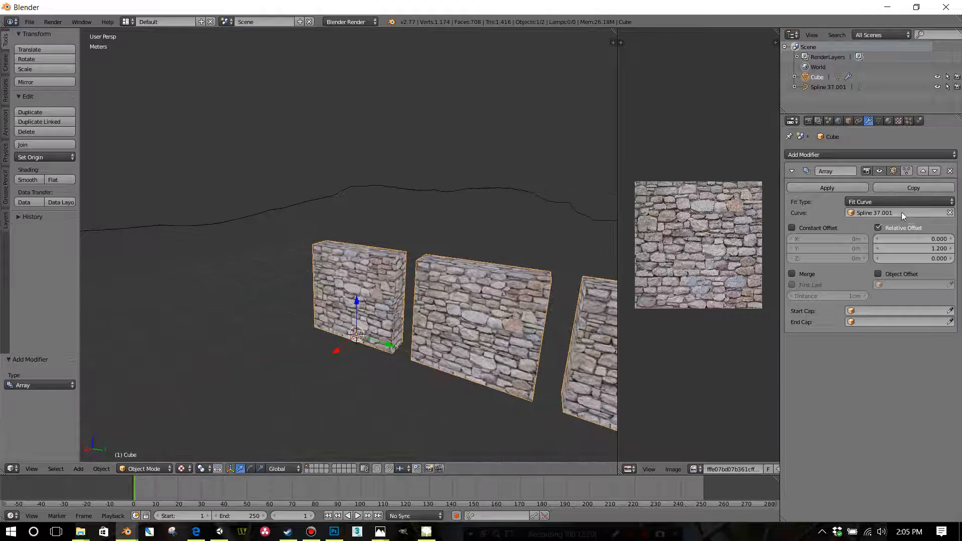
pyautogui.click(921, 248)
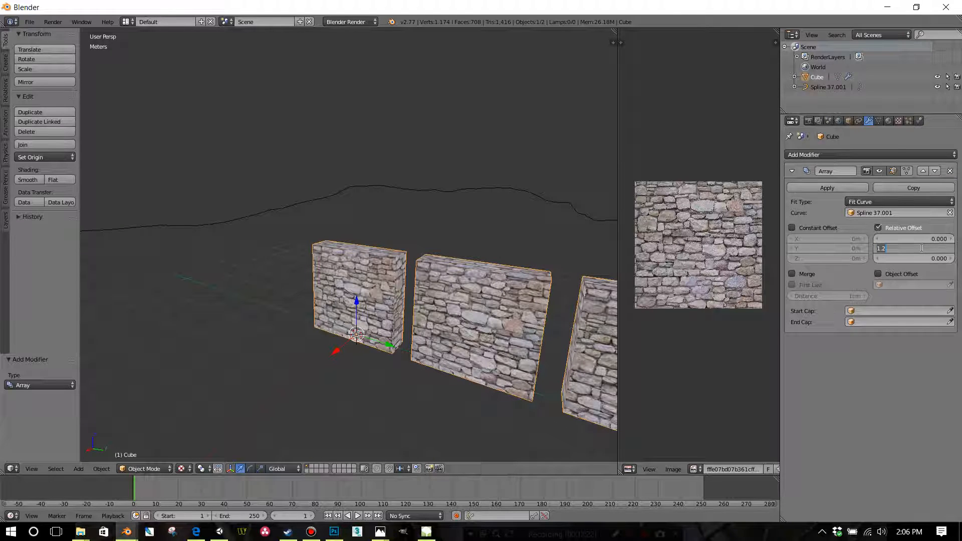
pyautogui.write('1')
pyautogui.press('Return')
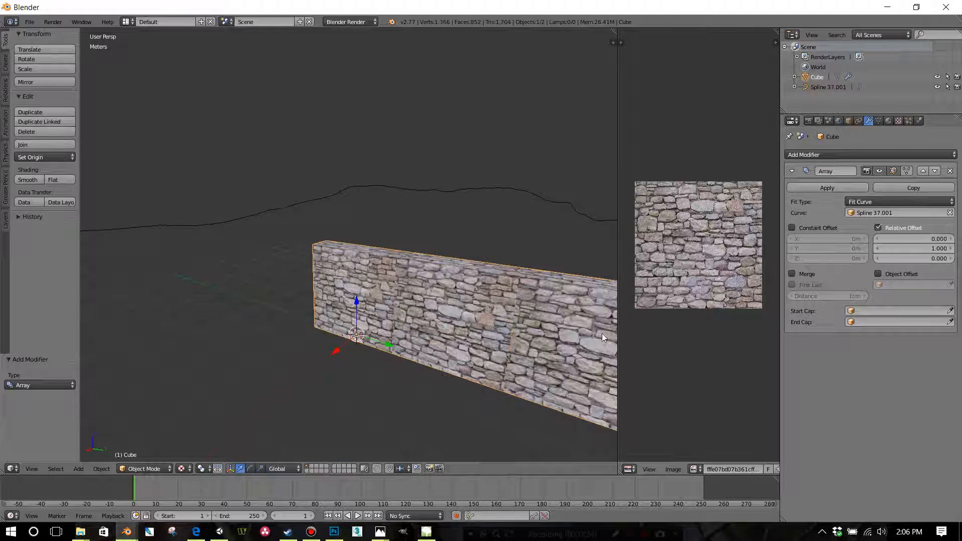
# Add a Curve modifier to the stone wall below its Array modifier.
pyautogui.moveTo(602, 333); pyautogui.dragTo(498, 272, button='middle')
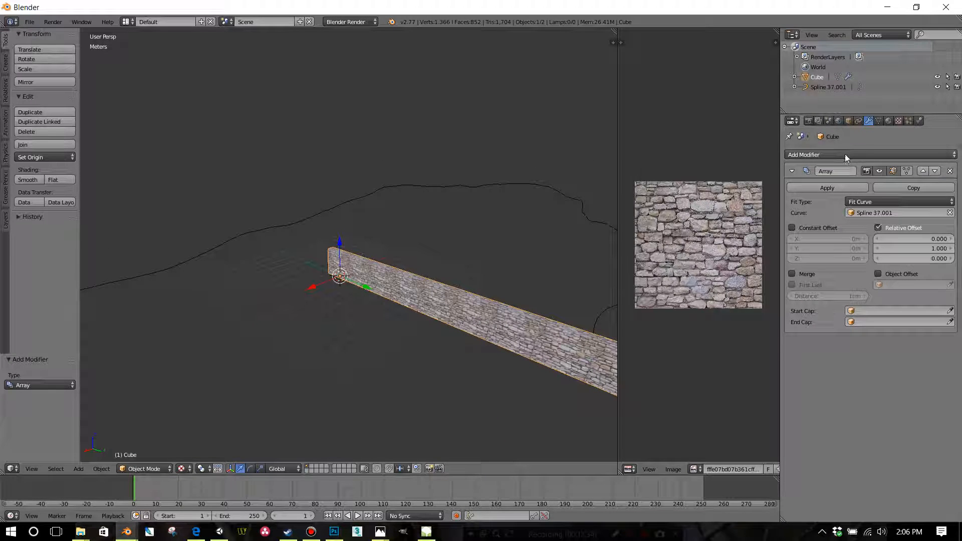
pyautogui.click(845, 154)
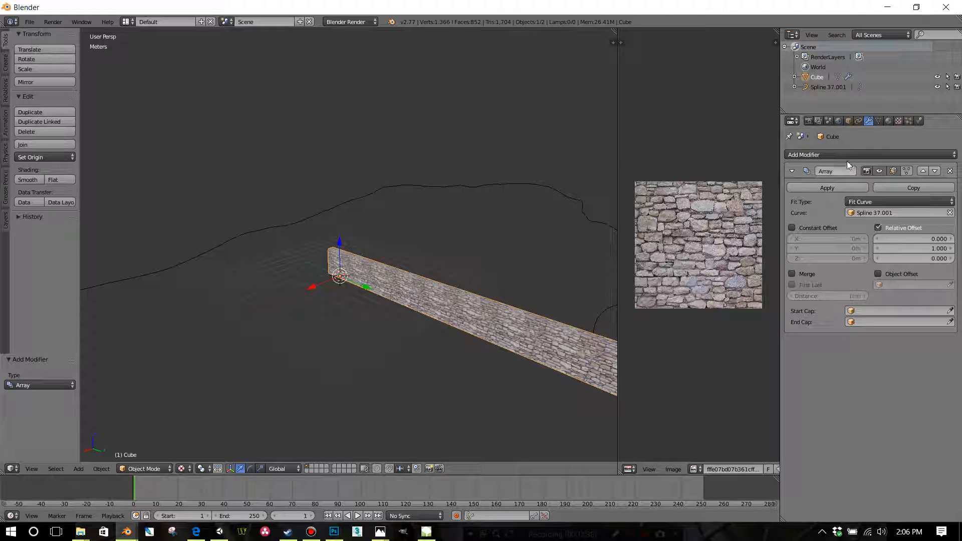
pyautogui.click(849, 155)
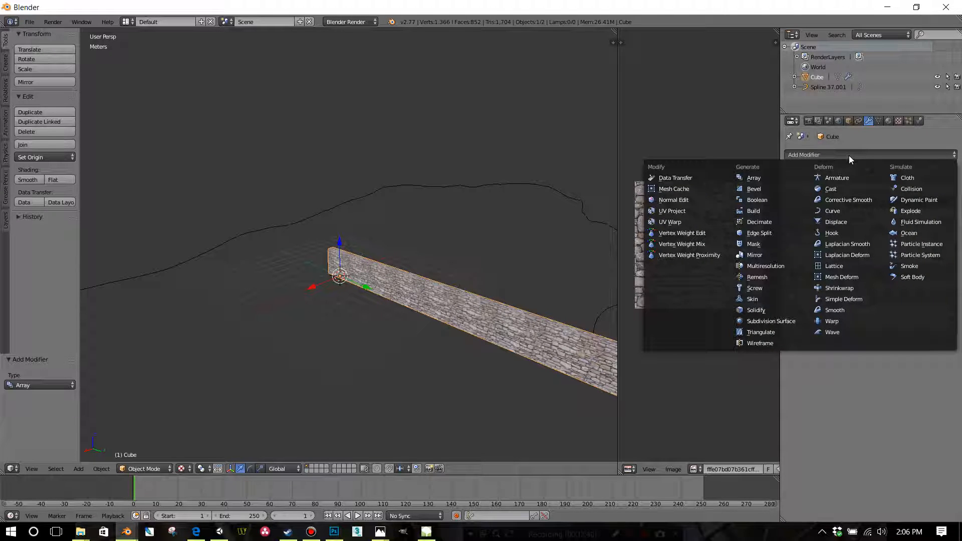
pyautogui.click(844, 213)
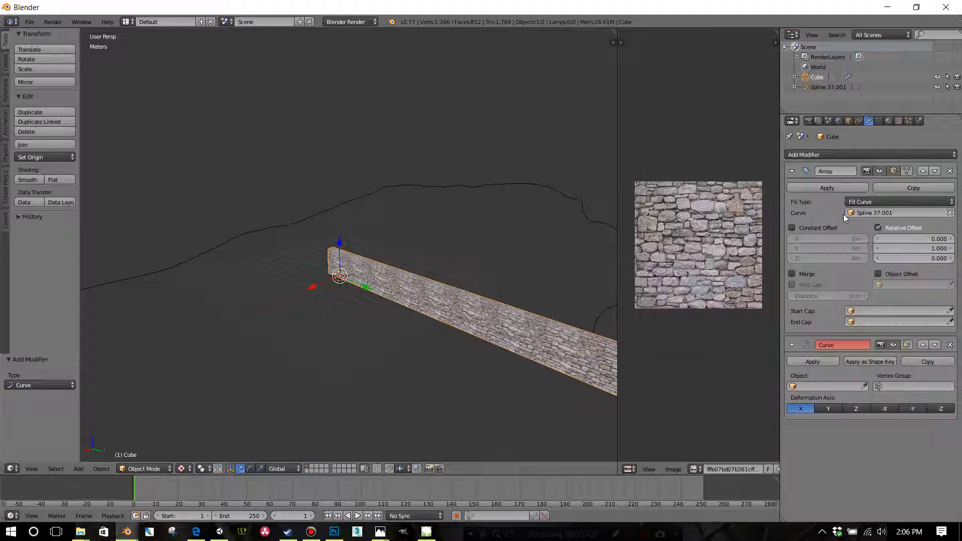
# Set the Curve modifier's object to Spline 37.001 and its deformation axis to -Z so the wall stands upright along the shoreline.
pyautogui.click(804, 386)
pyautogui.click(805, 401)
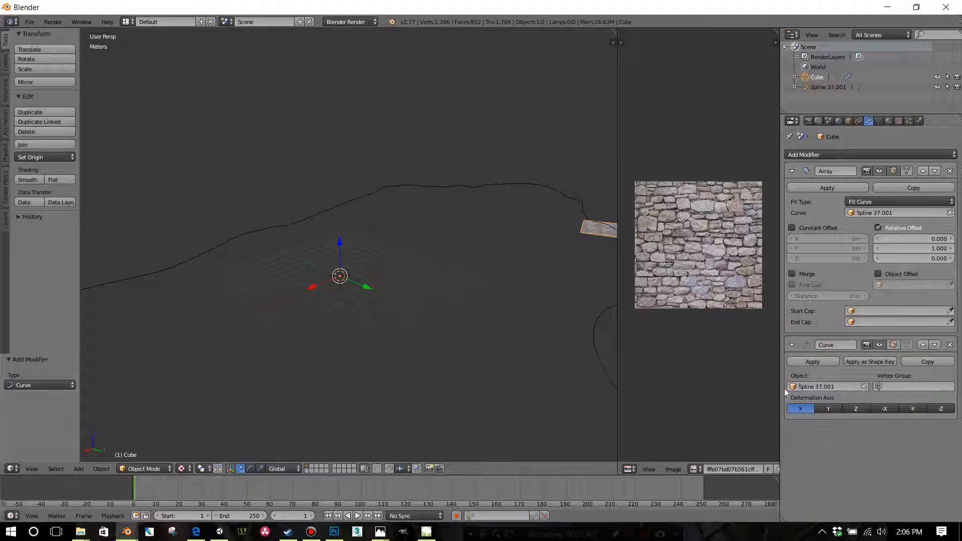
pyautogui.click(827, 409)
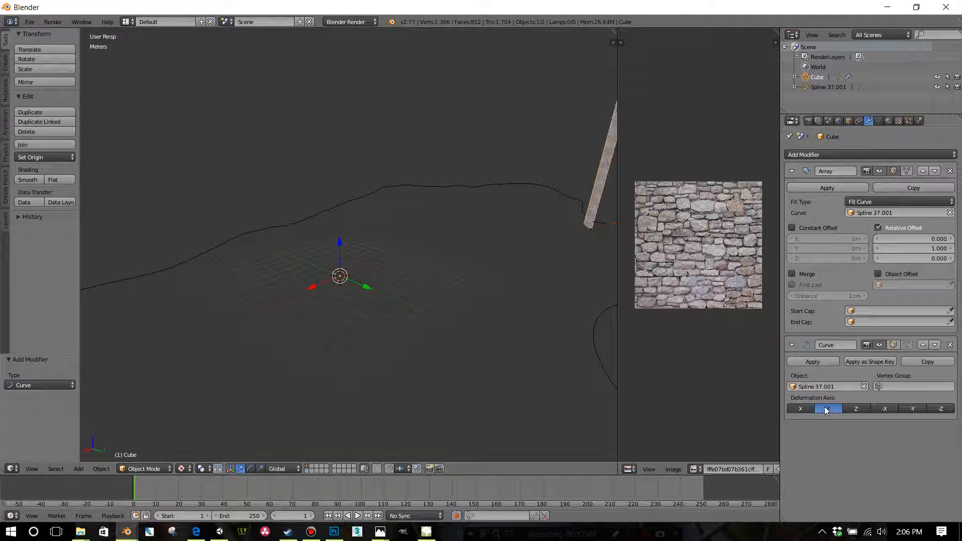
pyautogui.click(853, 409)
pyautogui.click(875, 408)
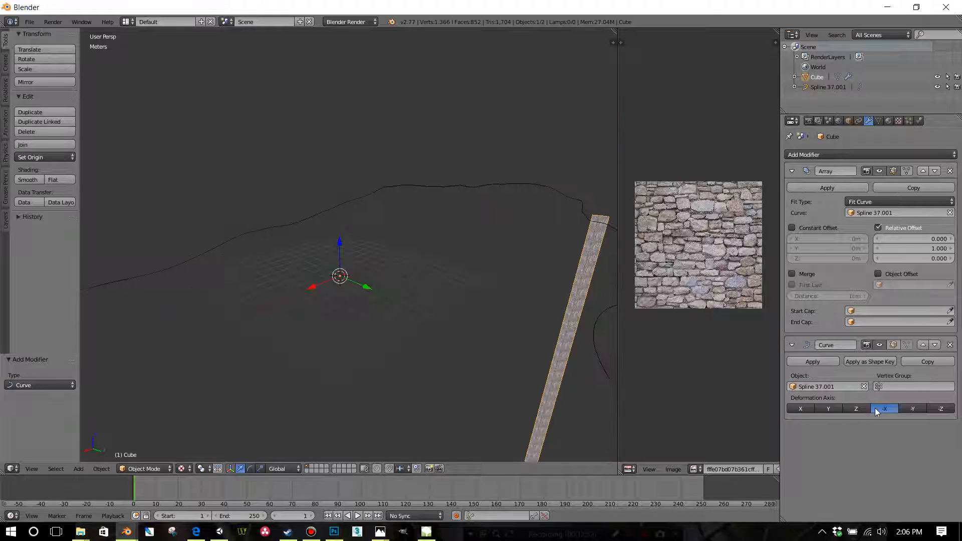
pyautogui.click(908, 408)
pyautogui.click(930, 409)
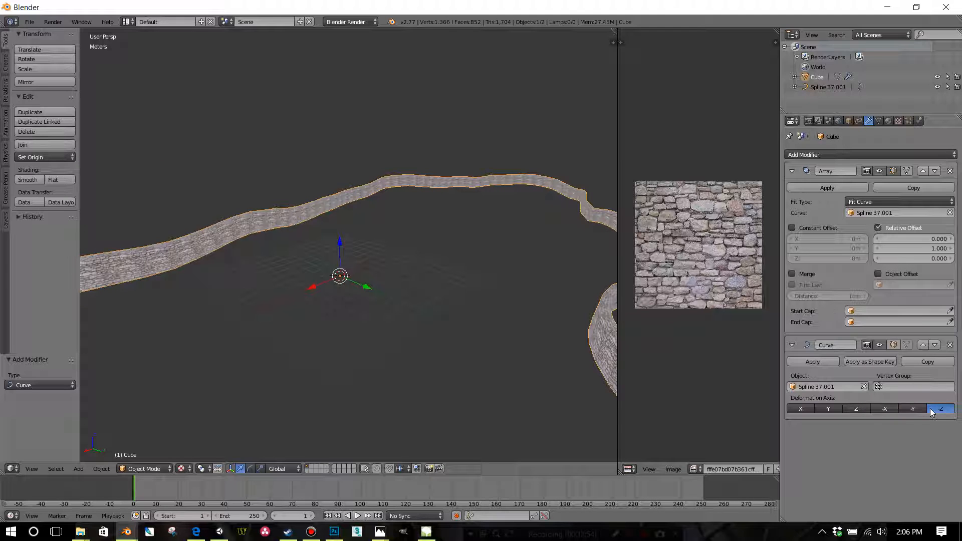
# Try Y, Z, -X and -Y as the wall's deformation axis, and set it back to -Z.
pyautogui.moveTo(605, 353); pyautogui.dragTo(562, 337, button='middle')
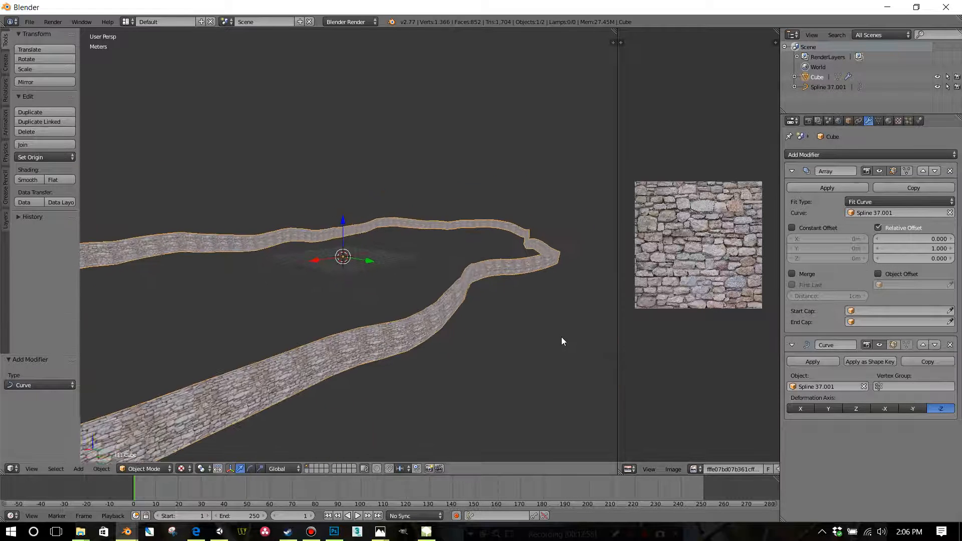
pyautogui.click(823, 406)
pyautogui.click(855, 407)
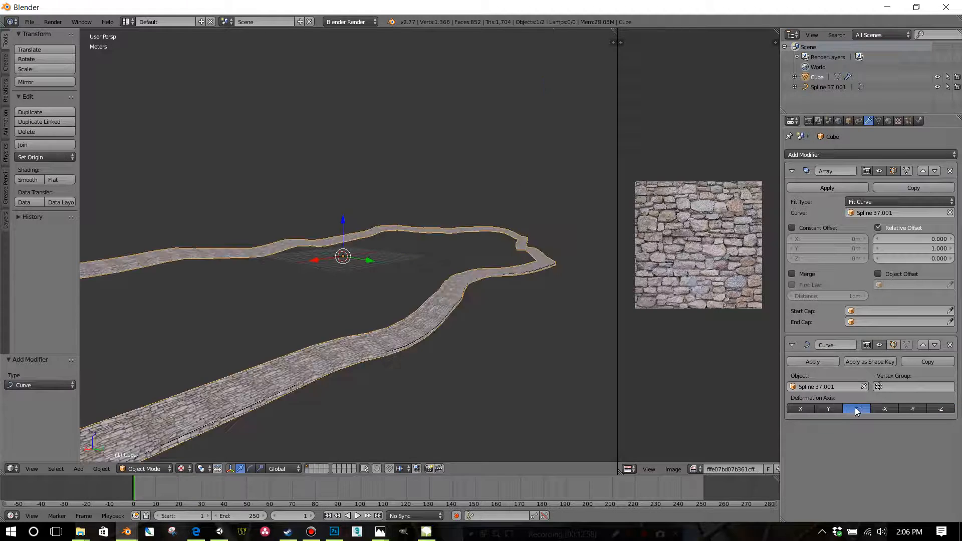
pyautogui.click(894, 409)
pyautogui.click(913, 409)
pyautogui.click(931, 408)
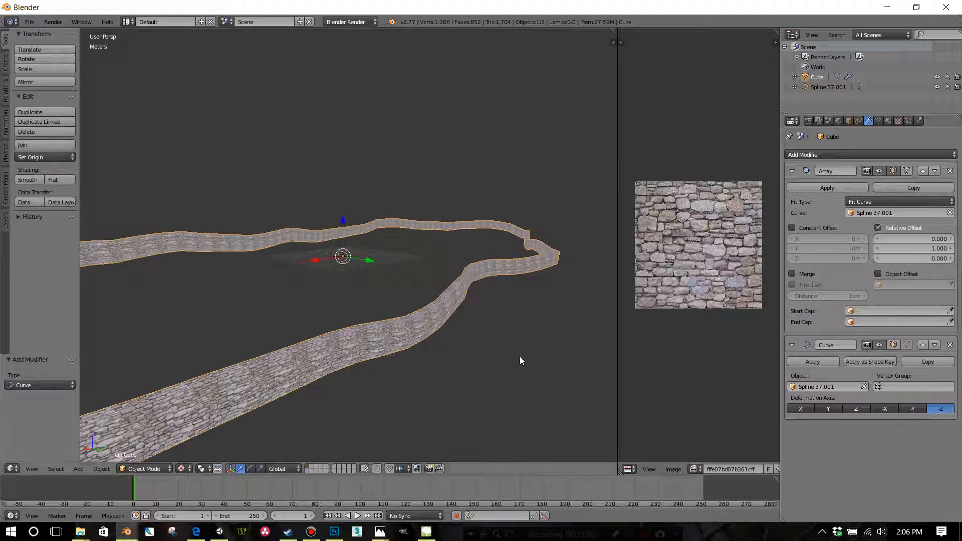
# Examine the stone texture and segment seams up close along the curved wall.
pyautogui.moveTo(450, 352); pyautogui.dragTo(456, 334, button='middle')
pyautogui.scroll(3, 453, 342)
pyautogui.scroll(4, 455, 333)
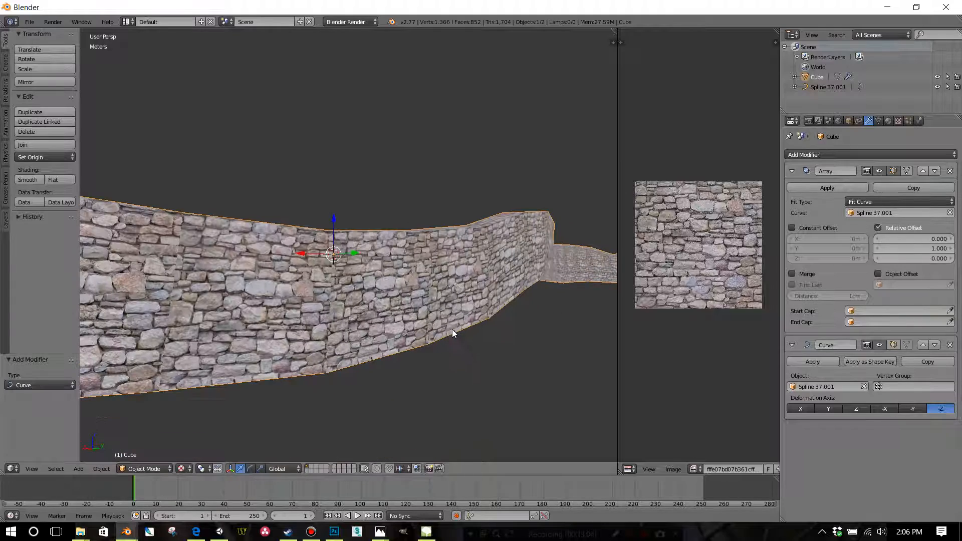
pyautogui.moveTo(452, 330); pyautogui.dragTo(534, 296, button='middle')
pyautogui.scroll(4, 472, 327)
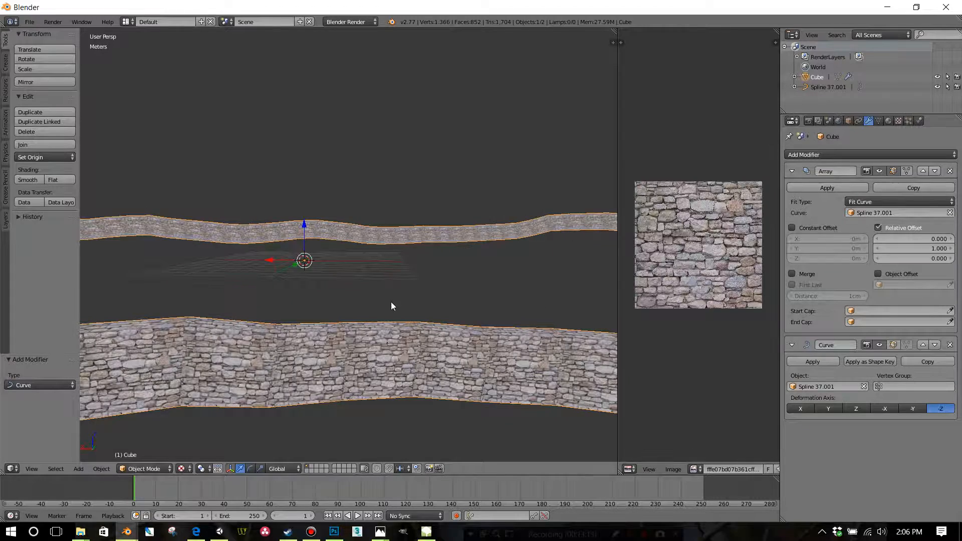
pyautogui.moveTo(391, 303); pyautogui.dragTo(458, 326, button='middle')
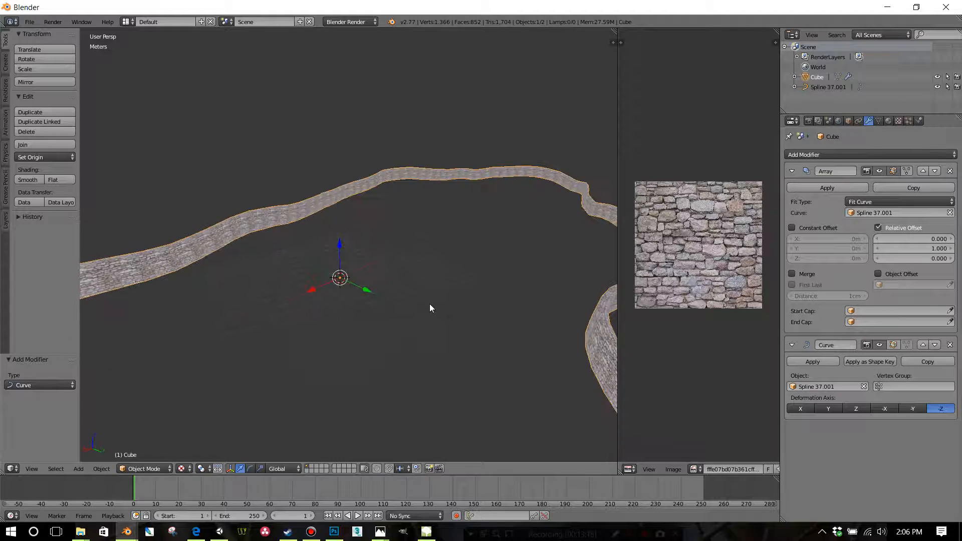
# In Edit Mode, scale the whole block's UV layout to about 0.72 and move it down over the stone image.
pyautogui.press('Tab')
pyautogui.scroll(4, 368, 288)
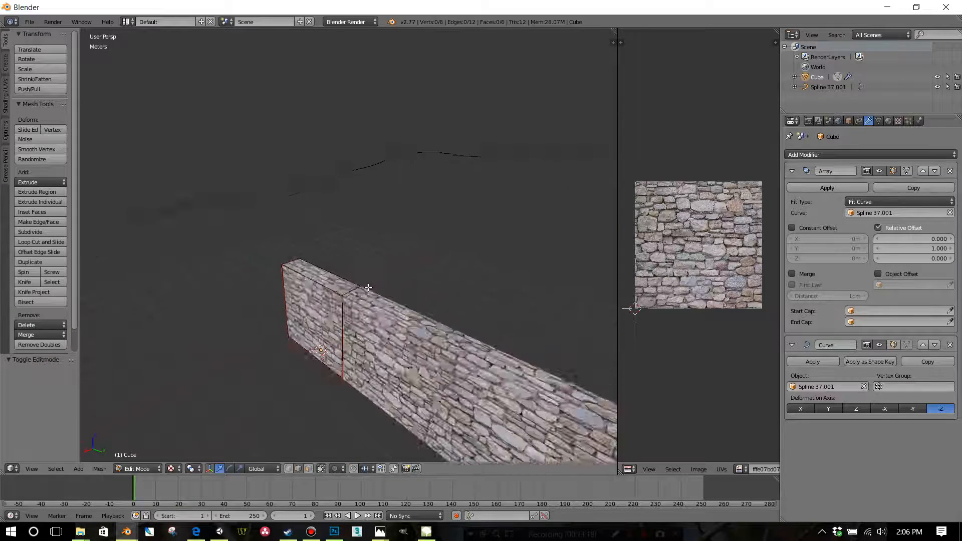
pyautogui.moveTo(368, 288); pyautogui.dragTo(408, 289, button='middle')
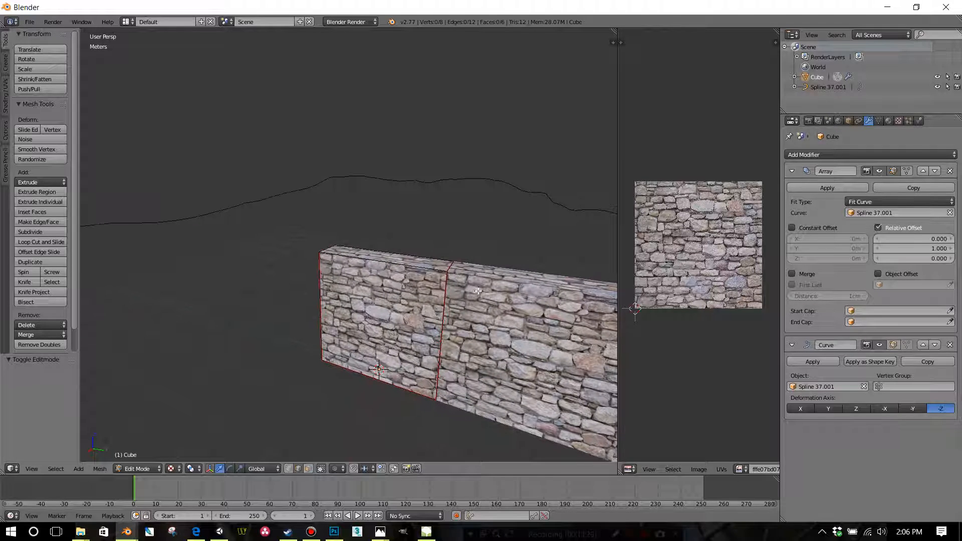
pyautogui.press('a')
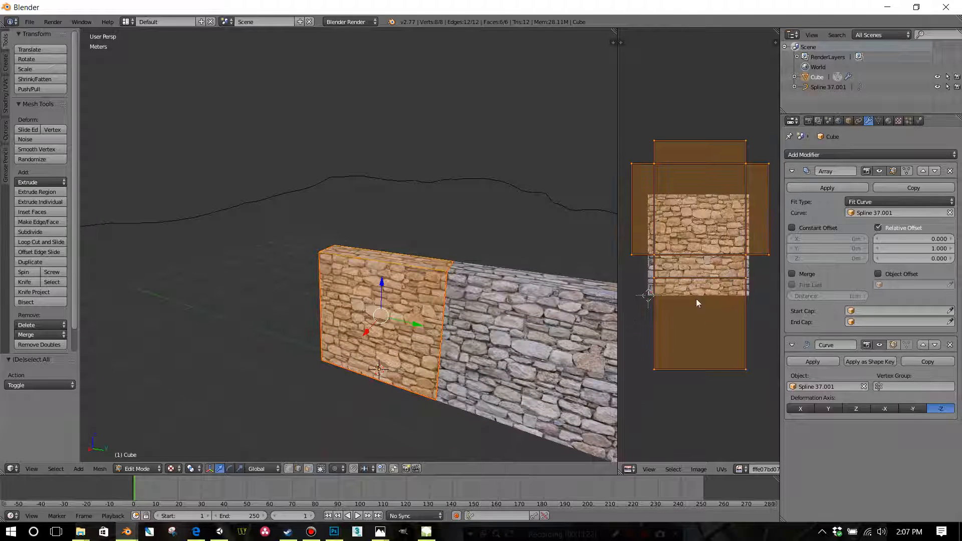
pyautogui.press('s')
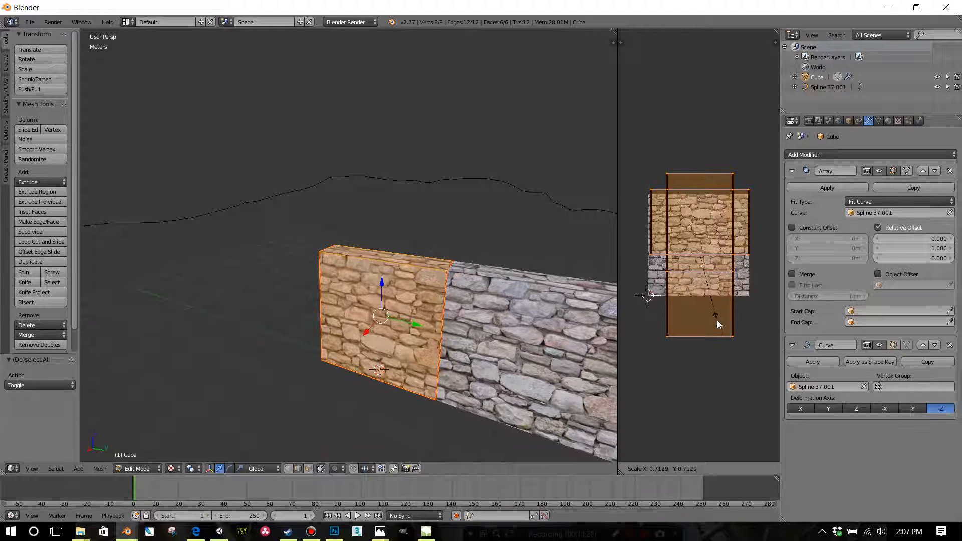
pyautogui.click(718, 321)
pyautogui.press('g')
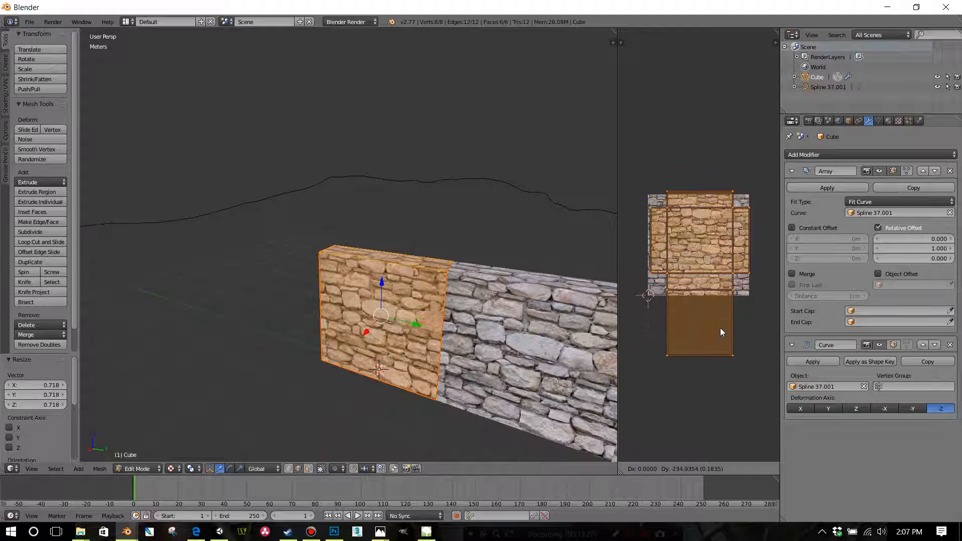
pyautogui.click(720, 329)
# Scale the UV layout up by about 1.5 and reposition it so a large side face matches the stone image's edges.
pyautogui.press('g')
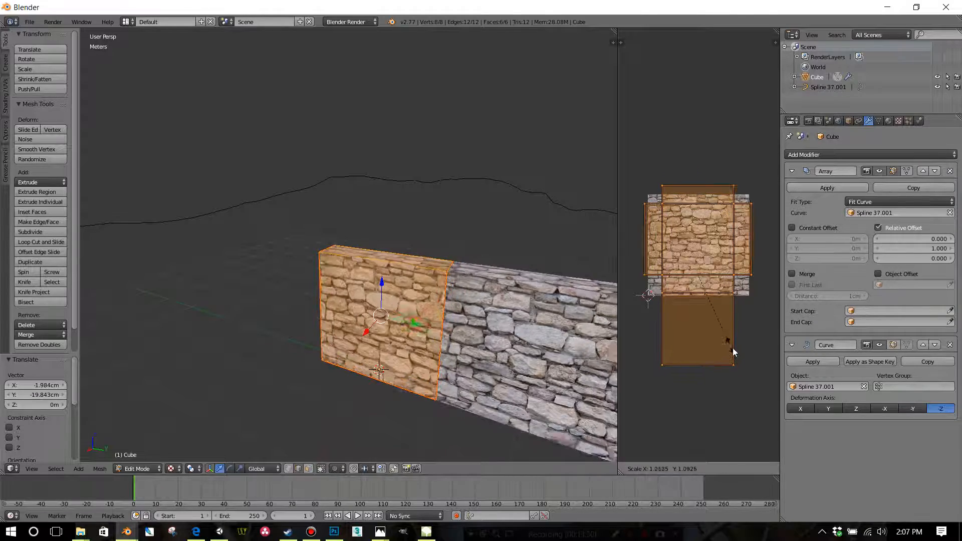
pyautogui.press('s')
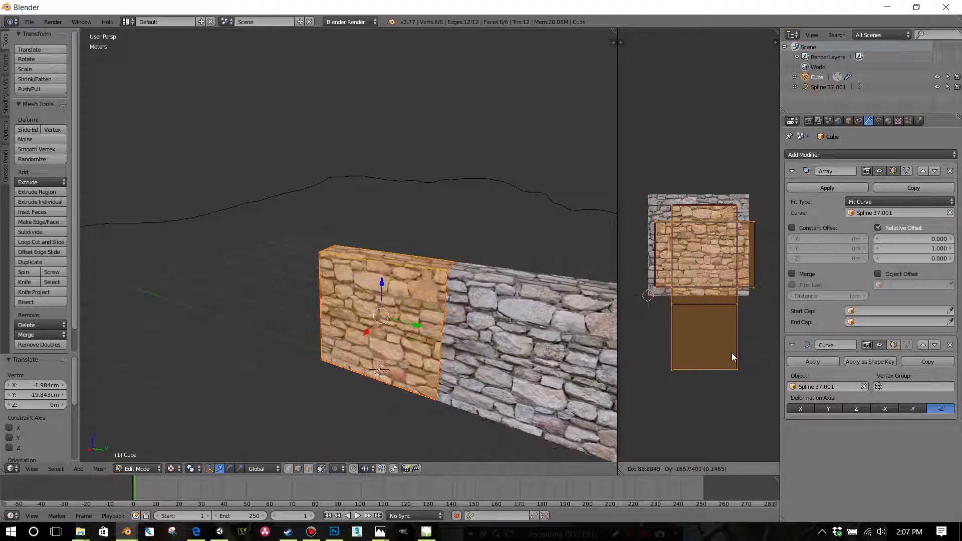
pyautogui.click(743, 366)
pyautogui.press('g')
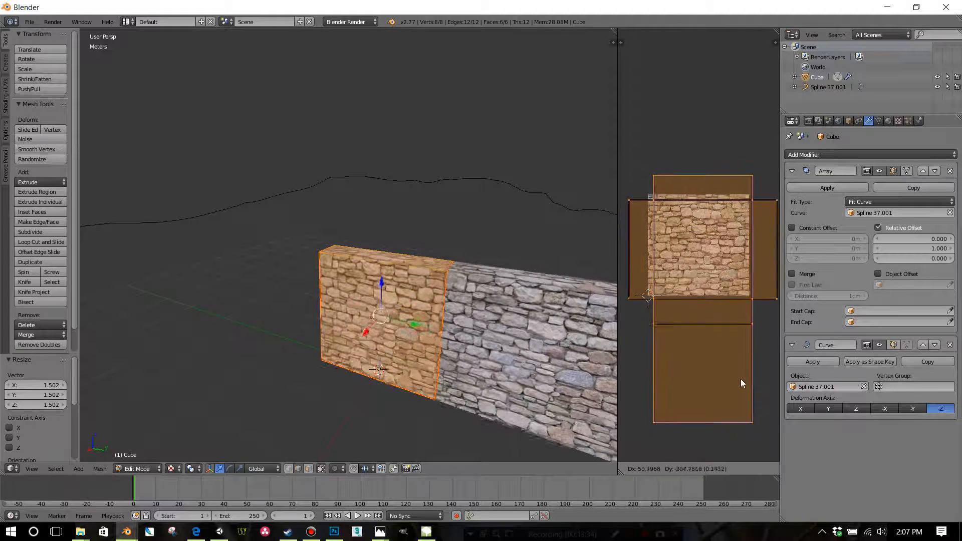
pyautogui.click(735, 374)
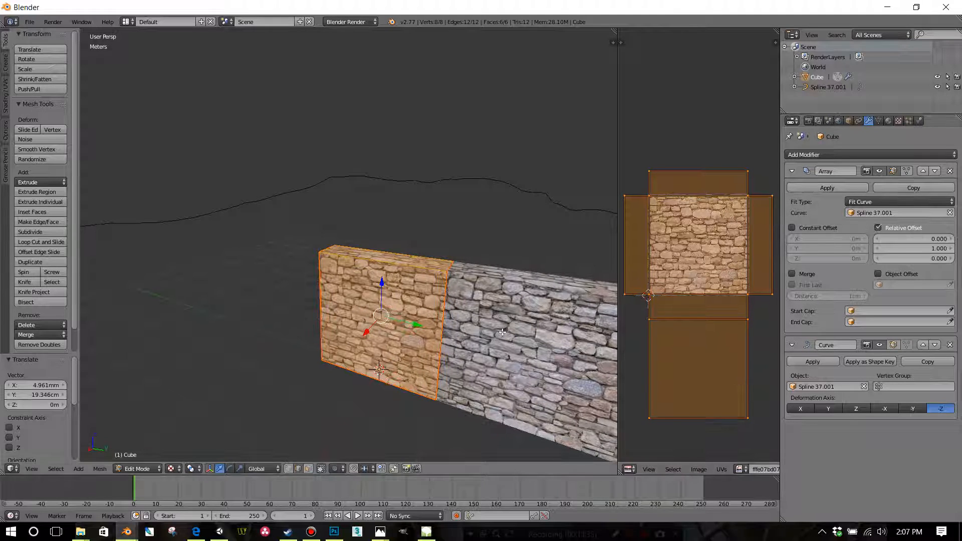
# Return to Object Mode and examine the retextured wall around the full shoreline loop.
pyautogui.scroll(-3, 501, 329)
pyautogui.scroll(2, 525, 308)
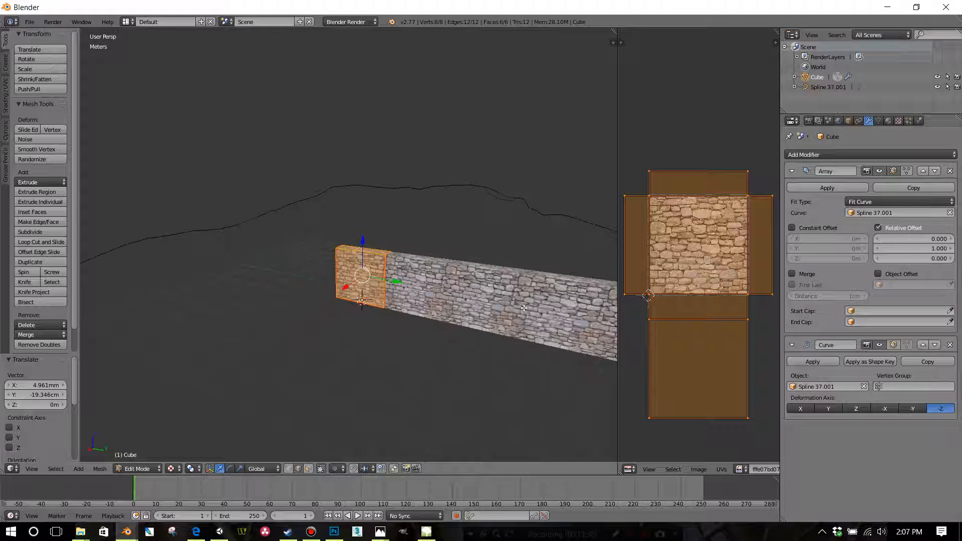
pyautogui.scroll(1, 421, 278)
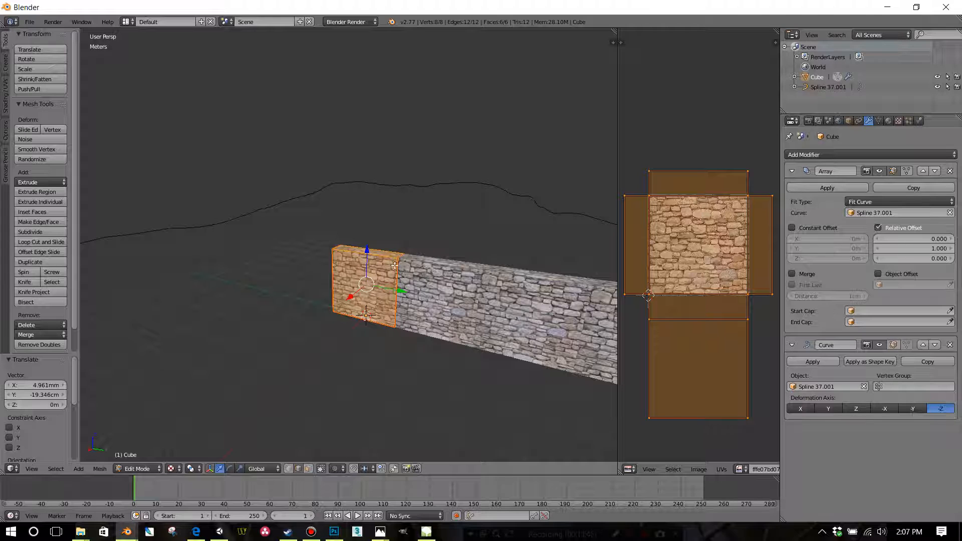
pyautogui.scroll(-5, 494, 307)
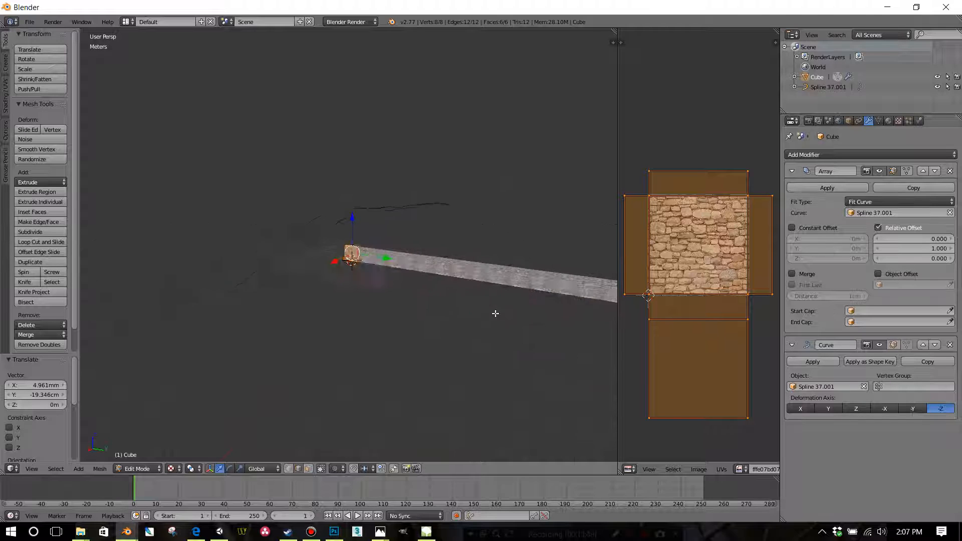
pyautogui.scroll(5, 497, 310)
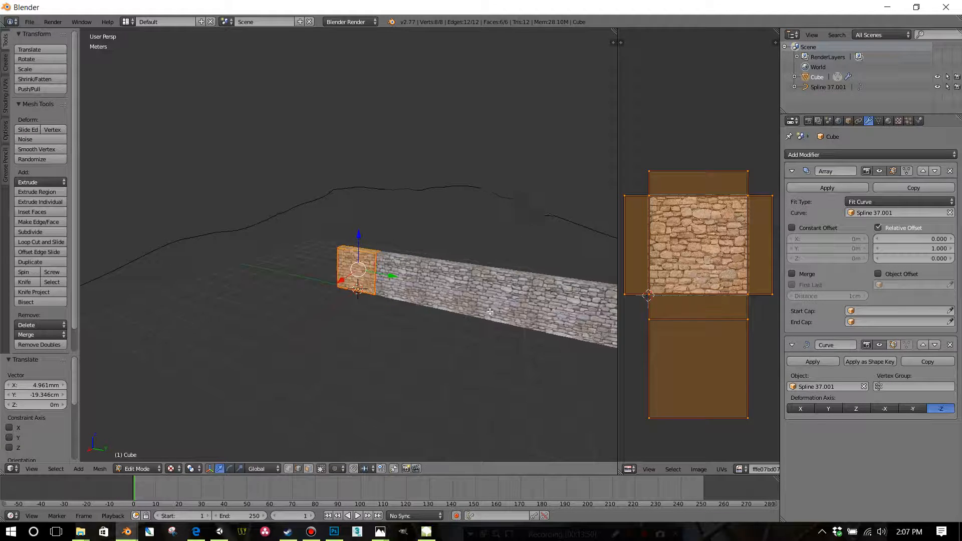
pyautogui.press('Tab')
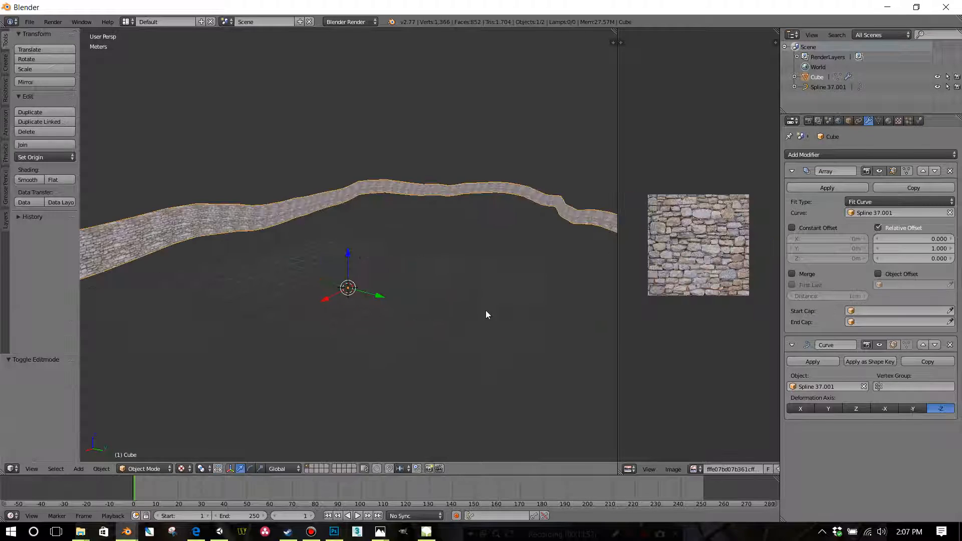
pyautogui.moveTo(444, 317); pyautogui.dragTo(449, 344, button='middle')
pyautogui.moveTo(470, 296); pyautogui.dragTo(436, 176, button='middle')
pyautogui.moveTo(432, 211); pyautogui.dragTo(410, 237, button='middle')
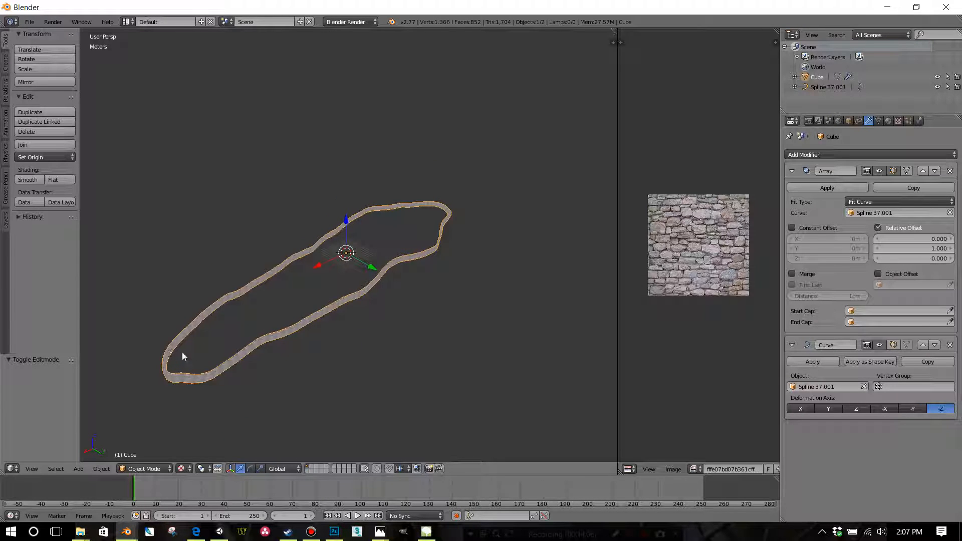
pyautogui.moveTo(182, 356); pyautogui.dragTo(339, 314, button='middle')
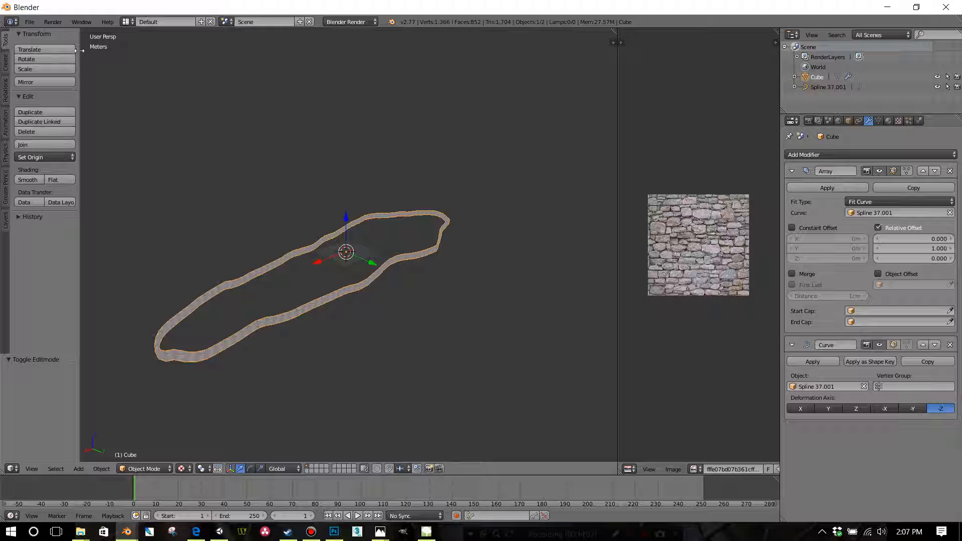
pyautogui.click(29, 22)
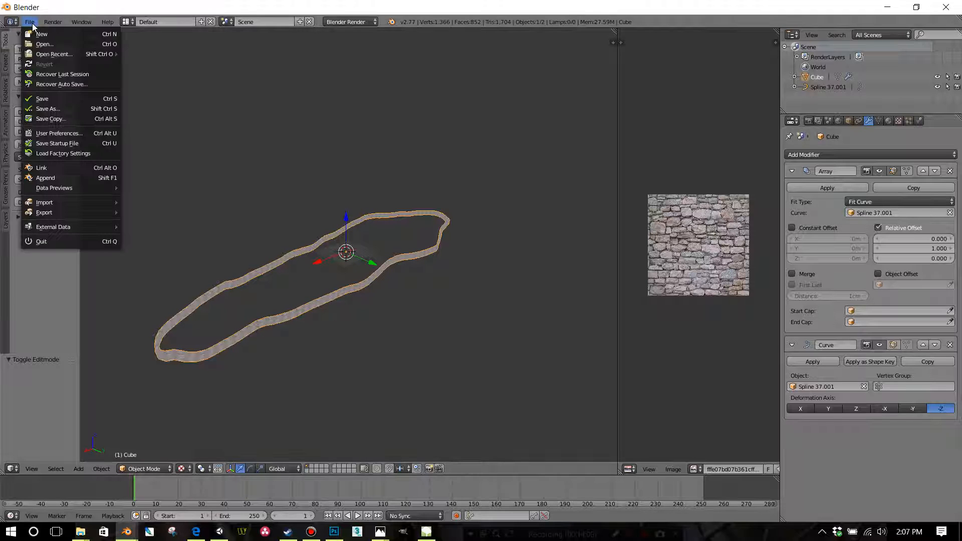
pyautogui.click(51, 109)
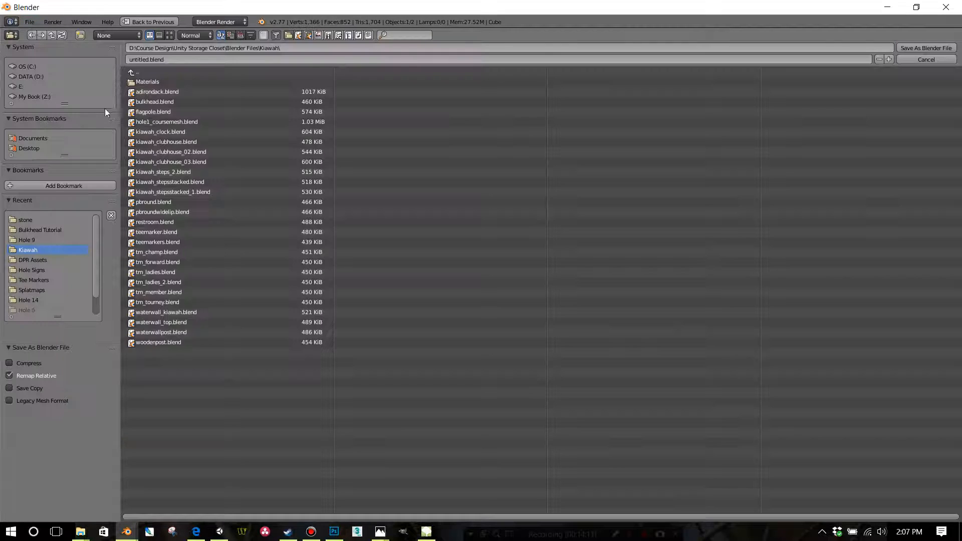
pyautogui.click(933, 59)
# Widen the Properties editor and the image editor, and bring the whole wall loop into view.
pyautogui.moveTo(399, 239)
pyautogui.mouseDown(button='middle')
pyautogui.moveTo(404, 275)
pyautogui.moveTo(406, 255)
pyautogui.mouseUp(button='middle')
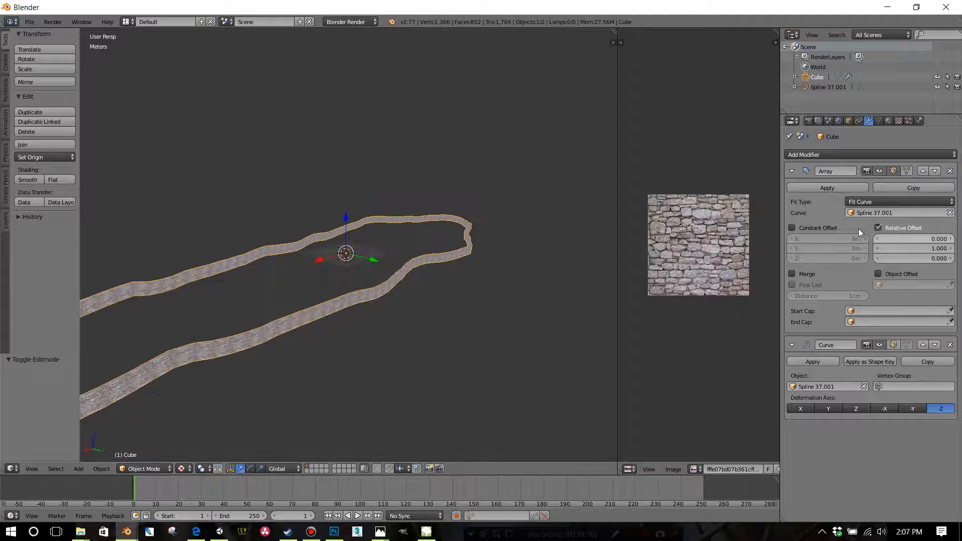
pyautogui.moveTo(780, 267); pyautogui.dragTo(754, 271)
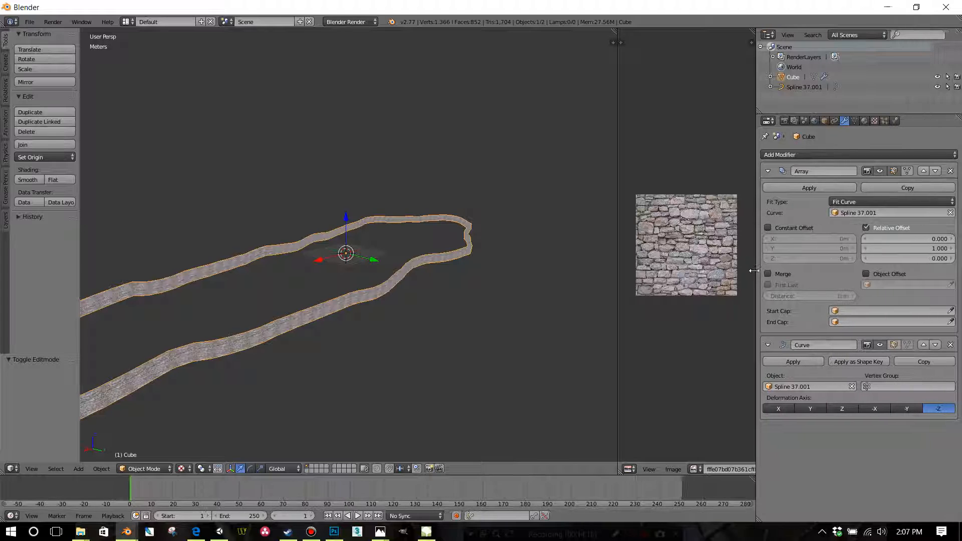
pyautogui.moveTo(618, 299); pyautogui.dragTo(541, 301)
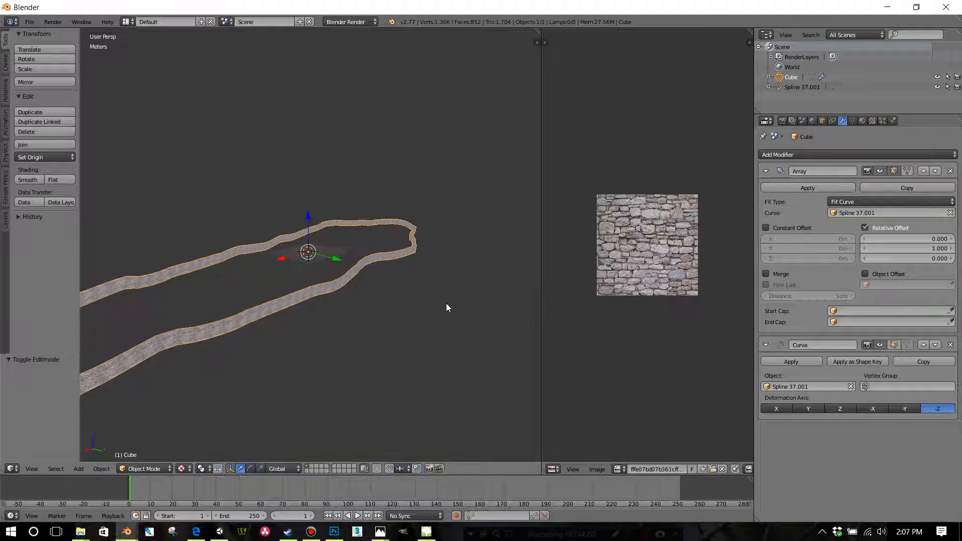
pyautogui.moveTo(448, 308)
pyautogui.mouseDown(button='middle')
pyautogui.moveTo(400, 309)
pyautogui.moveTo(438, 299)
pyautogui.mouseUp(button='middle')
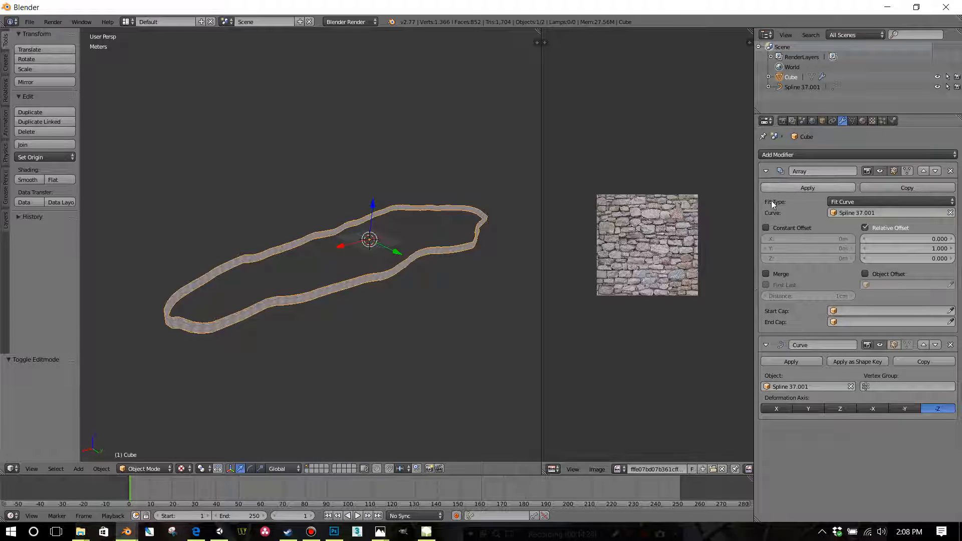
# Apply the wall's Array modifier followed by its Curve modifier, and open the resulting mesh in Edit Mode.
pyautogui.click(796, 188)
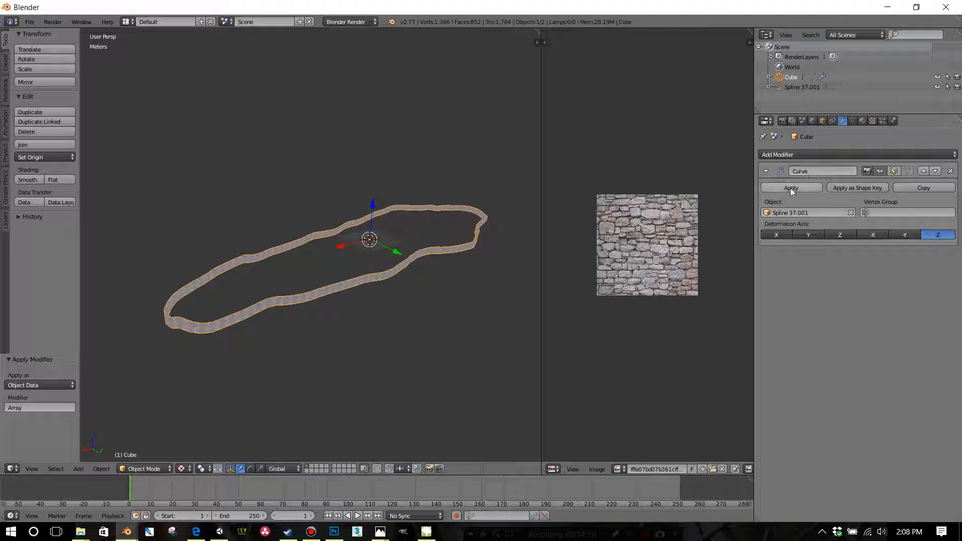
pyautogui.click(790, 188)
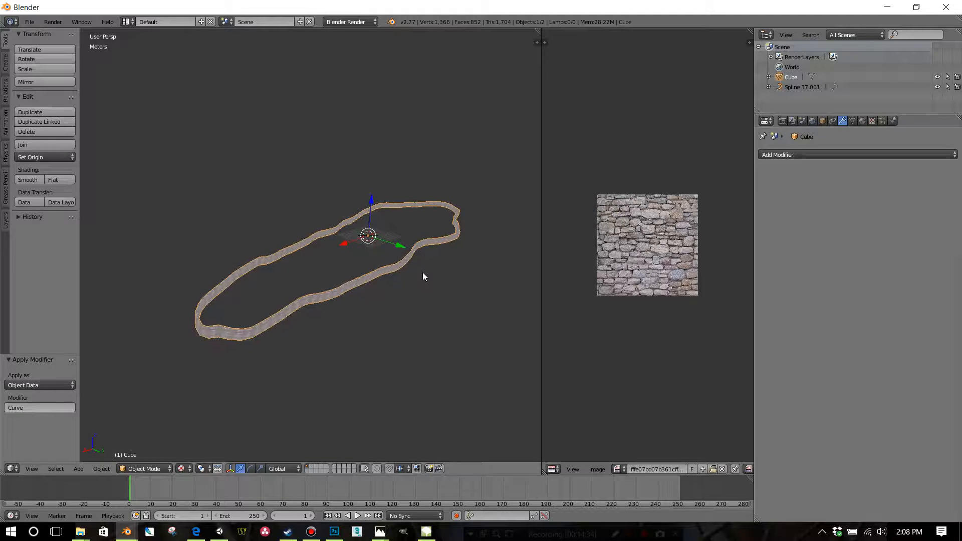
pyautogui.moveTo(423, 275); pyautogui.dragTo(447, 285, button='middle')
pyautogui.scroll(4, 419, 256)
pyautogui.press('Tab')
pyautogui.scroll(-3, 445, 286)
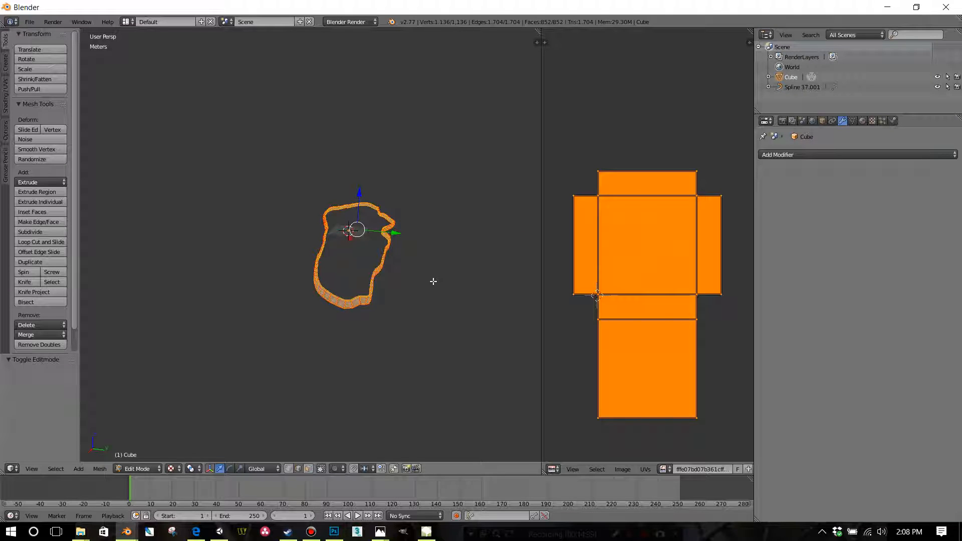
# View the wall from the top in orthographic projection with nothing selected and solid viewport shading.
pyautogui.press('KP_5')
pyautogui.press('KP_7')
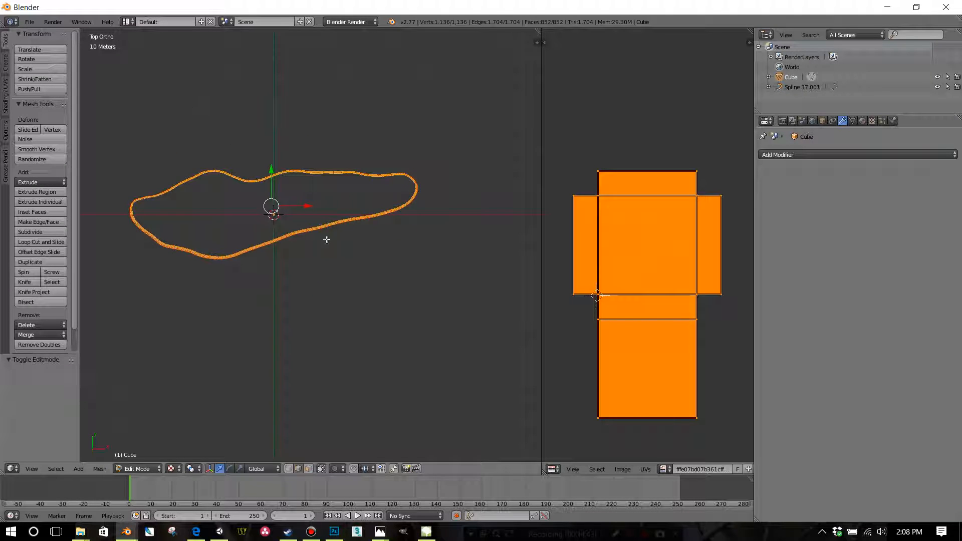
pyautogui.keyDown('shift'); pyautogui.moveTo(327, 240); pyautogui.dragTo(372, 237, button='middle'); pyautogui.keyUp('shift')
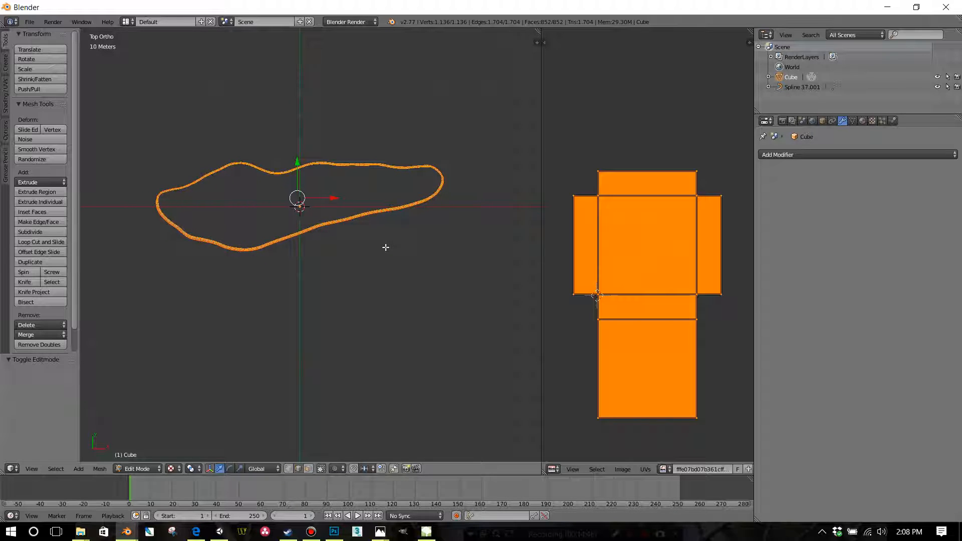
pyautogui.press('a')
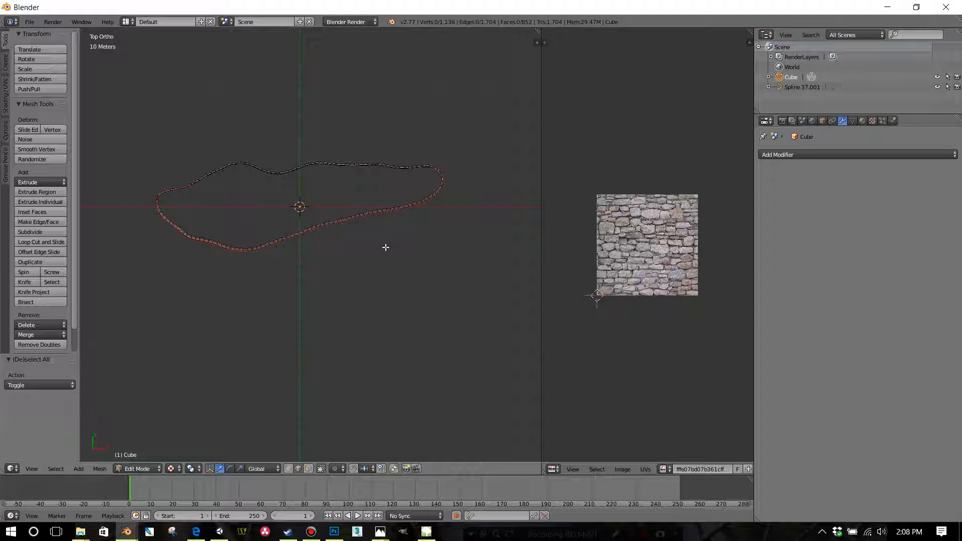
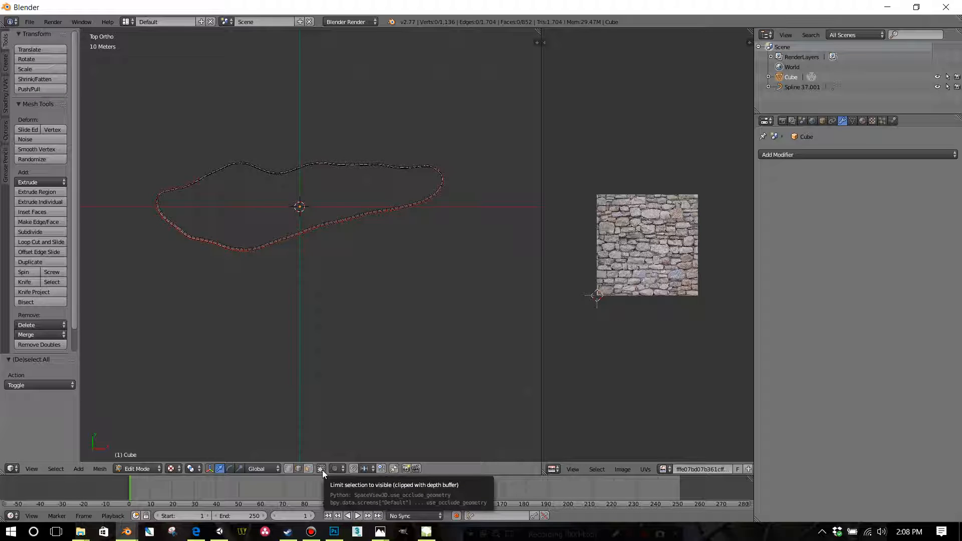
pyautogui.click(175, 471)
pyautogui.click(185, 434)
# Box-select a few adjoining blocks near the middle of the wall's lower run from a tilted view.
pyautogui.scroll(5, 246, 287)
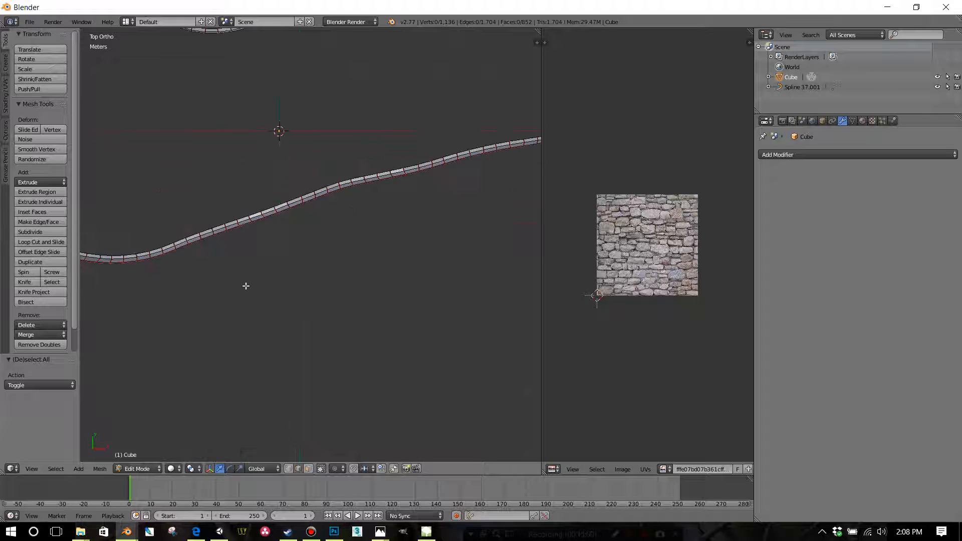
pyautogui.scroll(1, 245, 287)
pyautogui.scroll(1, 265, 266)
pyautogui.moveTo(280, 250); pyautogui.dragTo(276, 180, button='middle')
pyautogui.press('b')
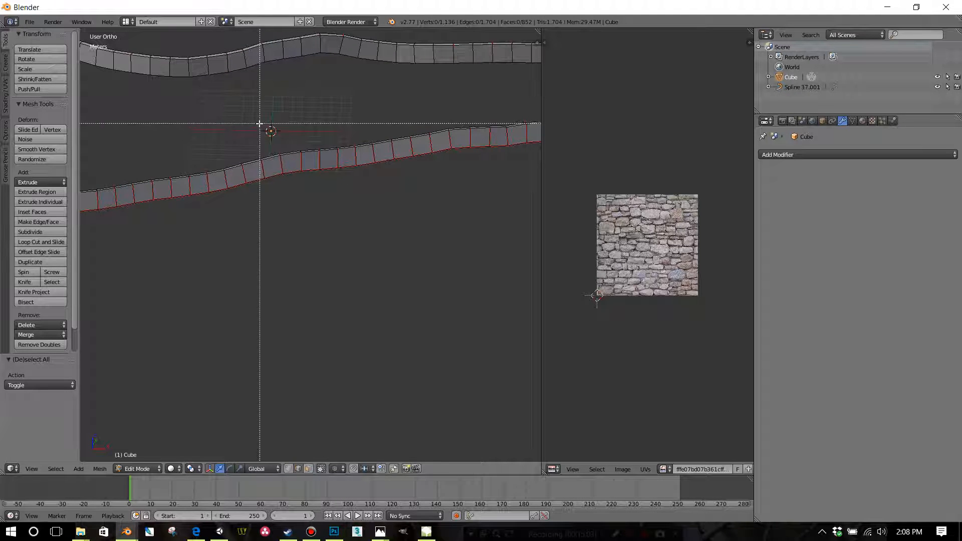
pyautogui.moveTo(262, 124); pyautogui.dragTo(336, 217)
pyautogui.moveTo(336, 230)
pyautogui.mouseDown(button='middle')
pyautogui.moveTo(463, 298)
pyautogui.moveTo(510, 204)
pyautogui.moveTo(441, 217)
pyautogui.moveTo(330, 217)
pyautogui.mouseUp(button='middle')
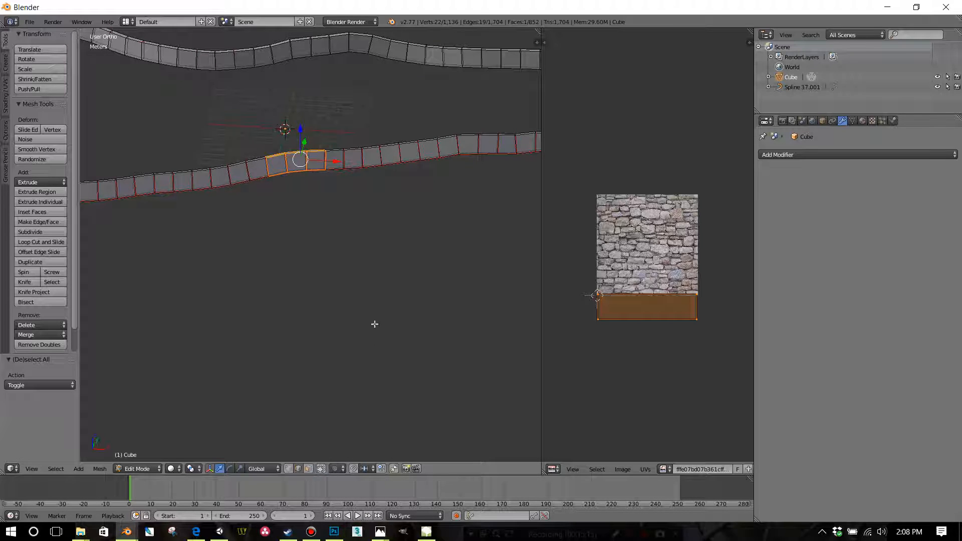
# Box-select the wall's whole lower run in top view, including the bend at its right-hand end, and delete the vertices.
pyautogui.press('KP_7')
pyautogui.scroll(-8, 371, 277)
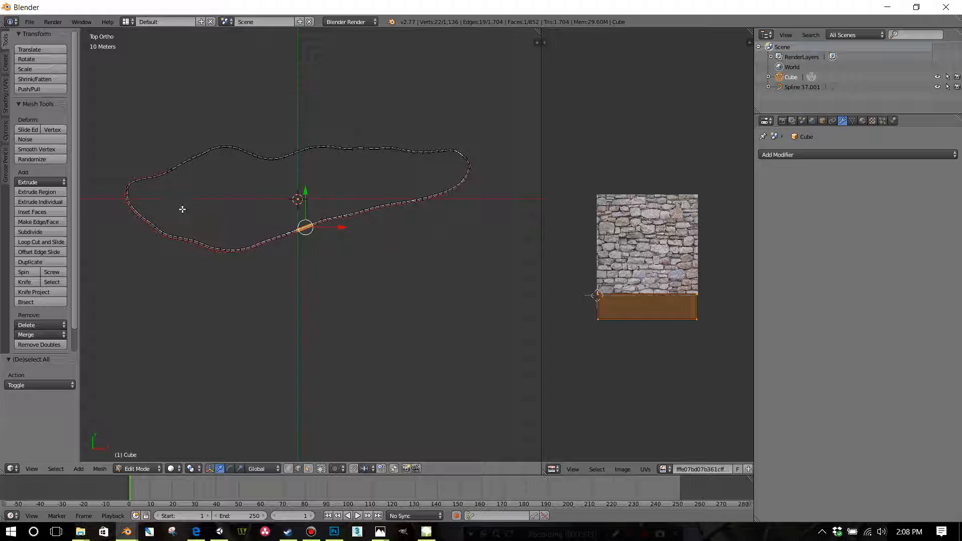
pyautogui.press('b')
pyautogui.moveTo(101, 190); pyautogui.dragTo(430, 281)
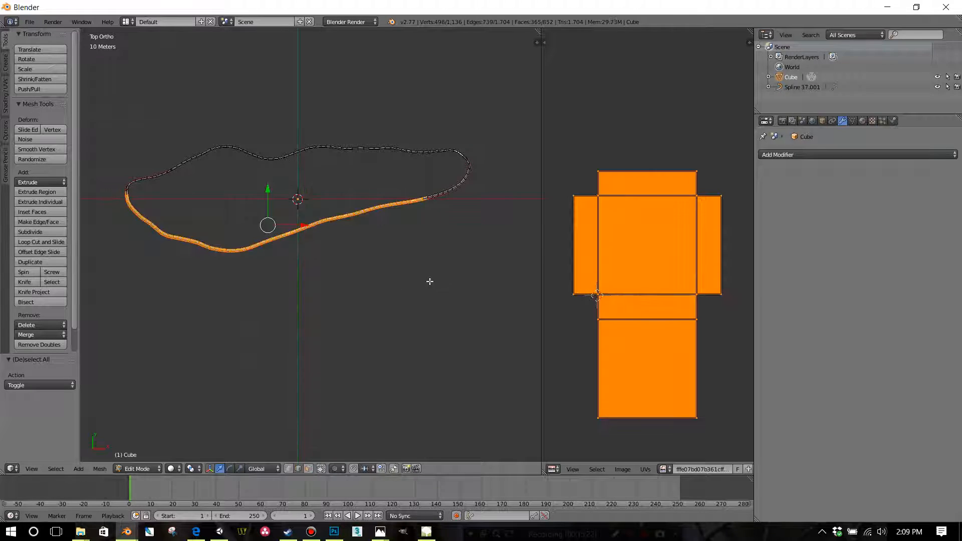
pyautogui.moveTo(521, 232); pyautogui.dragTo(383, 161)
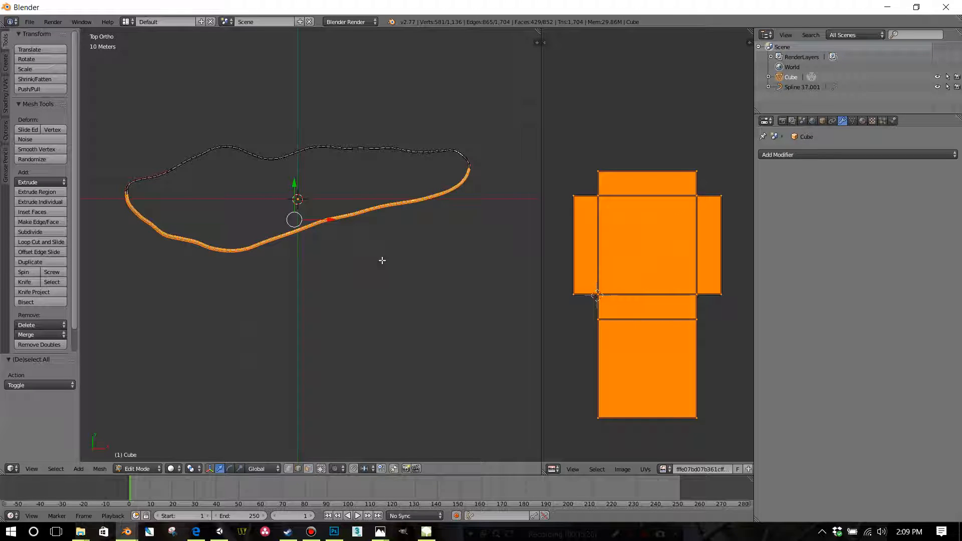
pyautogui.press('x')
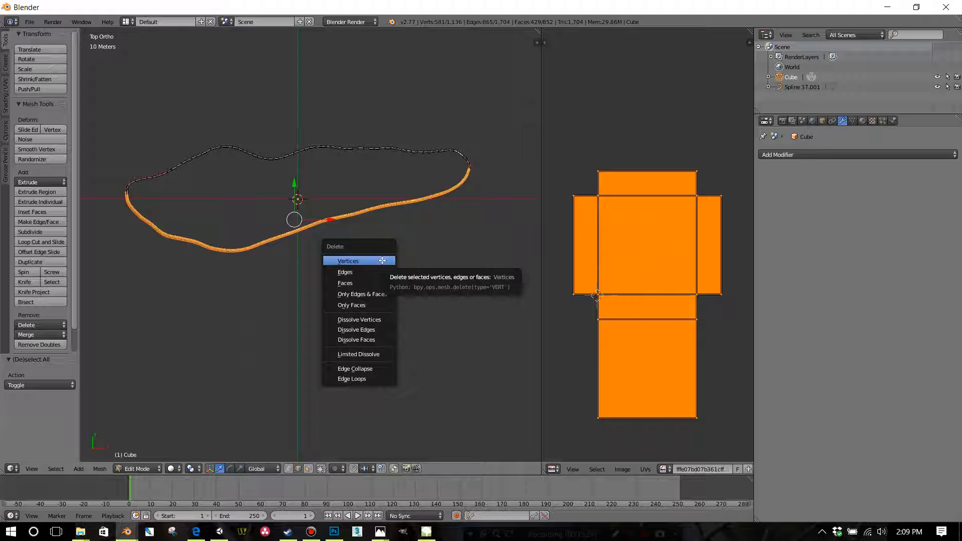
pyautogui.click(383, 260)
# Examine the cut ends of the remaining wall for leftover geometry.
pyautogui.moveTo(423, 254); pyautogui.dragTo(446, 308, button='middle')
pyautogui.scroll(6, 419, 322)
pyautogui.scroll(2, 450, 304)
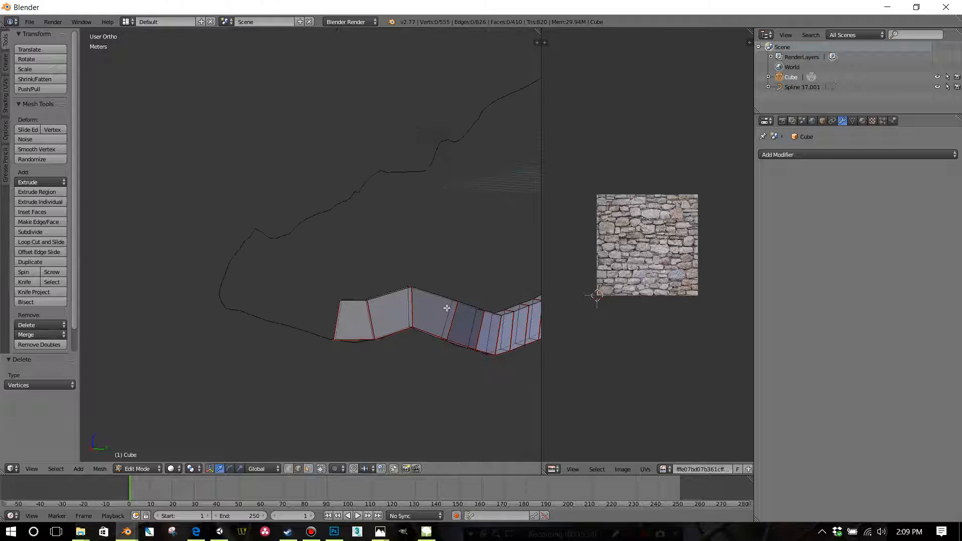
pyautogui.moveTo(481, 334); pyautogui.dragTo(396, 312, button='middle')
pyautogui.moveTo(462, 287); pyautogui.dragTo(241, 251, button='middle')
pyautogui.scroll(4, 395, 306)
pyautogui.scroll(3, 388, 273)
pyautogui.moveTo(320, 251); pyautogui.dragTo(338, 264, button='middle')
pyautogui.scroll(-4, 367, 313)
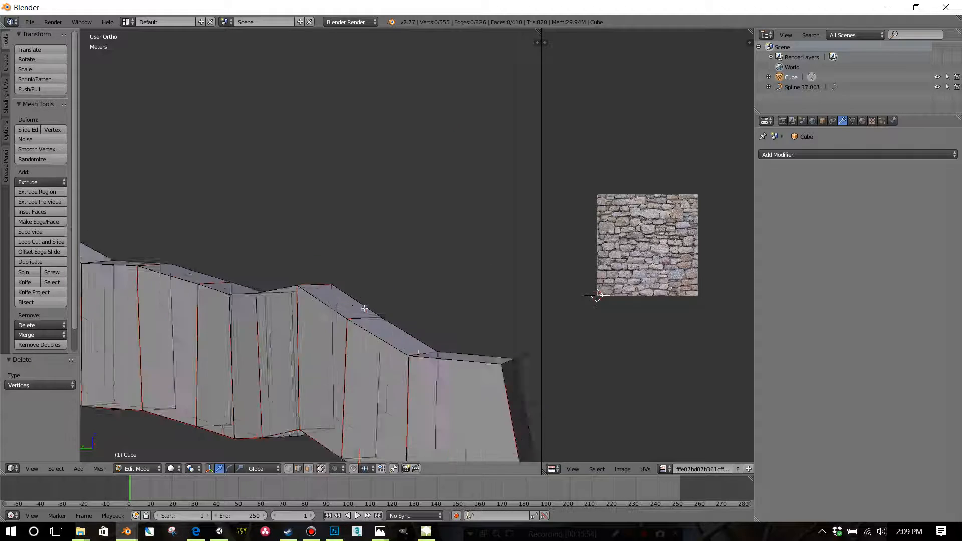
pyautogui.scroll(-1, 440, 360)
pyautogui.moveTo(438, 352); pyautogui.dragTo(433, 351, button='middle')
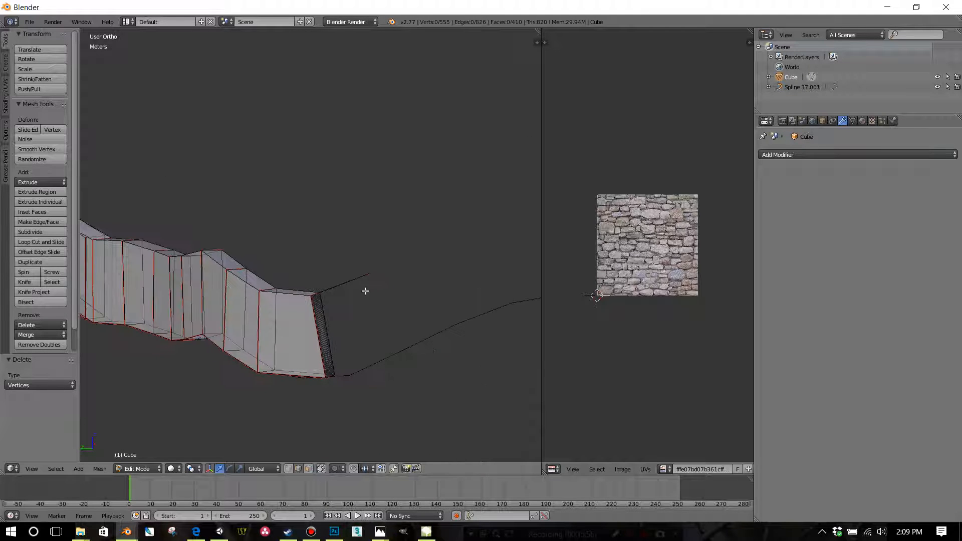
# Delete the stray face projecting from the wall's cut end by removing its vertices in face select mode.
pyautogui.scroll(4, 365, 292)
pyautogui.moveTo(386, 331); pyautogui.dragTo(386, 331, button='middle')
pyautogui.click(308, 469)
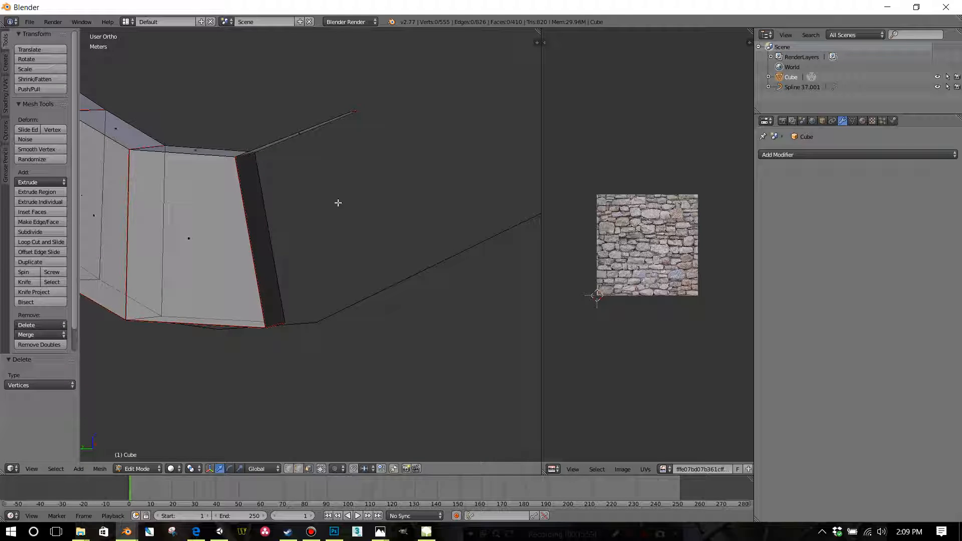
pyautogui.rightClick(317, 129)
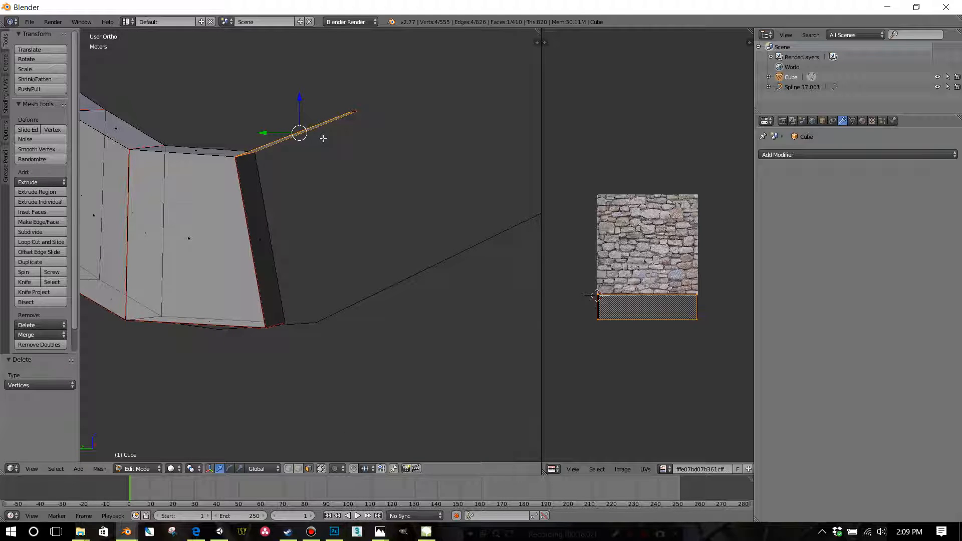
pyautogui.press('x')
pyautogui.click(323, 134)
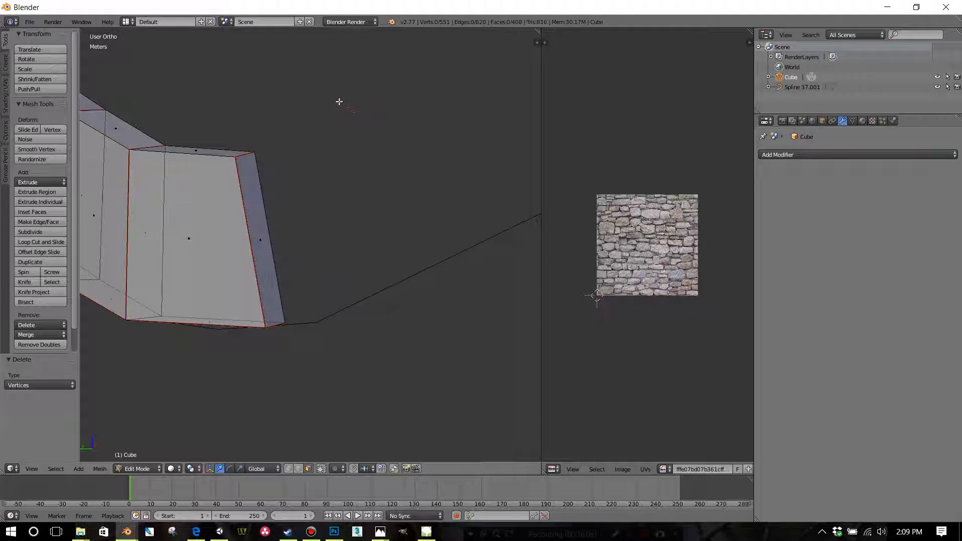
# Box-select the loose edge left beyond the wall's cut end in vertex select mode and delete its vertices.
pyautogui.press('b')
pyautogui.moveTo(327, 82); pyautogui.dragTo(362, 121)
pyautogui.click(290, 469)
pyautogui.press('b')
pyautogui.moveTo(327, 88); pyautogui.dragTo(380, 140)
pyautogui.press('x')
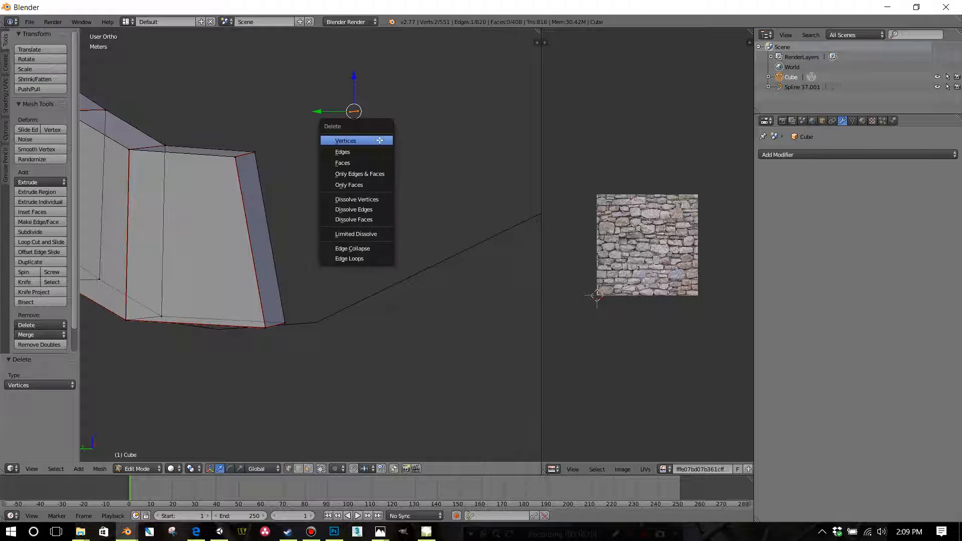
pyautogui.click(380, 140)
# Return to Object Mode with the full trimmed wall in view and only the wall object selected.
pyautogui.scroll(-5, 359, 181)
pyautogui.moveTo(355, 218); pyautogui.dragTo(446, 261, button='middle')
pyautogui.scroll(-2, 443, 255)
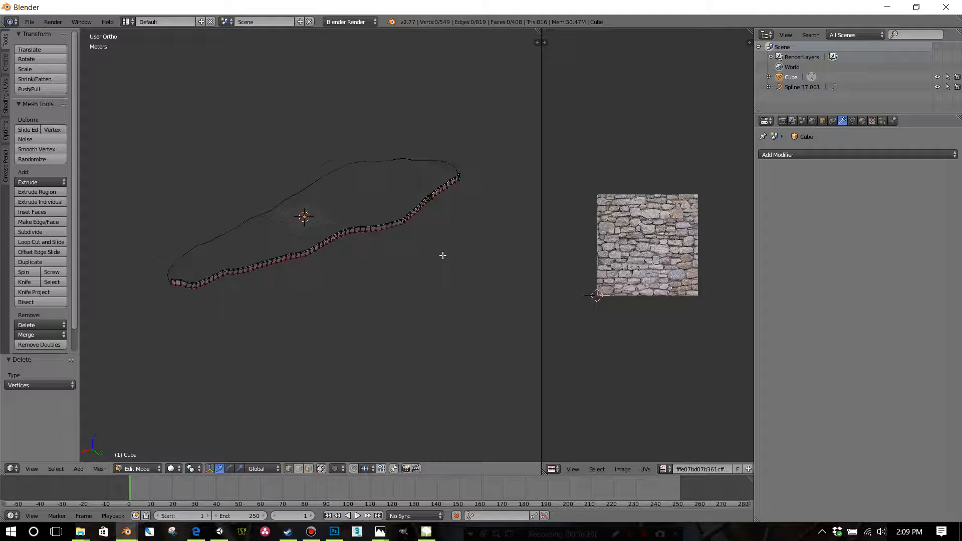
pyautogui.scroll(2, 442, 255)
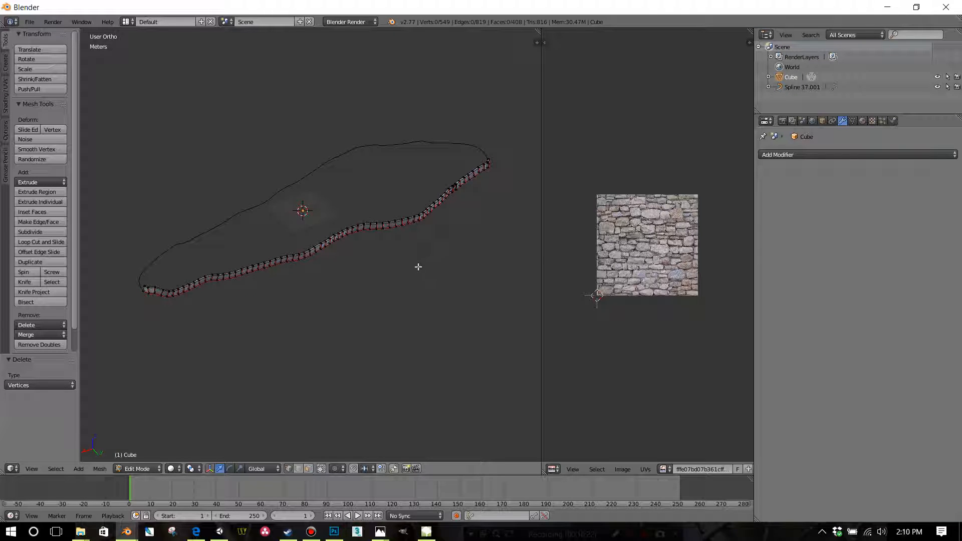
pyautogui.press('Tab')
pyautogui.moveTo(417, 267)
pyautogui.mouseDown(button='middle')
pyautogui.moveTo(408, 239)
pyautogui.moveTo(425, 275)
pyautogui.moveTo(419, 270)
pyautogui.mouseUp(button='middle')
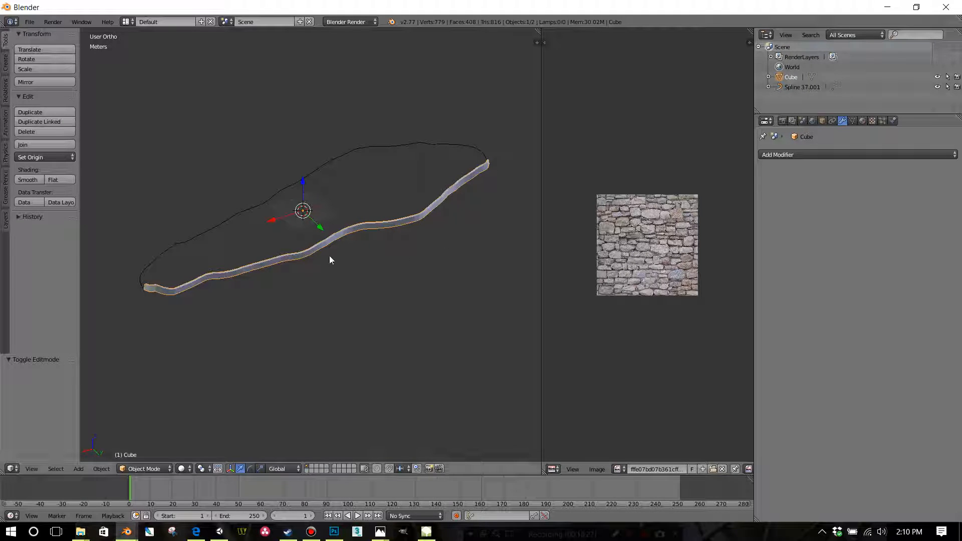
pyautogui.press('a')
pyautogui.rightClick(402, 220)
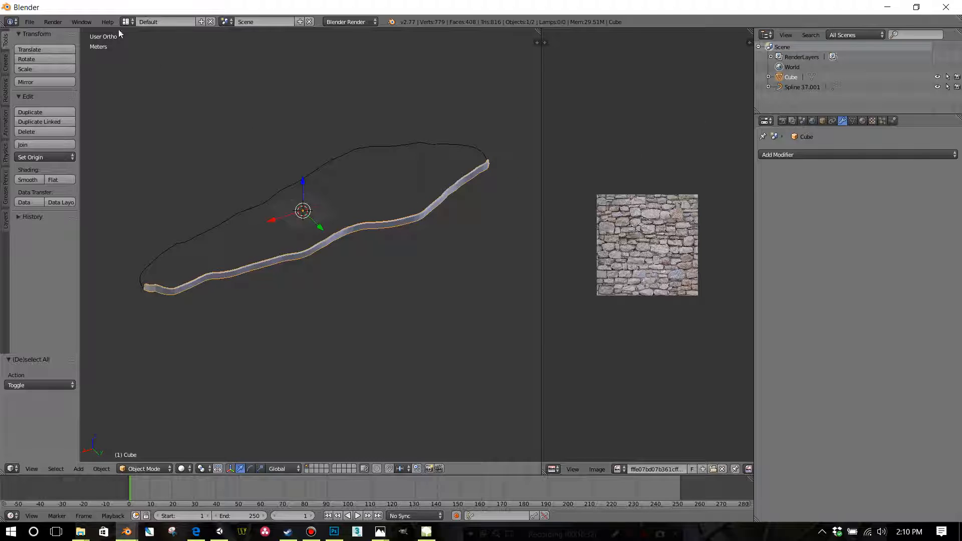
# Set up an FBX export limited to selected objects, with the experimental Apply Transform option enabled.
pyautogui.click(30, 22)
pyautogui.moveTo(66, 213)
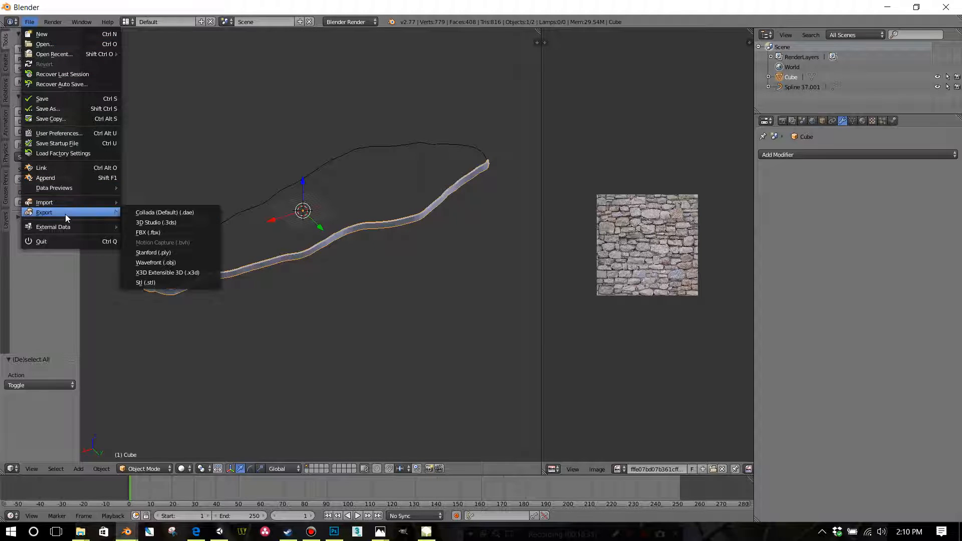
pyautogui.click(145, 232)
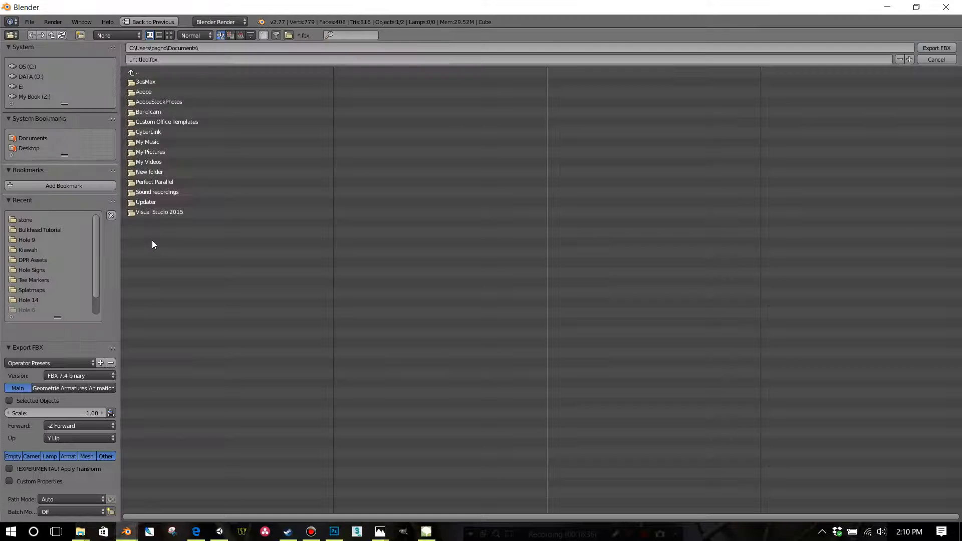
pyautogui.click(9, 402)
pyautogui.click(10, 470)
# Export the wall to the Bulkhead Tutorial folder as test17.fbx.
pyautogui.click(52, 232)
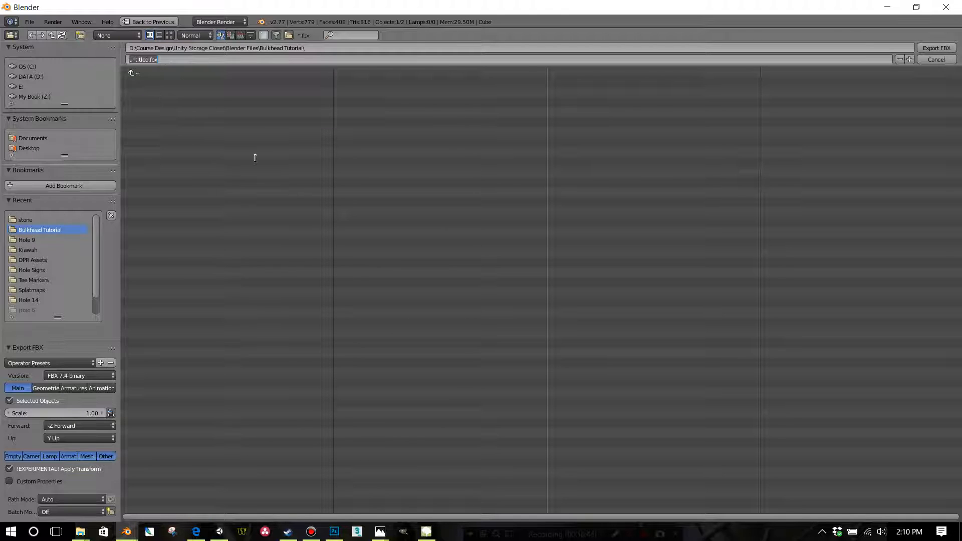
pyautogui.write('test1')
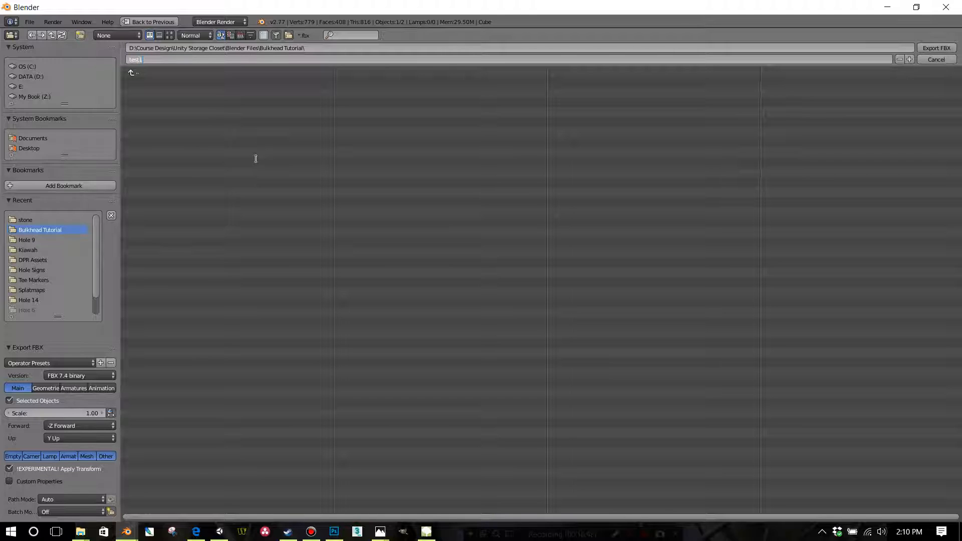
pyautogui.write('7.fbx')
pyautogui.click(936, 47)
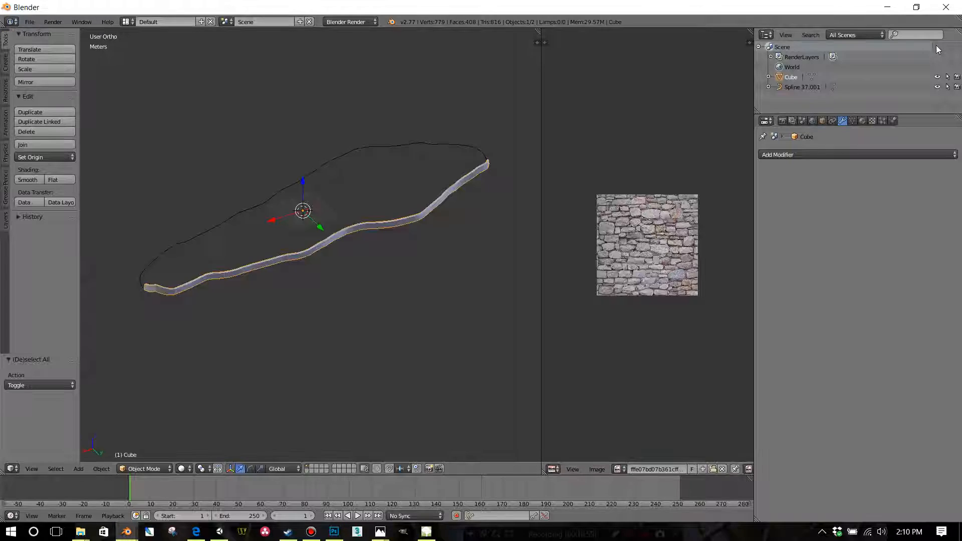
# Switch to Unity and import test17.fbx as a new asset into the project's Bulkheads folder.
pyautogui.click(221, 534)
pyautogui.scroll(5, 781, 409)
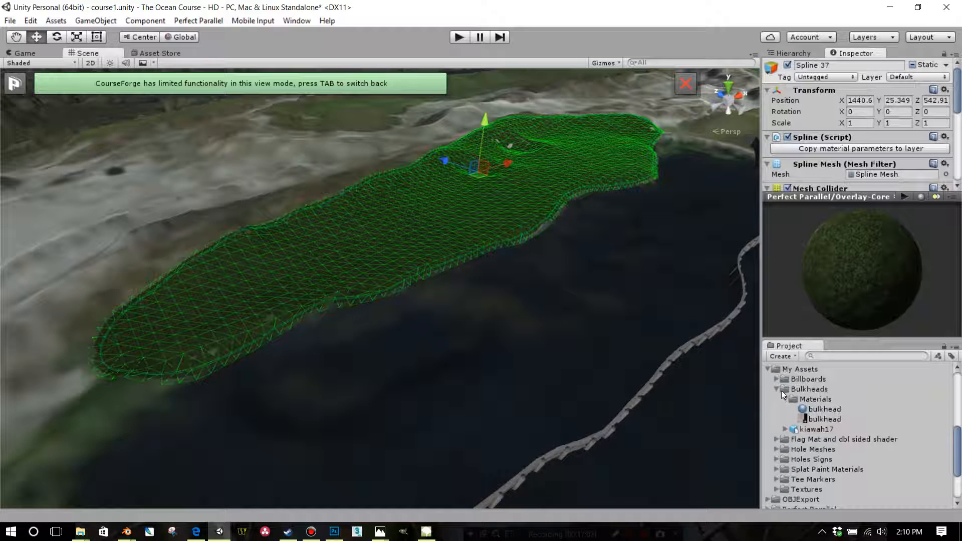
pyautogui.click(794, 390)
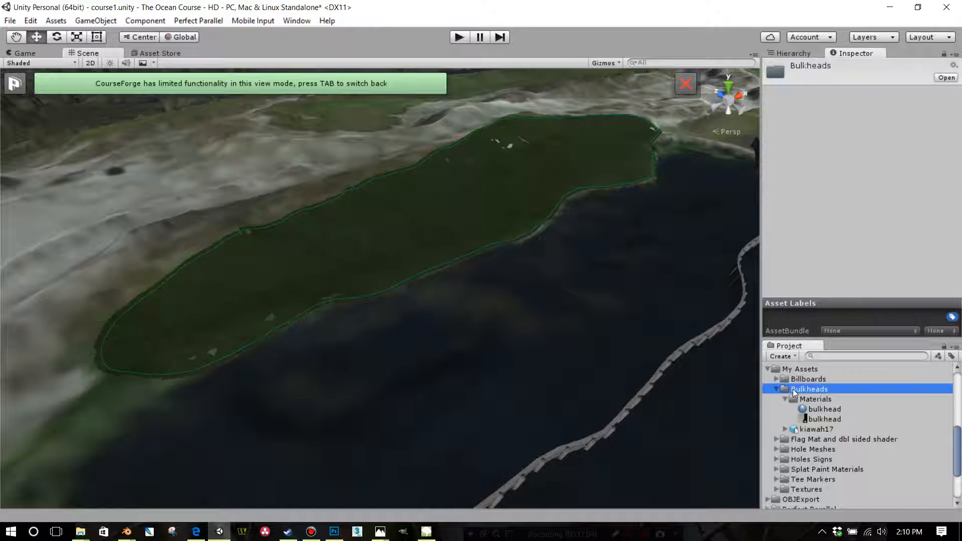
pyautogui.rightClick(794, 390)
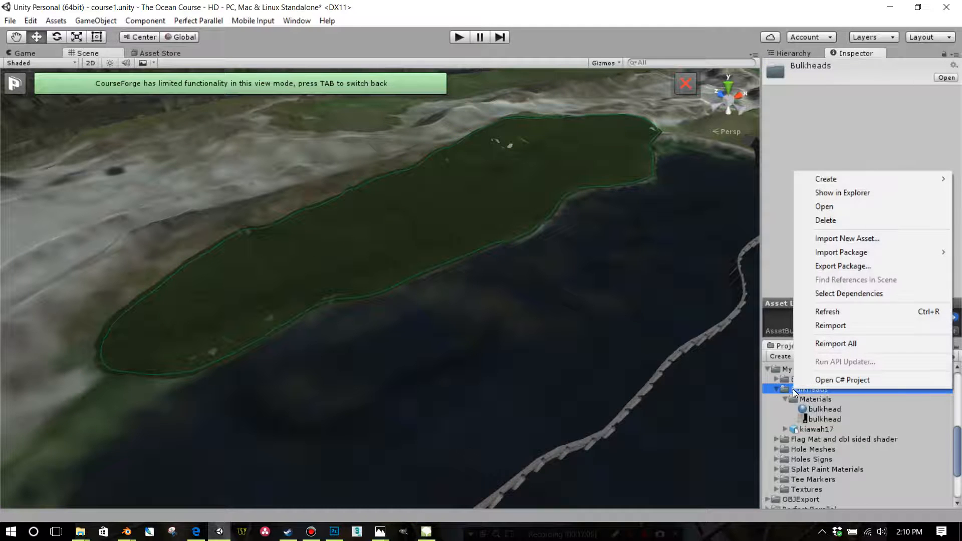
pyautogui.click(843, 241)
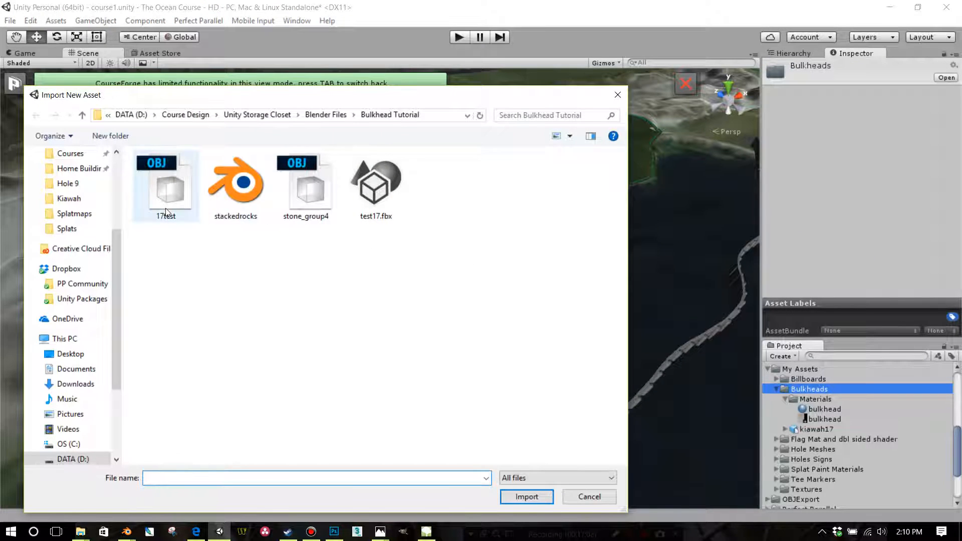
pyautogui.click(360, 198)
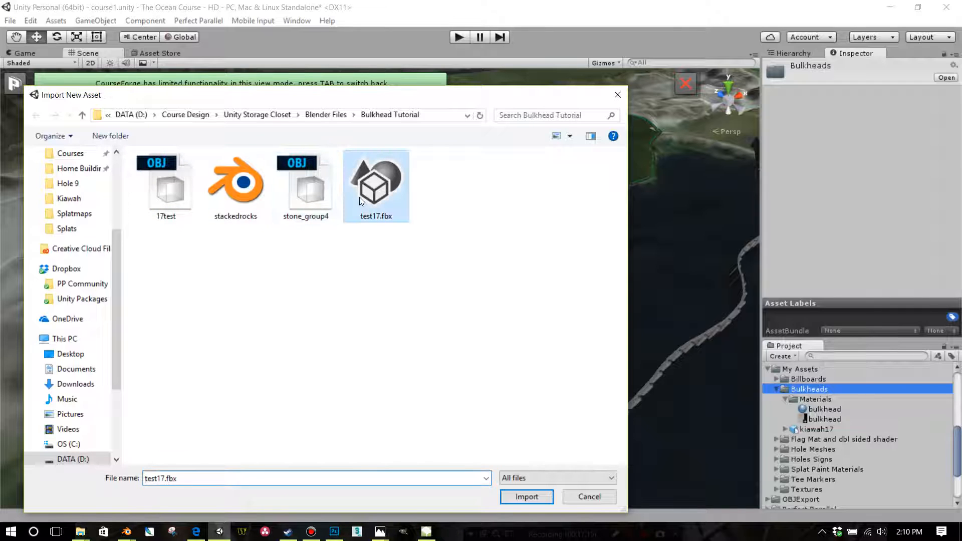
pyautogui.click(546, 498)
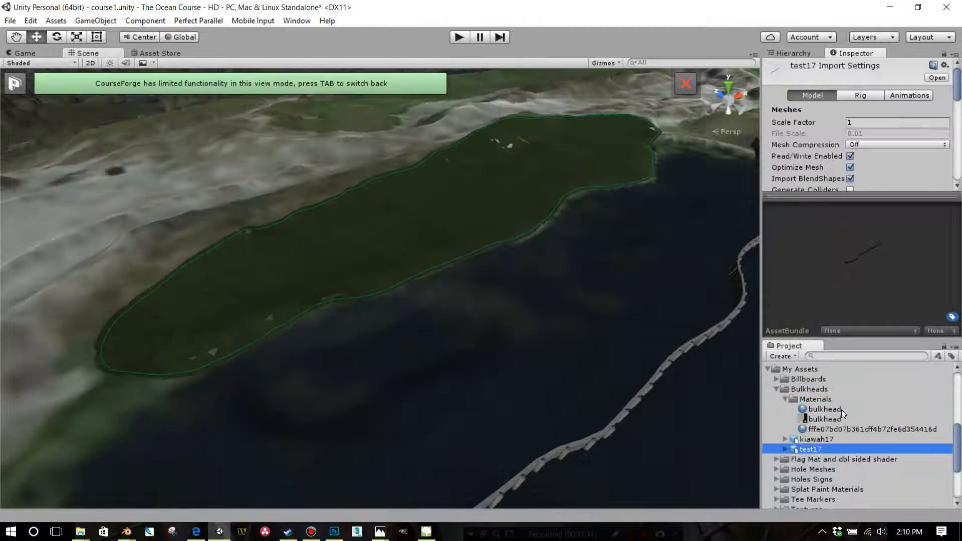
# Apply import settings to test17 that generate colliders and take material naming From Model's Material.
pyautogui.scroll(-2, 861, 139)
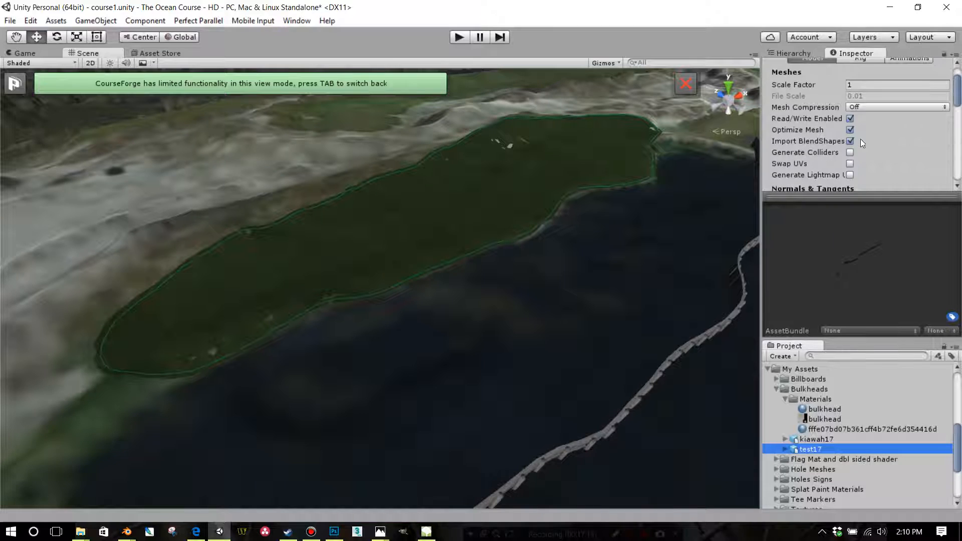
pyautogui.click(851, 153)
pyautogui.scroll(-2, 869, 148)
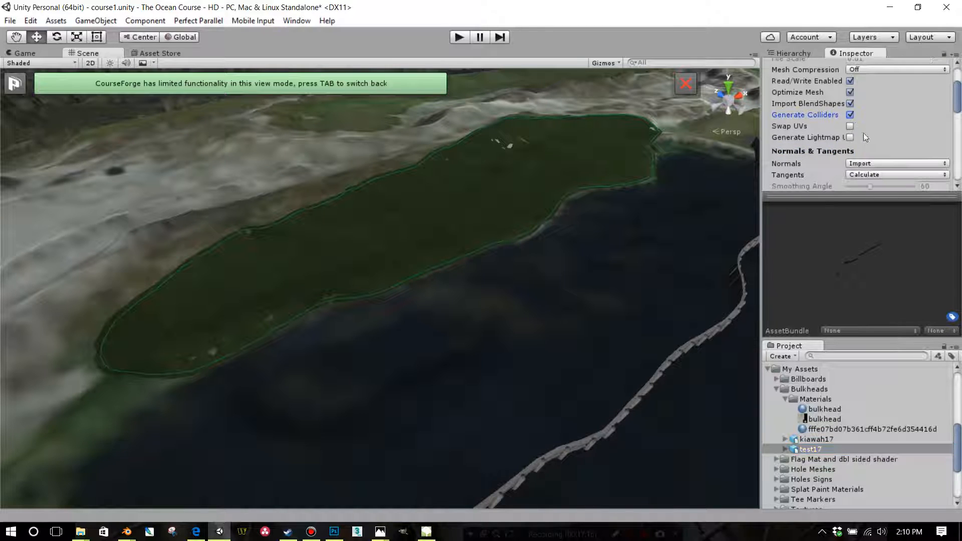
pyautogui.moveTo(855, 196); pyautogui.dragTo(858, 268)
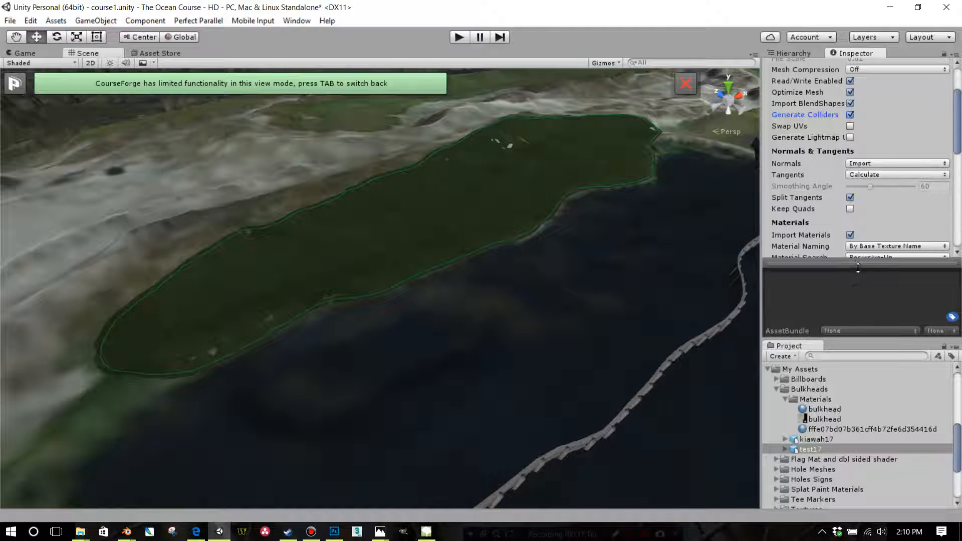
pyautogui.scroll(-2, 889, 230)
pyautogui.click(885, 209)
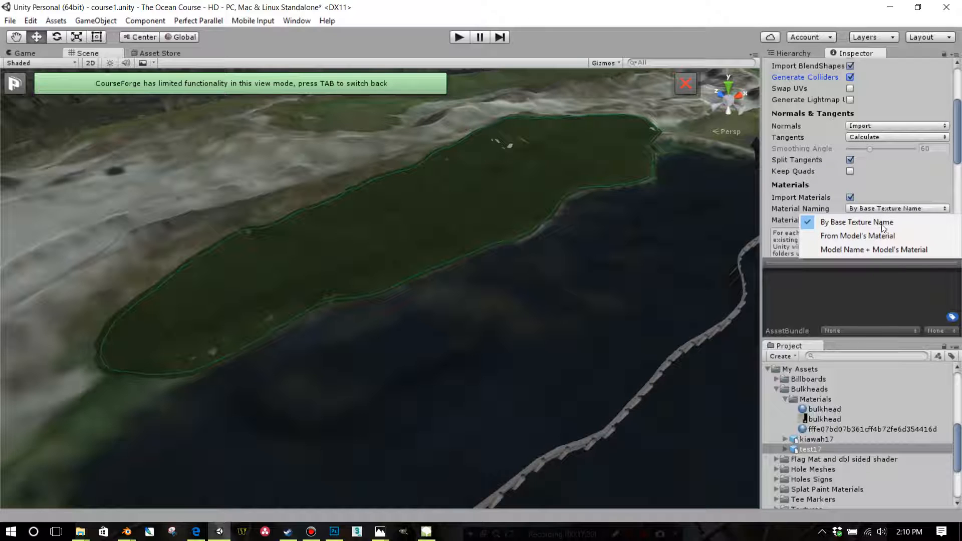
pyautogui.click(879, 235)
pyautogui.click(888, 209)
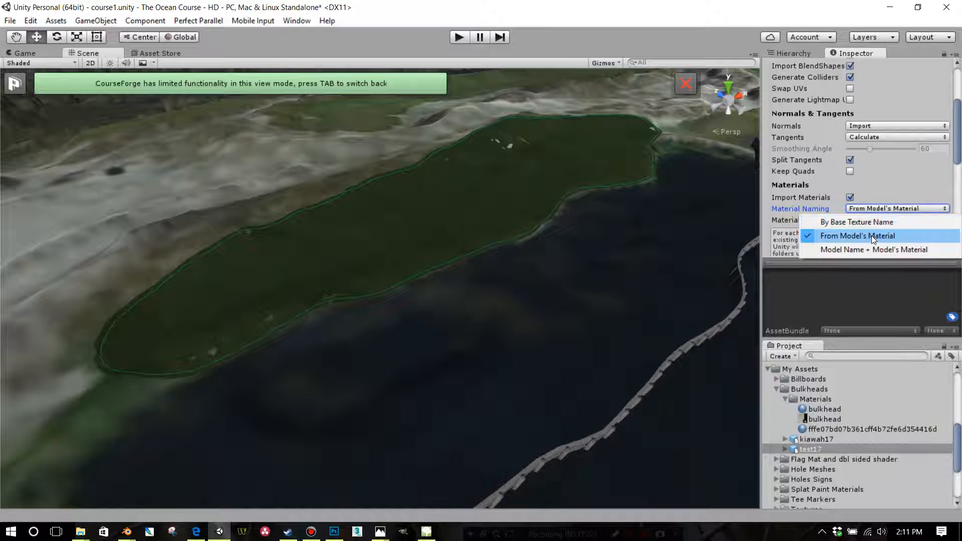
pyautogui.click(891, 234)
pyautogui.scroll(-5, 892, 225)
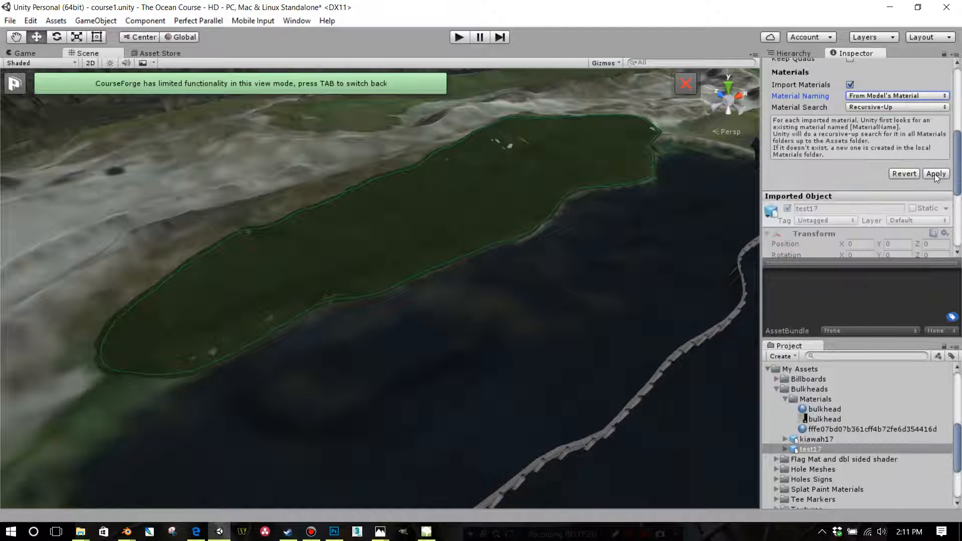
pyautogui.click(934, 173)
# Turn off animation import for the test17 model.
pyautogui.scroll(7, 919, 171)
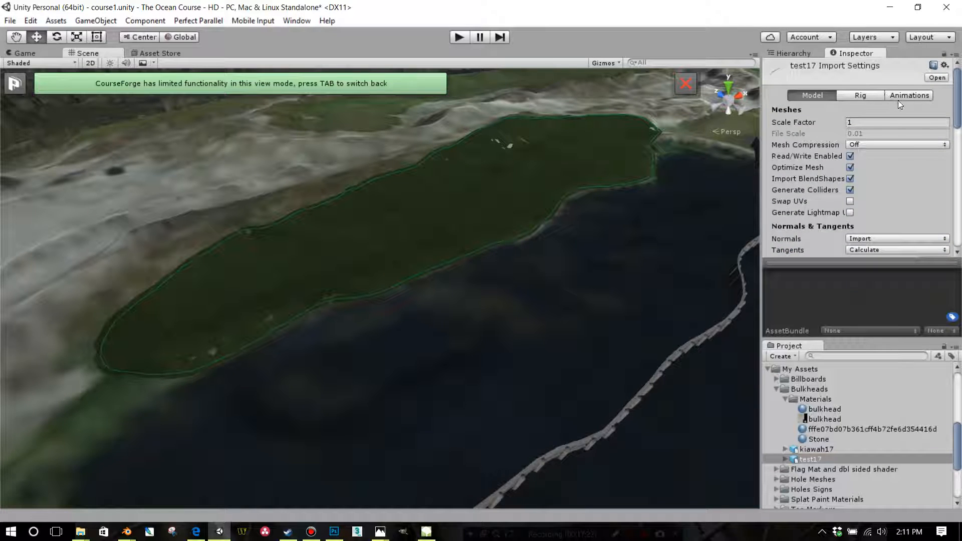
pyautogui.click(899, 100)
pyautogui.click(850, 107)
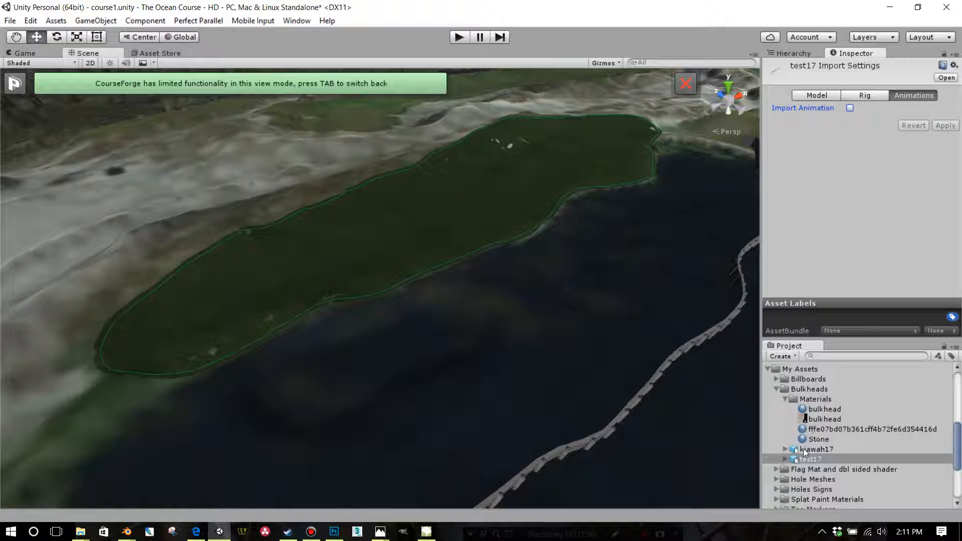
# Place the test17 model in the scene along the green's shoreline and frame it up close.
pyautogui.moveTo(804, 459); pyautogui.dragTo(441, 201)
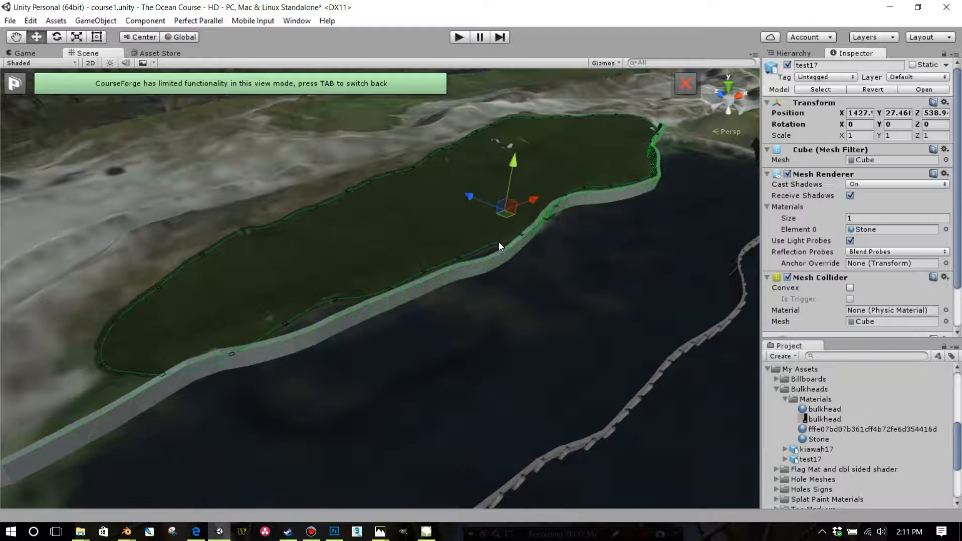
pyautogui.press('f')
pyautogui.scroll(3, 503, 226)
pyautogui.scroll(-2, 507, 226)
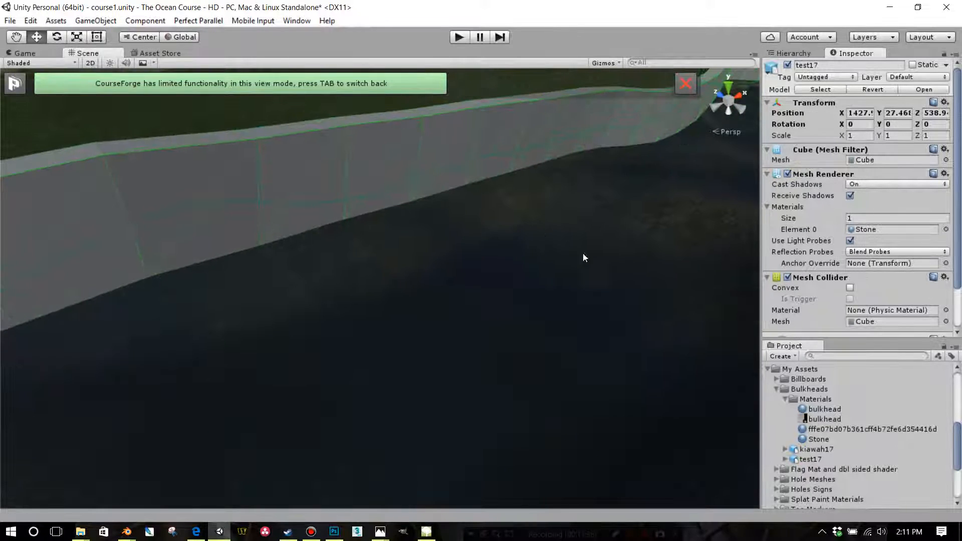
# Start importing a new asset into the Materials folder and browse to Course Design > Unity Storage Closet > Textures on DATA (D:).
pyautogui.click(812, 440)
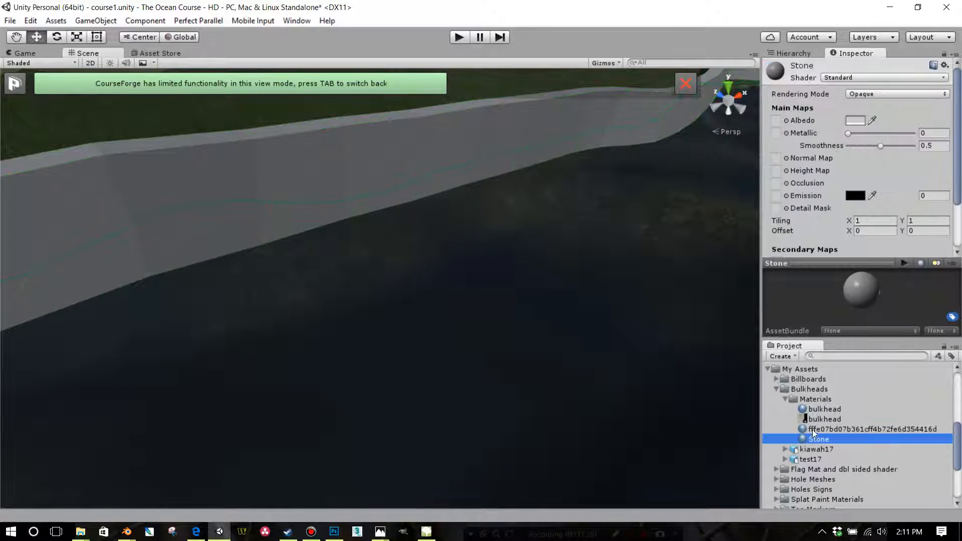
pyautogui.rightClick(811, 401)
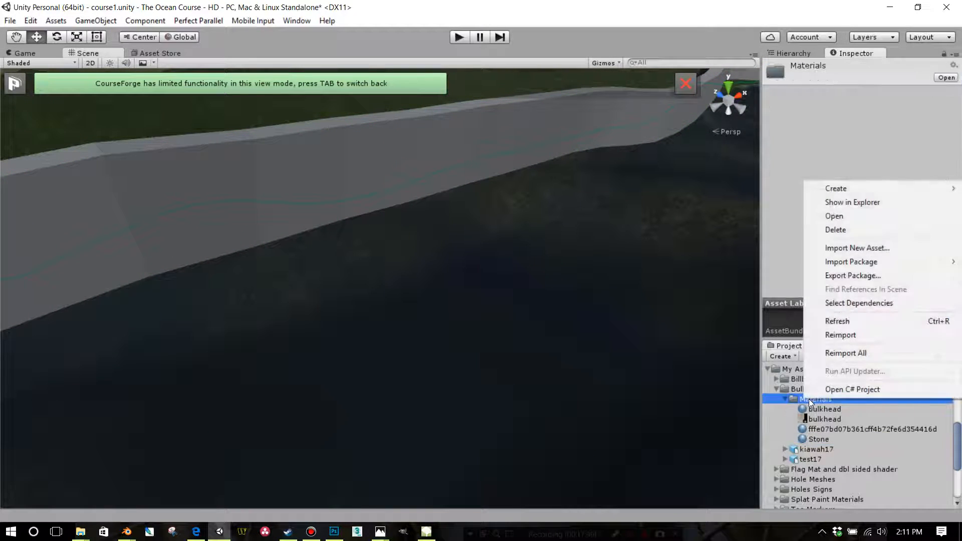
pyautogui.click(843, 251)
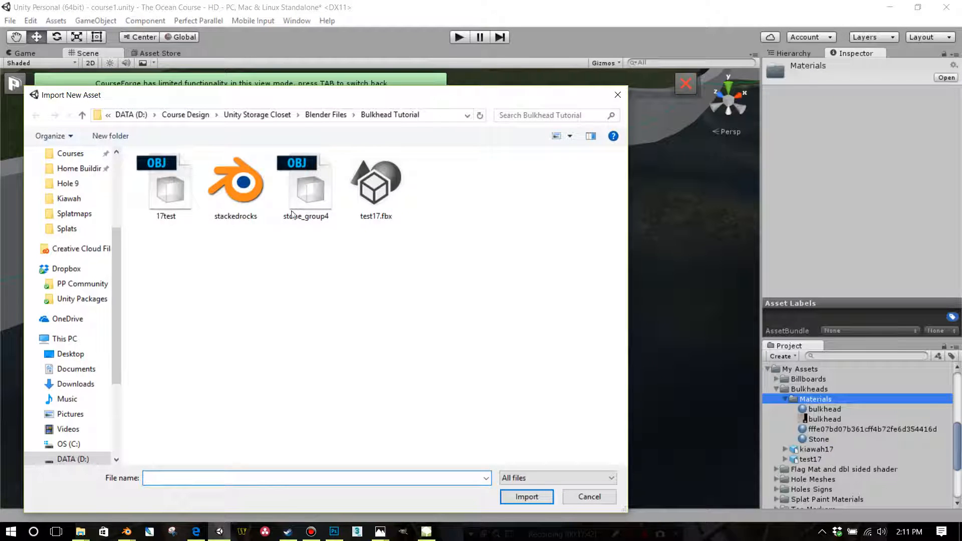
pyautogui.scroll(1, 107, 218)
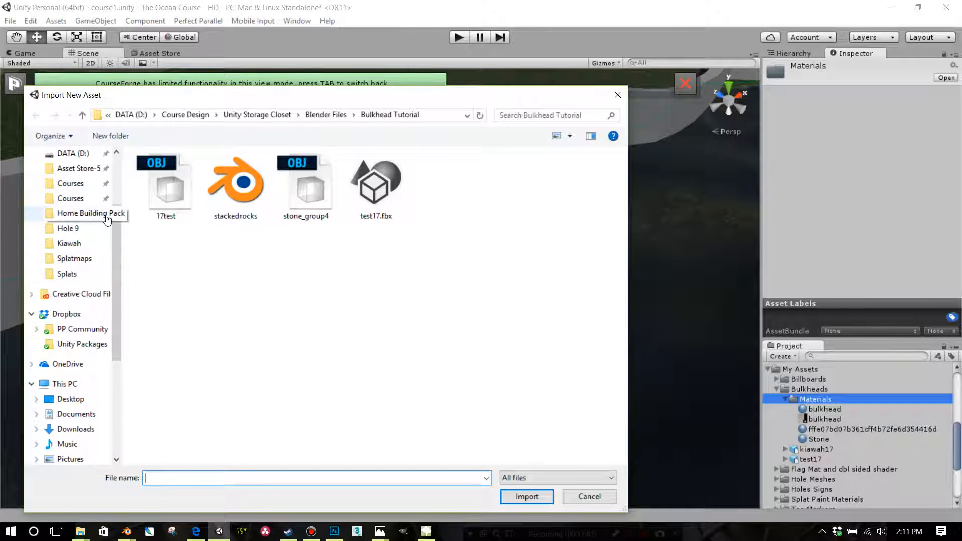
pyautogui.scroll(1, 96, 250)
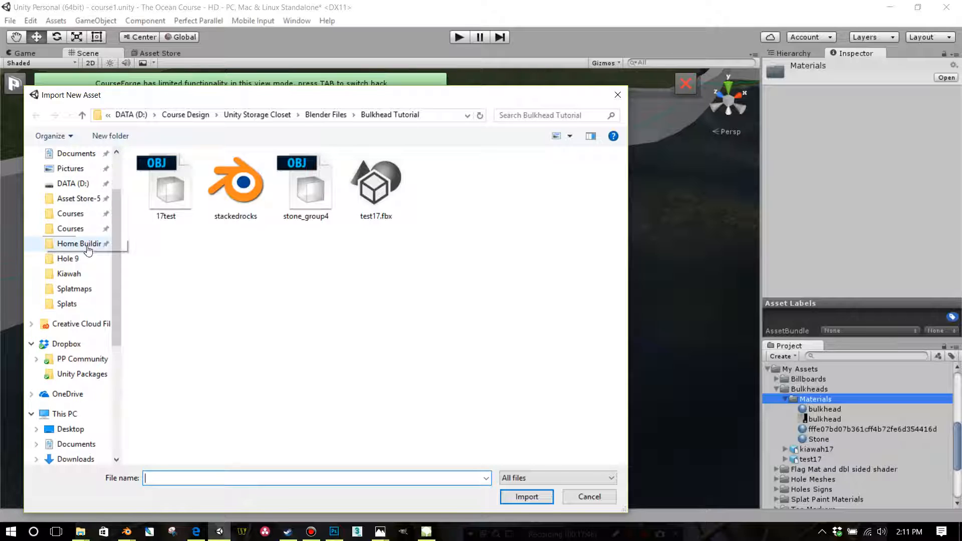
pyautogui.scroll(1, 97, 201)
pyautogui.click(75, 213)
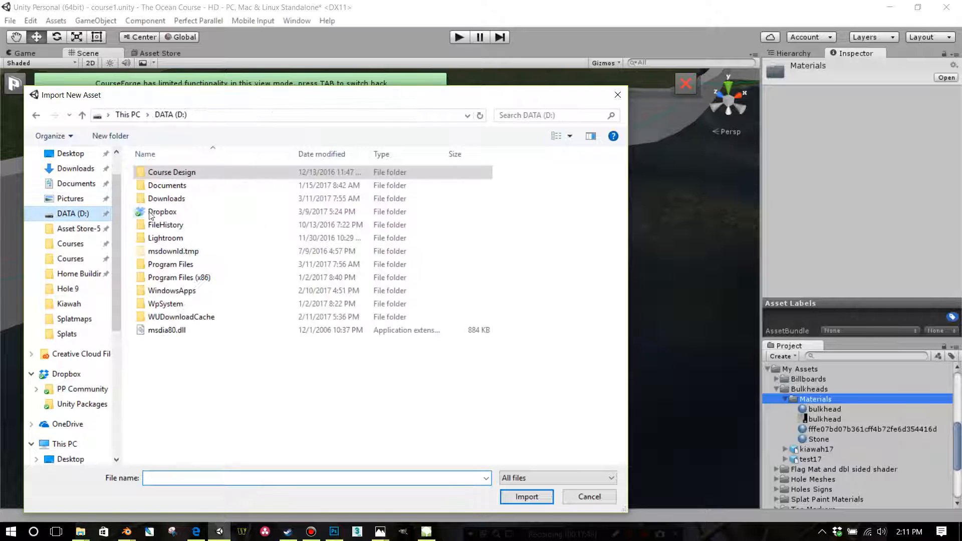
pyautogui.doubleClick(190, 173)
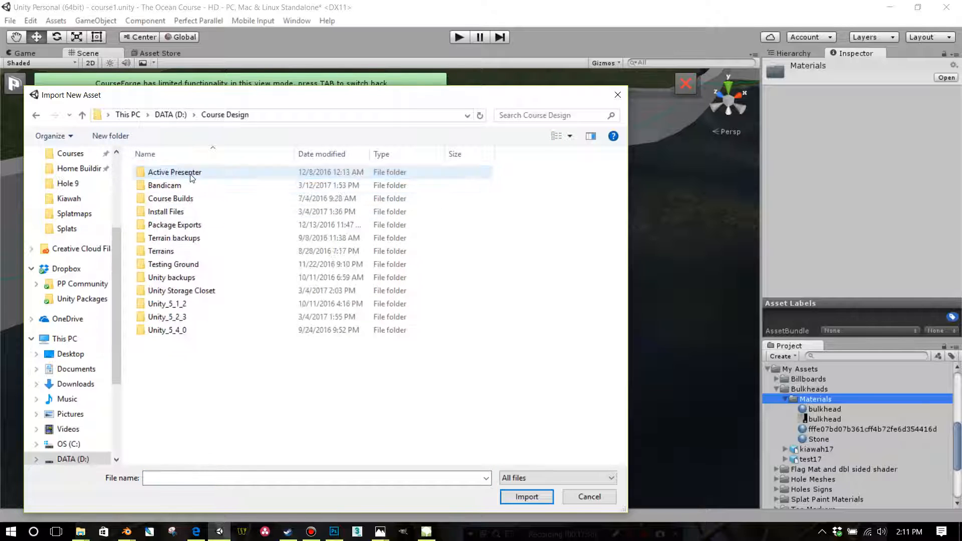
pyautogui.doubleClick(182, 292)
pyautogui.doubleClick(163, 394)
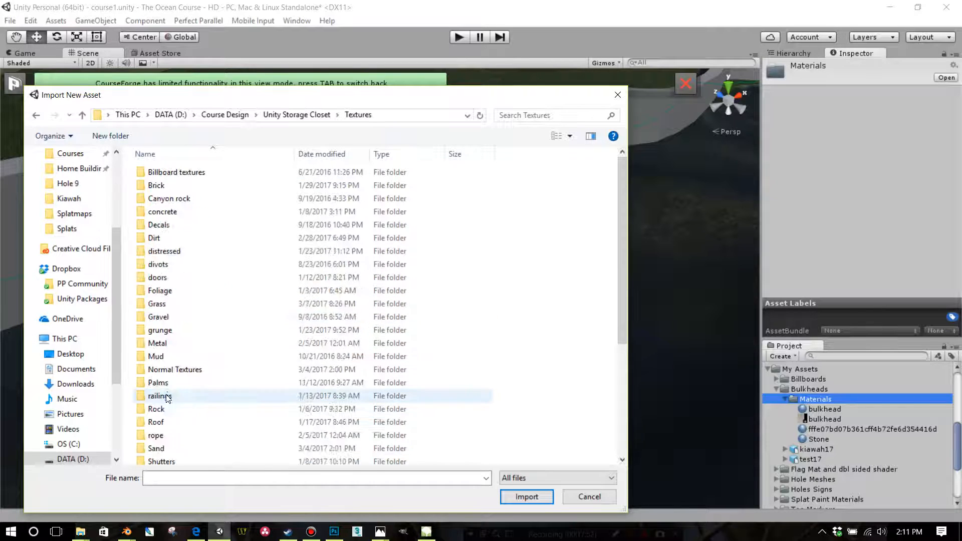
# Import the grey stone image fffe07bd07b361cff4b72fe6d354416d from the stone folder.
pyautogui.scroll(-3, 181, 426)
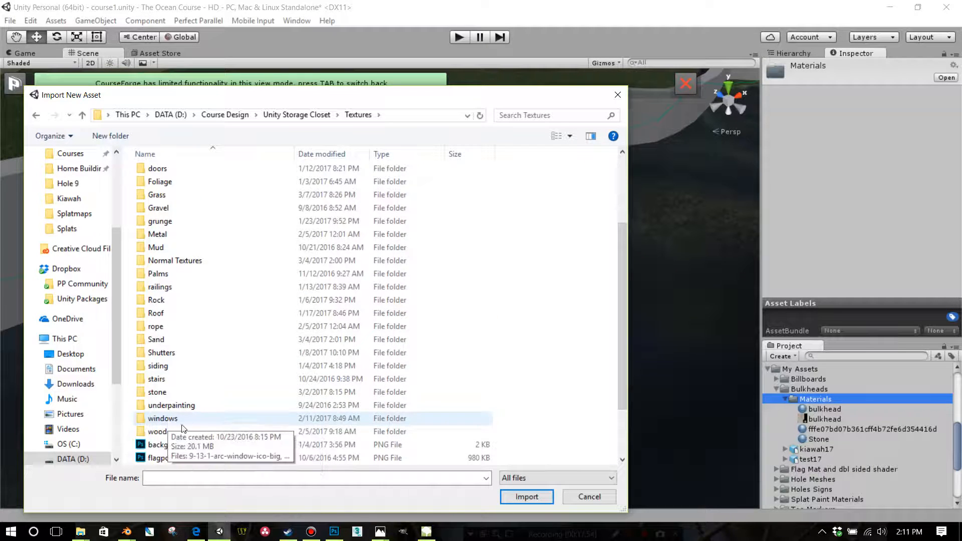
pyautogui.doubleClick(188, 394)
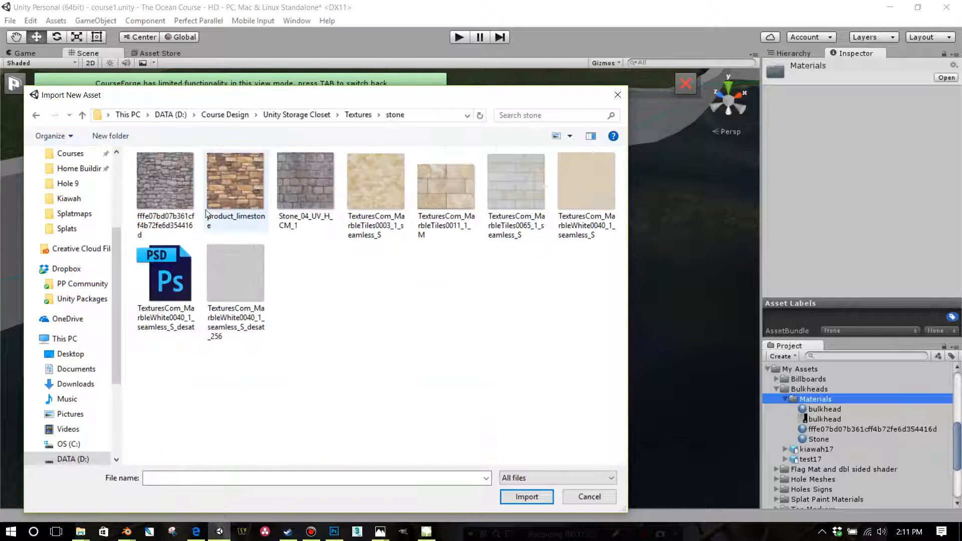
pyautogui.click(175, 201)
pyautogui.click(522, 498)
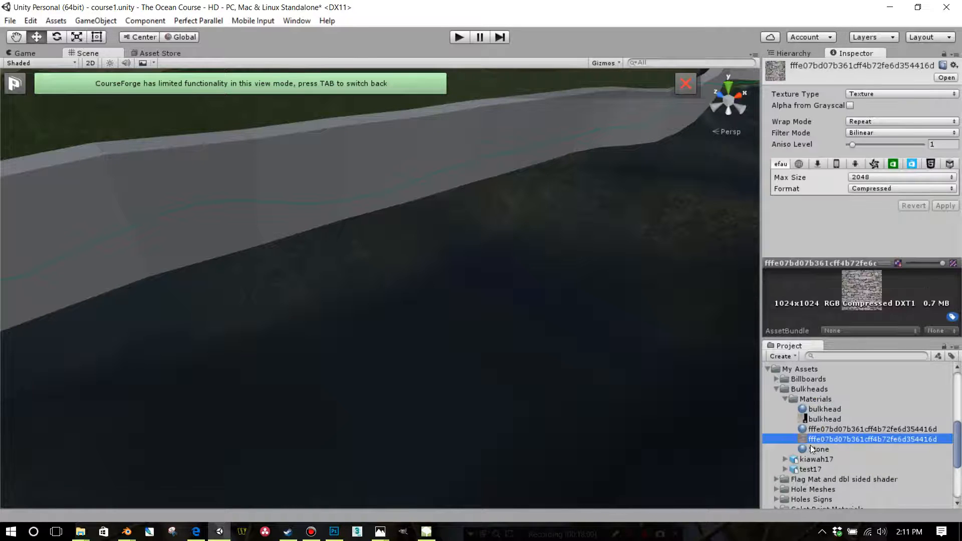
# Assign the imported stone texture as the Stone material's albedo and change its shader to Legacy Shaders/Diffuse.
pyautogui.click(812, 449)
pyautogui.moveTo(804, 439); pyautogui.dragTo(776, 121)
pyautogui.click(849, 78)
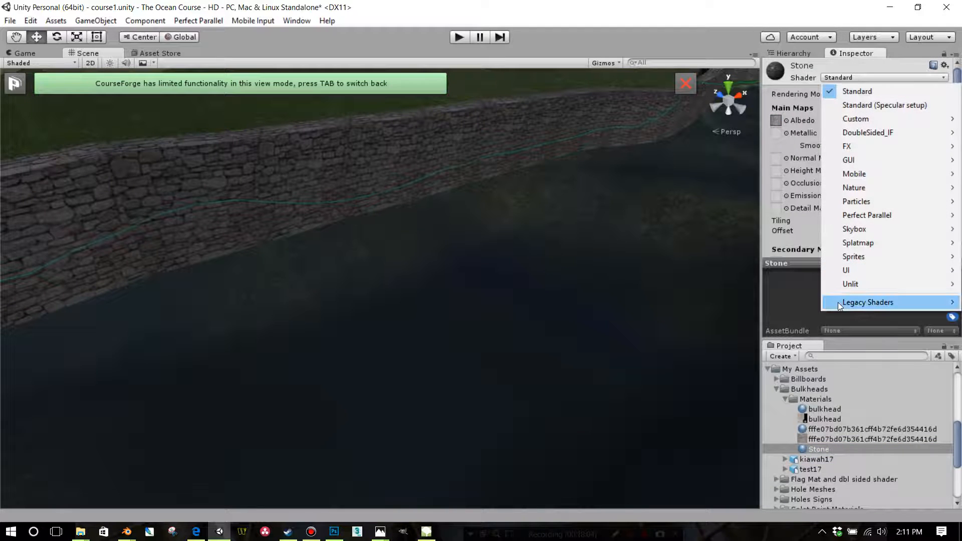
pyautogui.moveTo(840, 304)
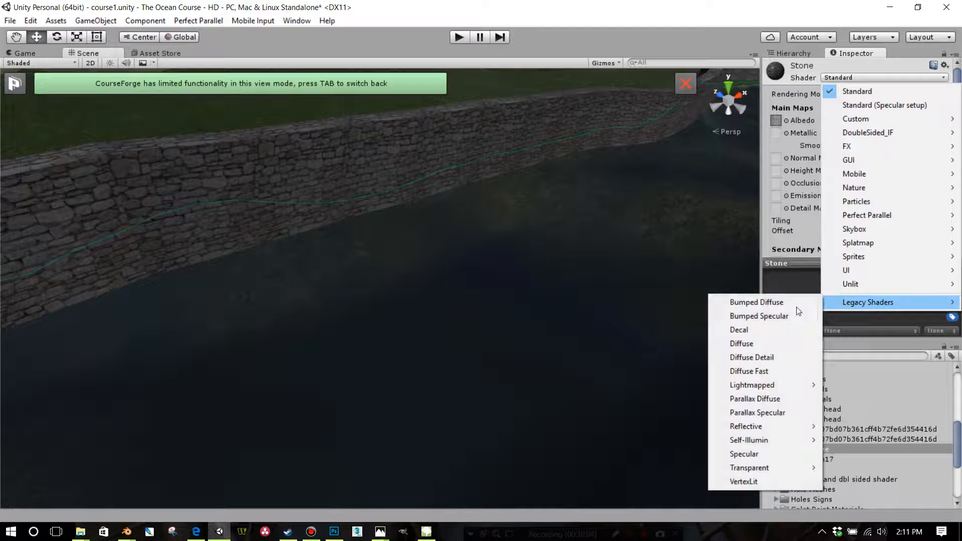
pyautogui.click(764, 343)
# Move the wall horizontally toward the green's edge, to about X 1447, Z 545.
pyautogui.scroll(-10, 528, 287)
pyautogui.scroll(5, 522, 293)
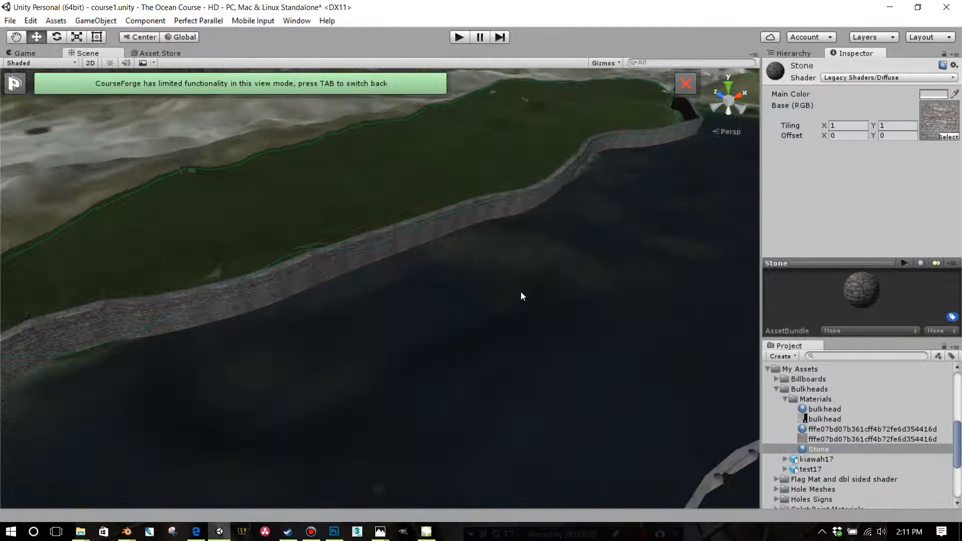
pyautogui.scroll(-5, 539, 273)
pyautogui.scroll(4, 474, 215)
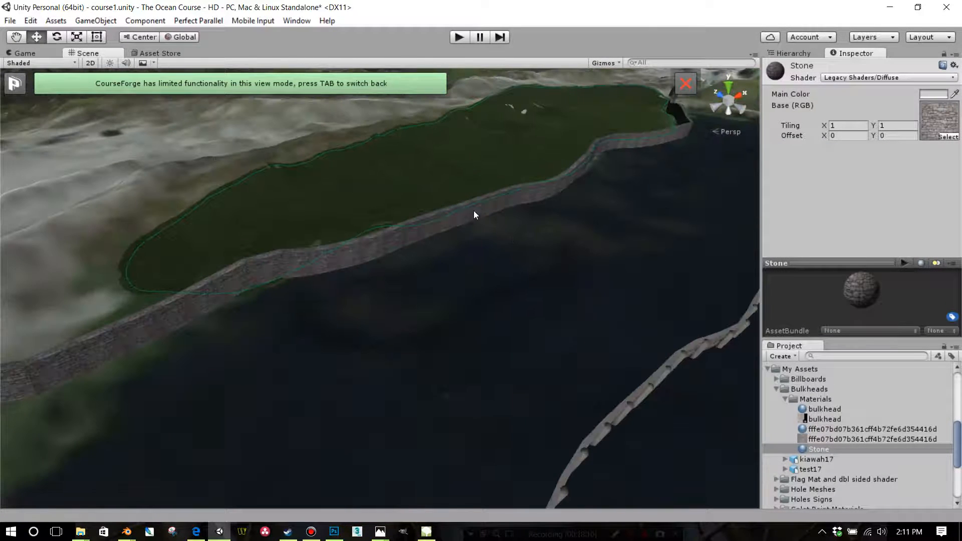
pyautogui.click(471, 219)
pyautogui.moveTo(503, 142); pyautogui.dragTo(465, 128)
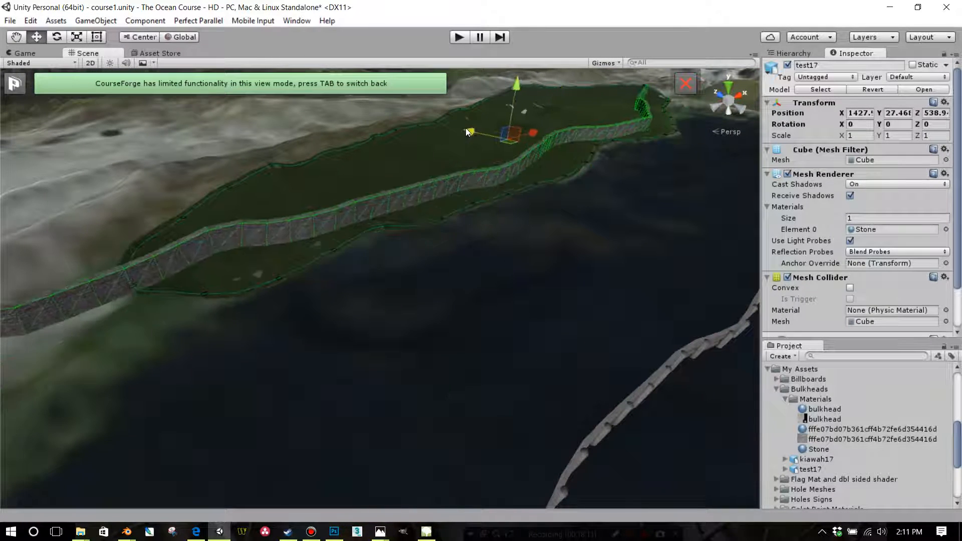
pyautogui.moveTo(537, 155); pyautogui.dragTo(485, 191, button='middle')
pyautogui.moveTo(364, 246); pyautogui.dragTo(494, 230)
pyautogui.moveTo(494, 230); pyautogui.dragTo(515, 253, button='middle')
# Lower the wall to about Y 24.04 and shift it horizontally to about X 1441 so it follows the shoreline.
pyautogui.scroll(5, 515, 248)
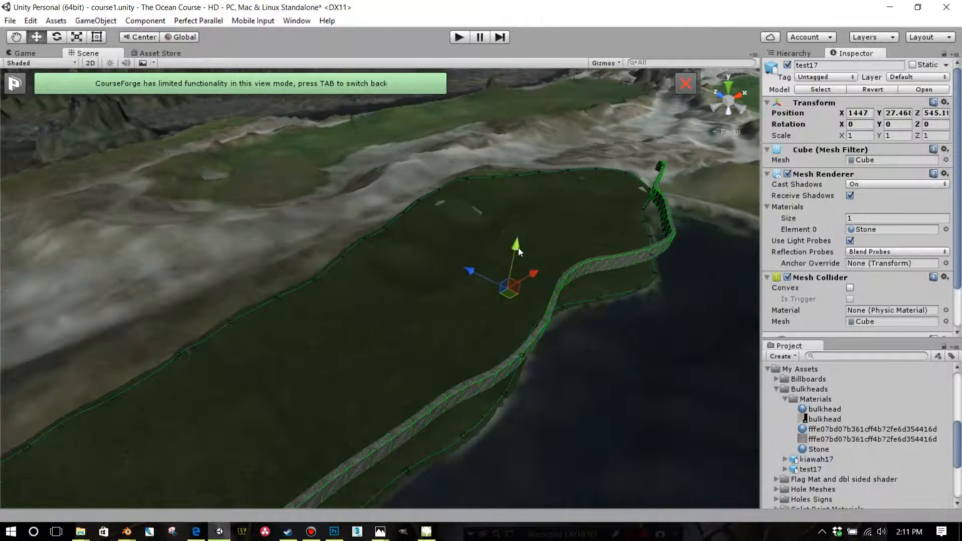
pyautogui.moveTo(517, 247); pyautogui.dragTo(515, 306)
pyautogui.moveTo(513, 274); pyautogui.dragTo(449, 346)
pyautogui.scroll(10, 449, 346)
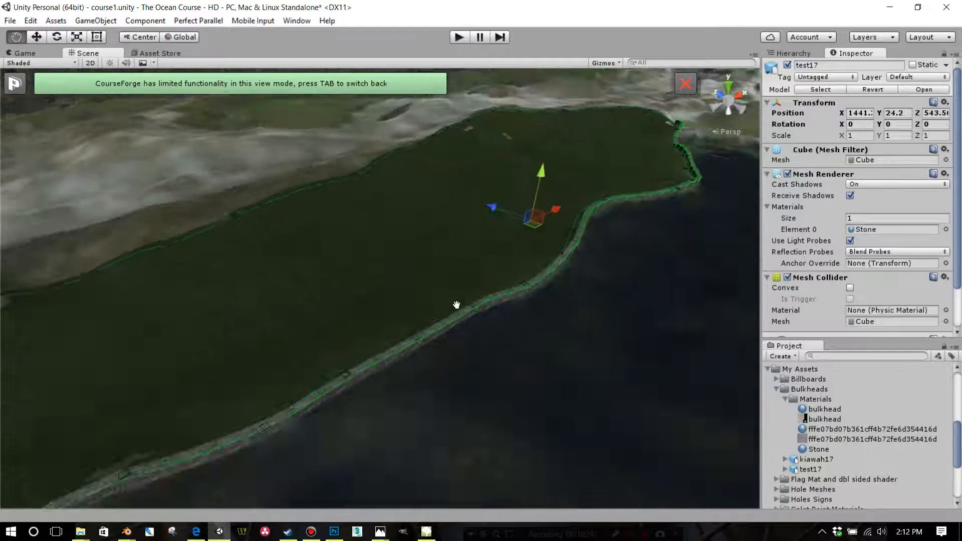
pyautogui.moveTo(500, 285); pyautogui.dragTo(581, 289, button='middle')
pyautogui.moveTo(581, 290); pyautogui.dragTo(636, 281, button='right')
pyautogui.moveTo(537, 102); pyautogui.dragTo(534, 111)
# Nudge the wall outward to Z 543 and raise it to about Y 24.5.
pyautogui.moveTo(571, 162); pyautogui.dragTo(587, 183, button='right')
pyautogui.scroll(-7, 587, 184)
pyautogui.moveTo(587, 183); pyautogui.dragTo(572, 258, button='middle')
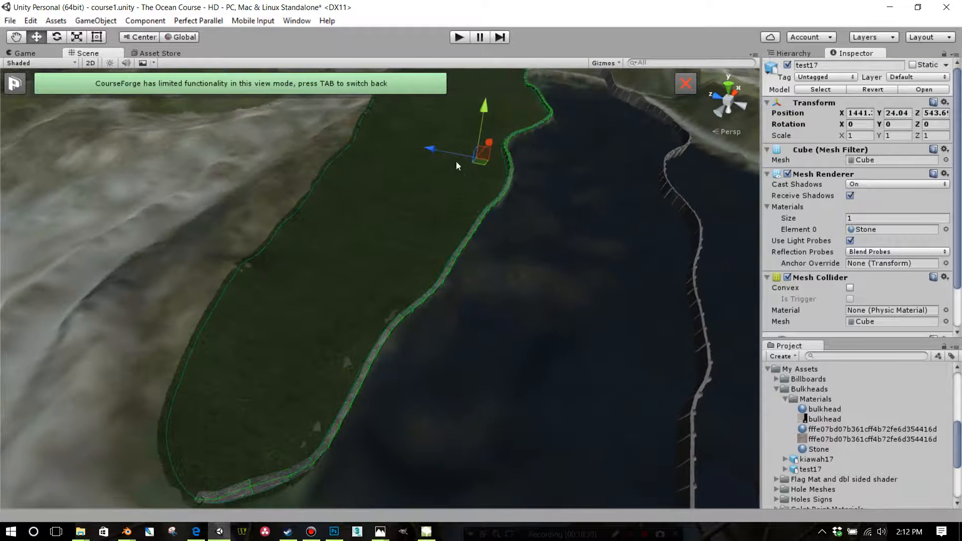
pyautogui.moveTo(432, 147); pyautogui.dragTo(495, 157)
pyautogui.moveTo(486, 119); pyautogui.dragTo(486, 112)
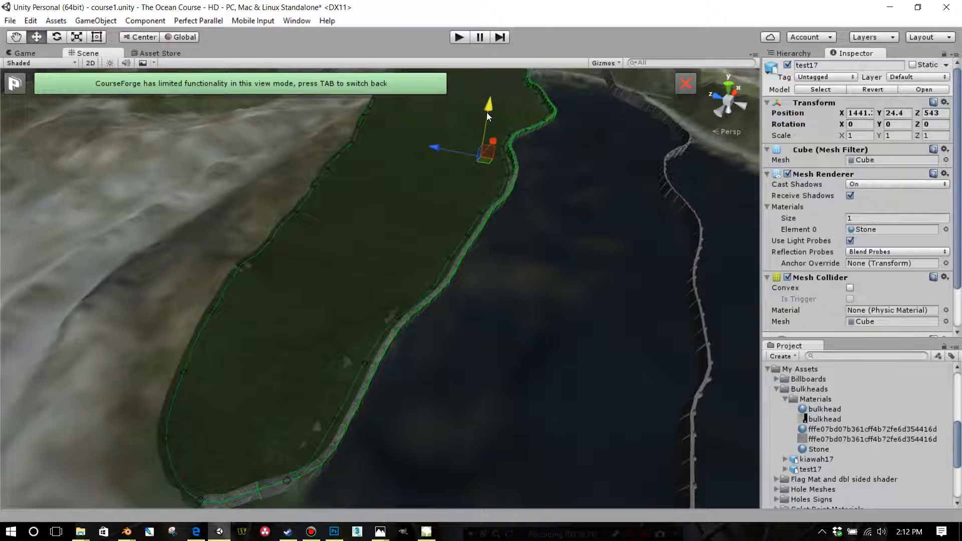
# Deselect the wall and inspect its fit and stone texture along the shoreline from several angles.
pyautogui.scroll(10, 554, 196)
pyautogui.scroll(-10, 554, 200)
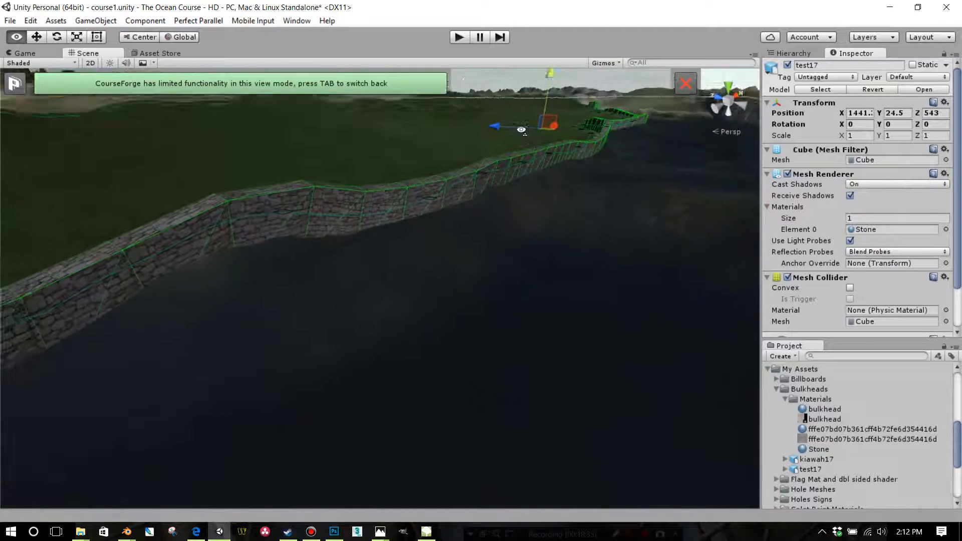
pyautogui.click(546, 282)
pyautogui.moveTo(544, 279); pyautogui.dragTo(503, 258, button='middle')
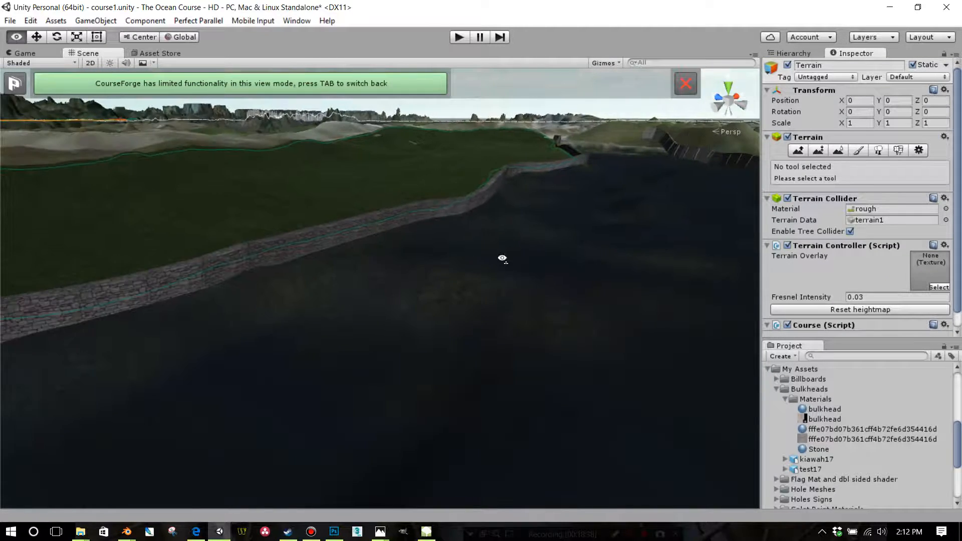
pyautogui.moveTo(564, 306); pyautogui.dragTo(451, 294, button='right')
pyautogui.moveTo(451, 261); pyautogui.dragTo(376, 294, button='middle')
pyautogui.moveTo(494, 398); pyautogui.dragTo(472, 326, button='middle')
pyautogui.moveTo(472, 326); pyautogui.dragTo(343, 308, button='right')
pyautogui.moveTo(344, 303); pyautogui.dragTo(324, 303, button='middle')
pyautogui.scroll(-3, 370, 295)
pyautogui.moveTo(370, 299); pyautogui.dragTo(535, 389, button='right')
pyautogui.scroll(-3, 532, 388)
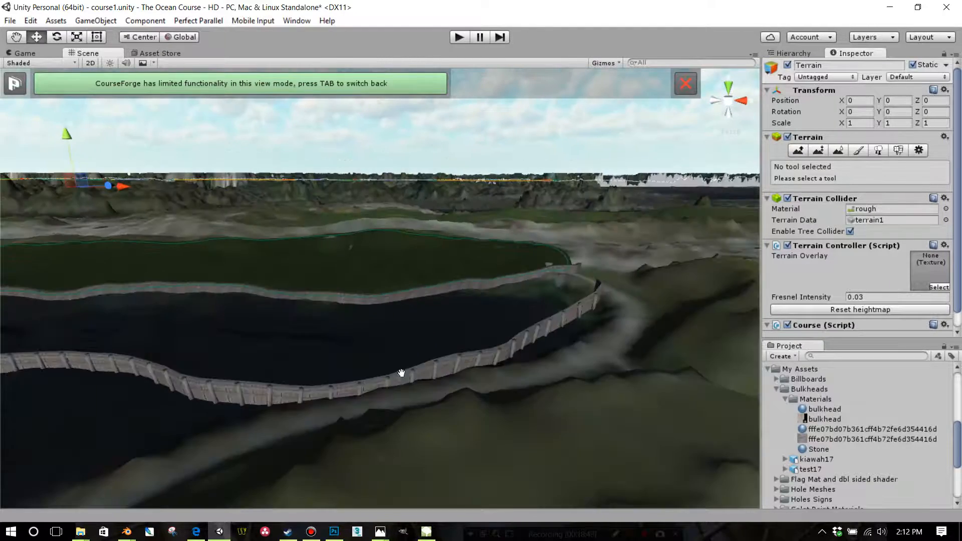
pyautogui.moveTo(401, 373); pyautogui.dragTo(460, 399, button='middle')
pyautogui.moveTo(460, 400); pyautogui.dragTo(535, 392, button='right')
pyautogui.moveTo(535, 391); pyautogui.dragTo(578, 386, button='middle')
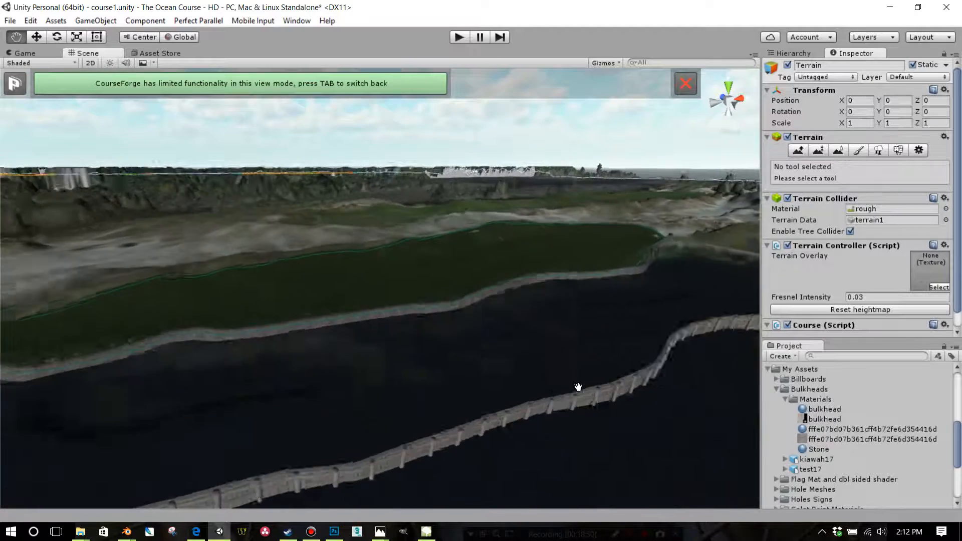
pyautogui.scroll(3, 584, 387)
pyautogui.moveTo(608, 384); pyautogui.dragTo(643, 376, button='right')
pyautogui.moveTo(643, 376); pyautogui.dragTo(674, 365, button='middle')
pyautogui.moveTo(395, 369); pyautogui.dragTo(403, 368, button='middle')
pyautogui.scroll(-3, 403, 368)
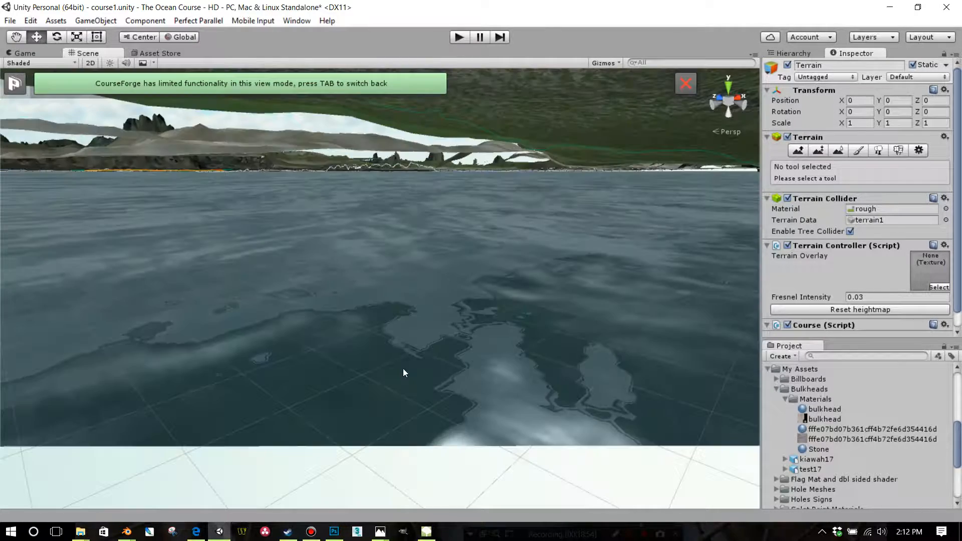
pyautogui.scroll(2, 403, 368)
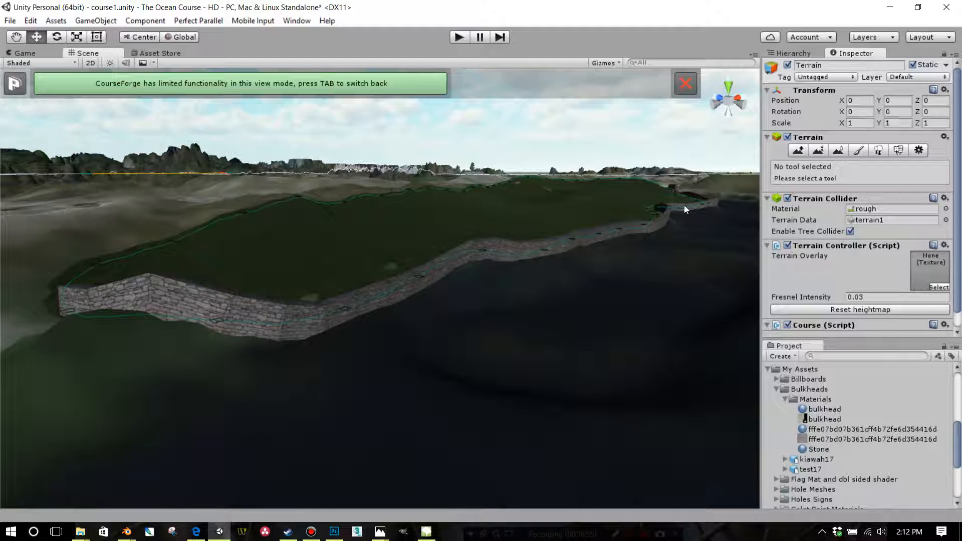
# Select the stone wall again and raise it to Y 24.85.
pyautogui.moveTo(620, 298); pyautogui.dragTo(567, 319, button='middle')
pyautogui.scroll(3, 568, 320)
pyautogui.click(508, 372)
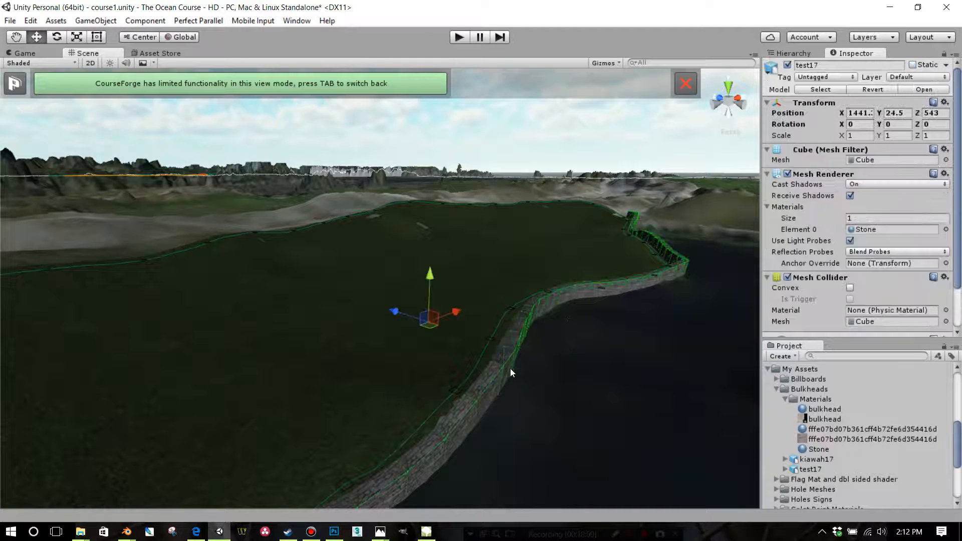
pyautogui.moveTo(430, 275)
pyautogui.mouseDown()
pyautogui.moveTo(431, 260)
pyautogui.moveTo(429, 272)
pyautogui.mouseUp()
pyautogui.scroll(-2, 563, 348)
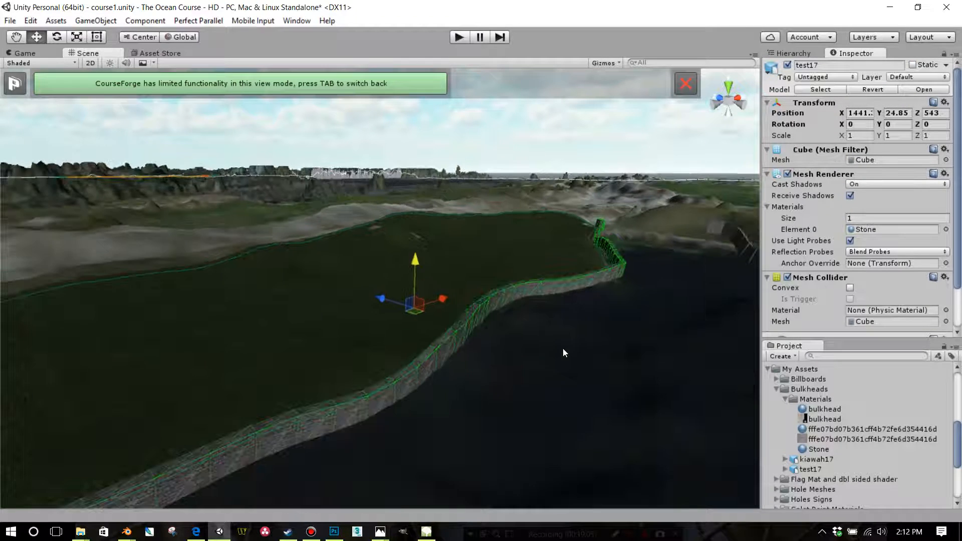
pyautogui.moveTo(564, 347); pyautogui.dragTo(563, 330, button='middle')
pyautogui.scroll(-5, 562, 329)
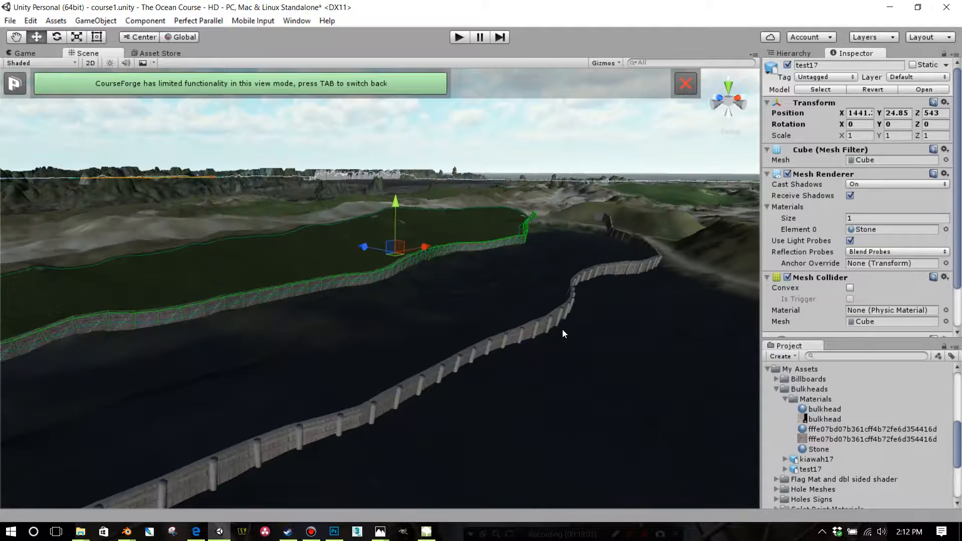
pyautogui.moveTo(557, 328); pyautogui.dragTo(467, 306, button='right')
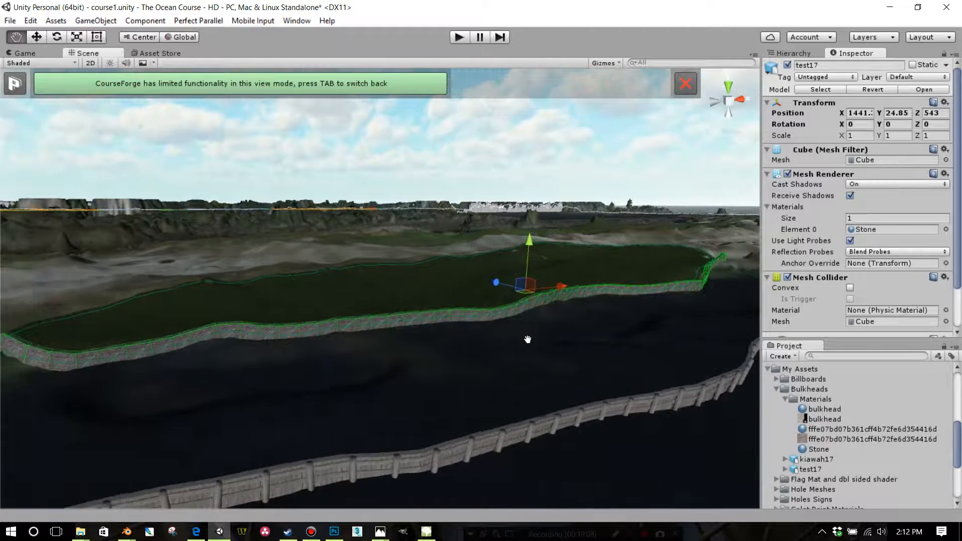